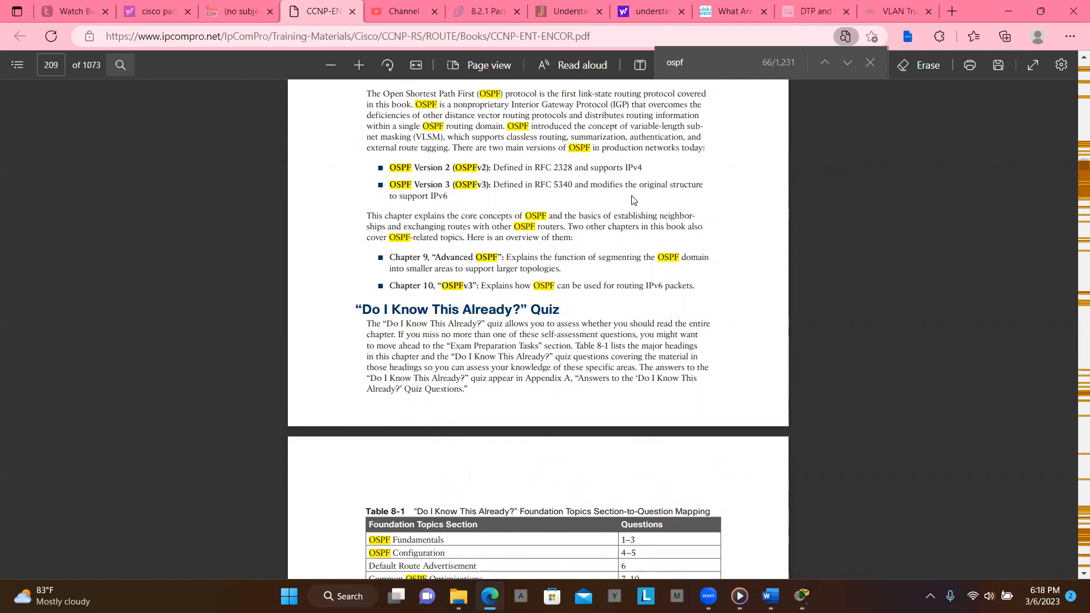
# - Read the opening pages of the OSPF chapter in the PDF, including the topic overview and the quiz
pyautogui.scroll(10, 632, 199)
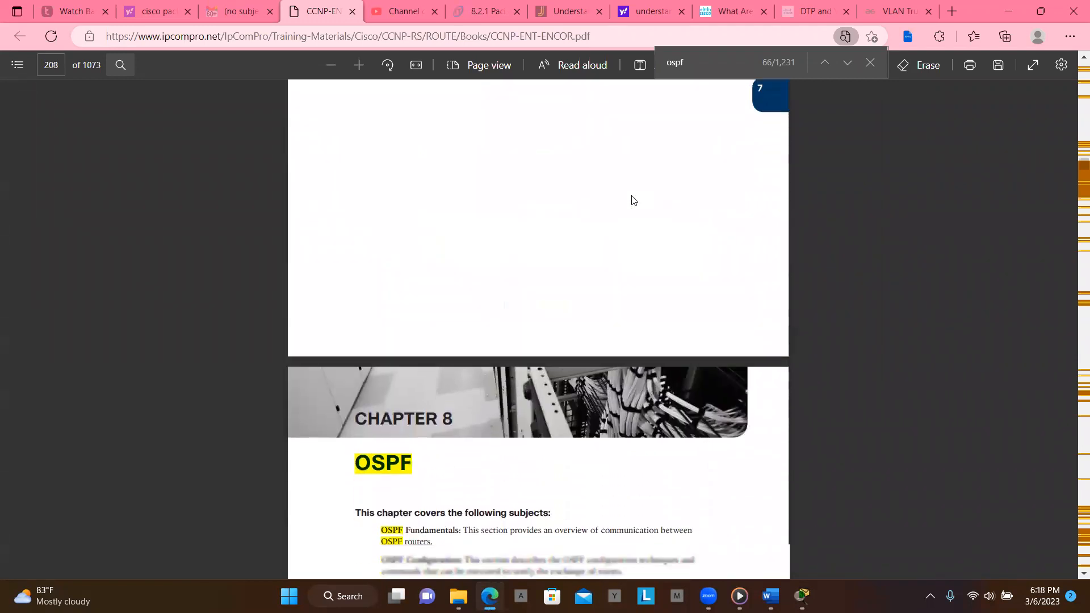
pyautogui.scroll(-3, 632, 199)
pyautogui.scroll(-1, 631, 198)
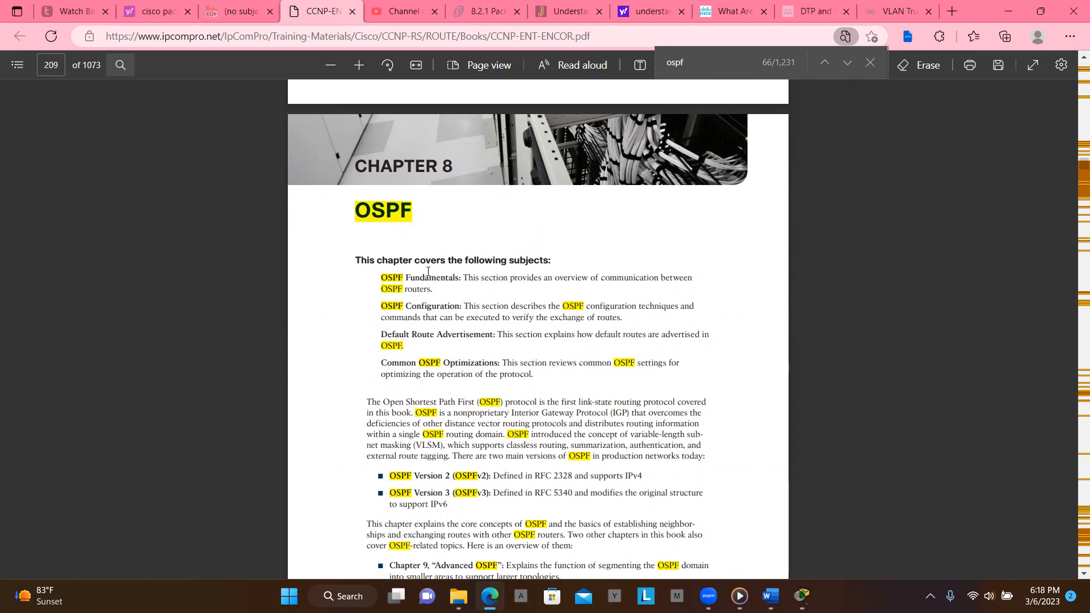
pyautogui.scroll(-5, 449, 312)
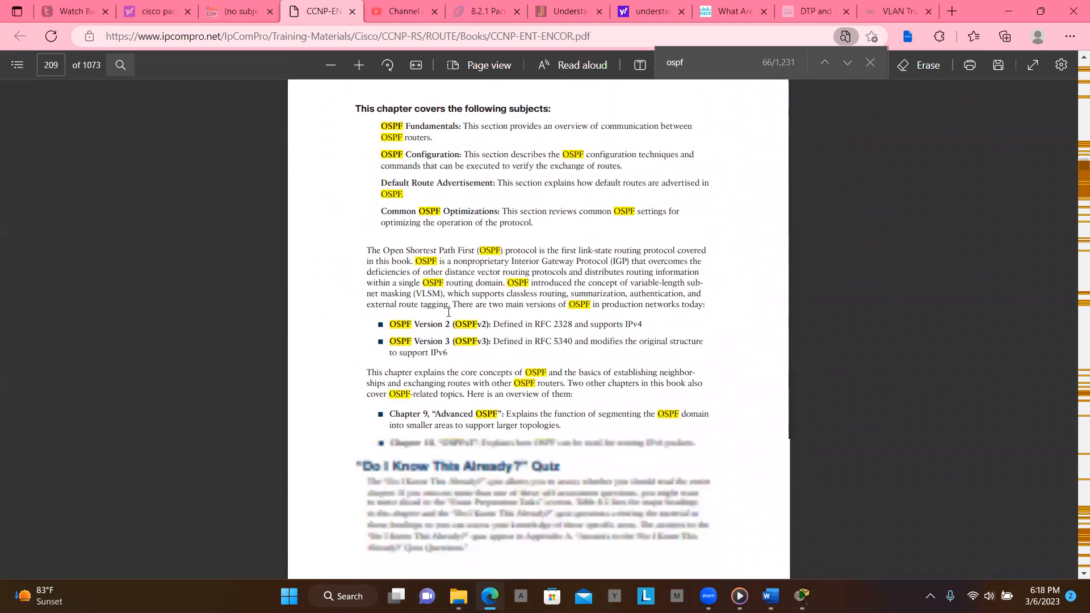
pyautogui.scroll(-10, 448, 312)
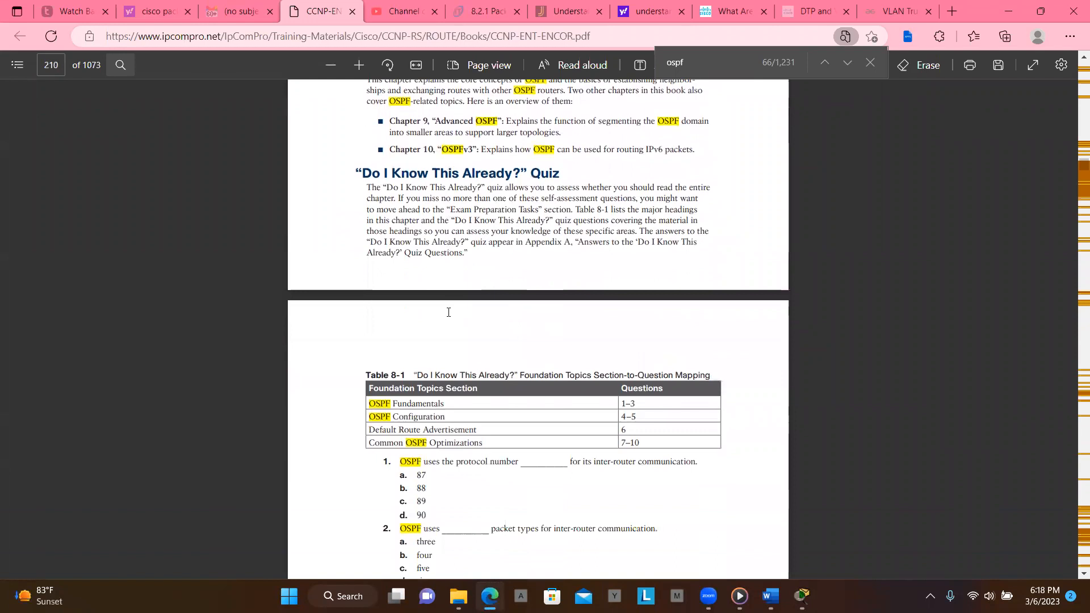
pyautogui.scroll(-8, 448, 312)
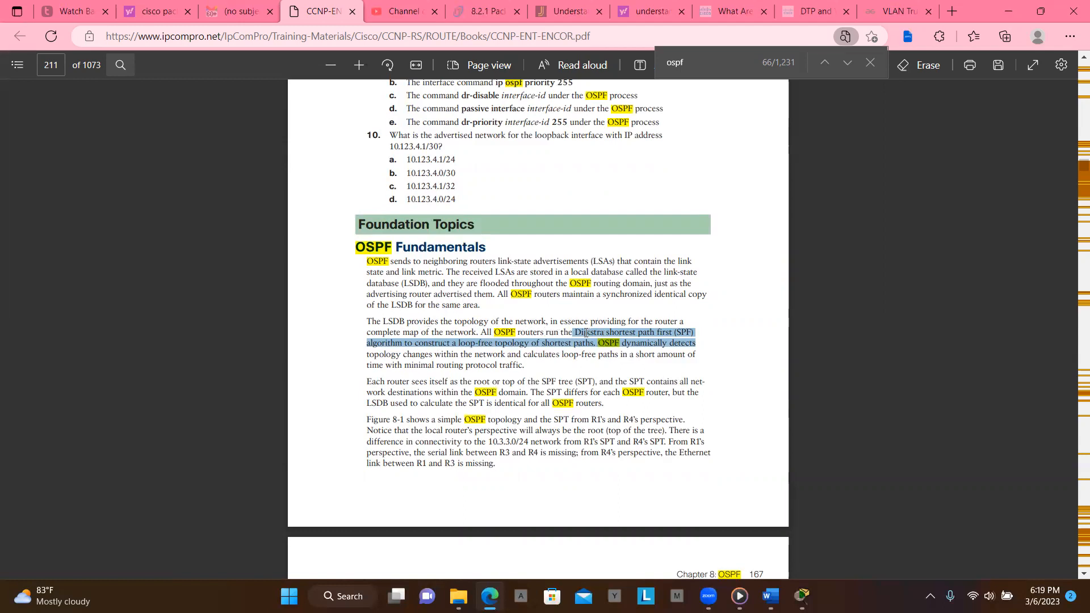
# - Read through the OSPF Fundamentals section, the SPF tree and two-tier area figures, and inter-router communication
pyautogui.click(714, 336)
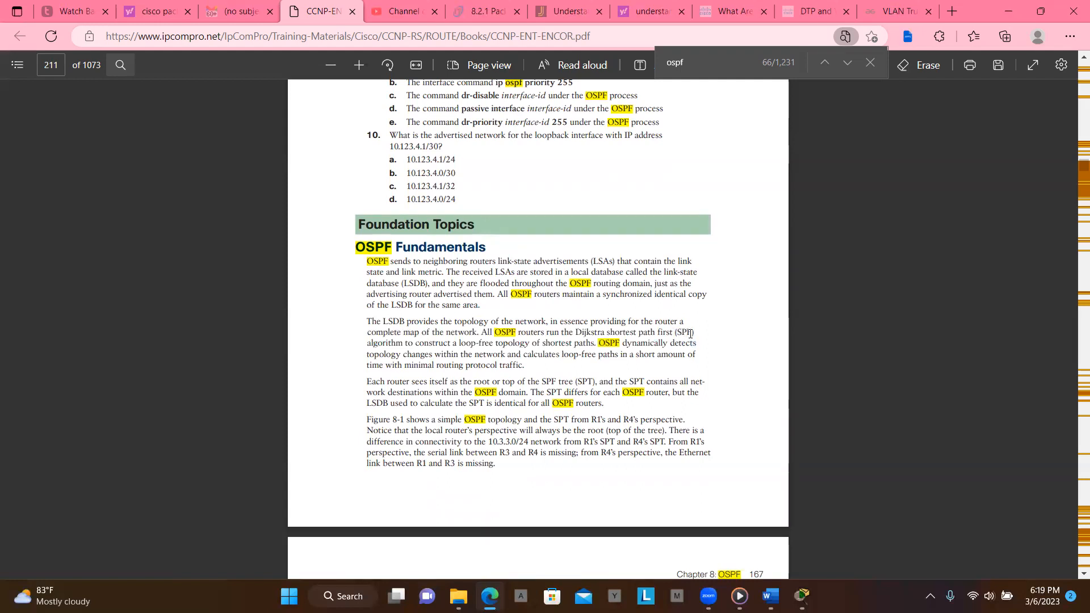
pyautogui.scroll(-1, 690, 334)
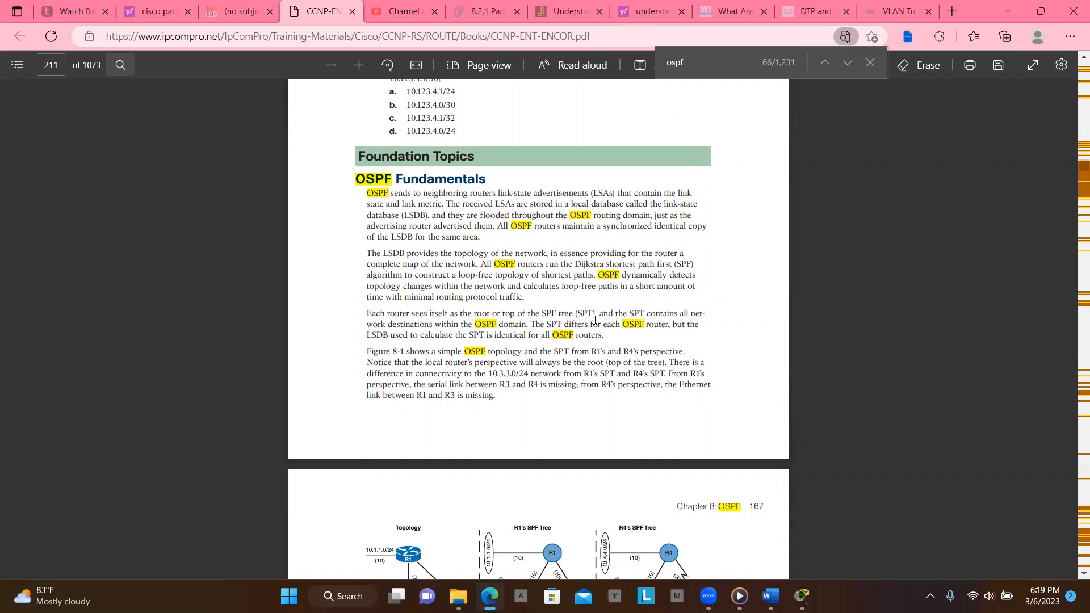
pyautogui.scroll(-5, 595, 321)
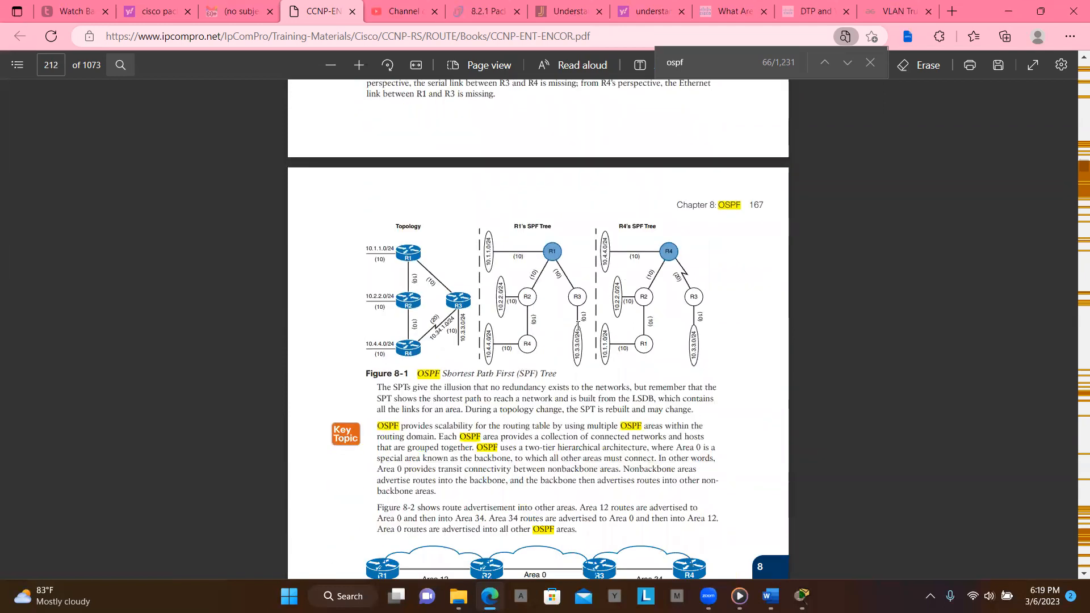
pyautogui.scroll(-2, 578, 325)
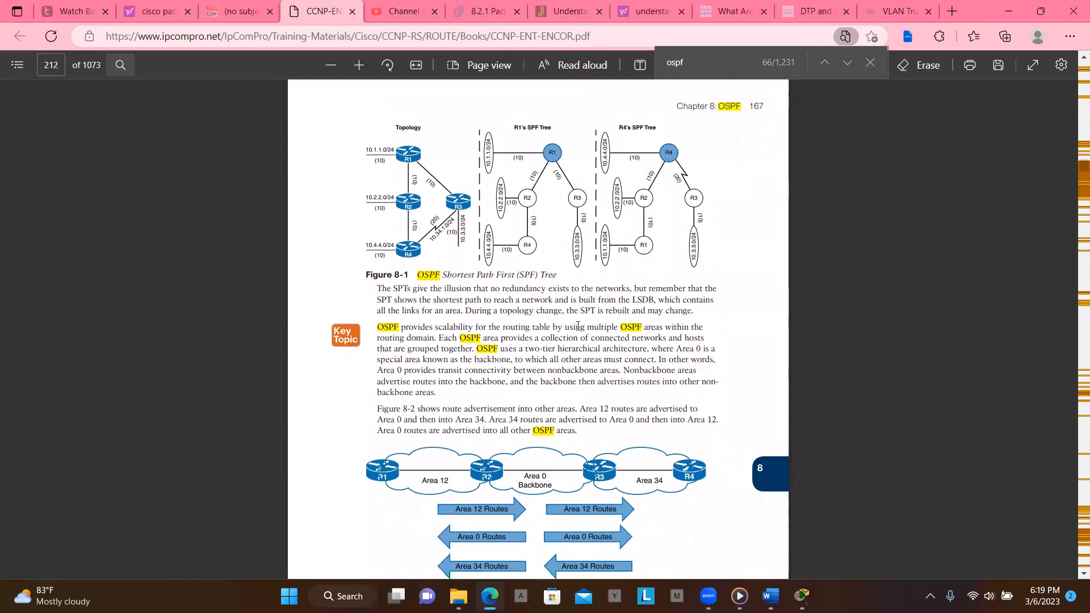
pyautogui.scroll(-3, 578, 326)
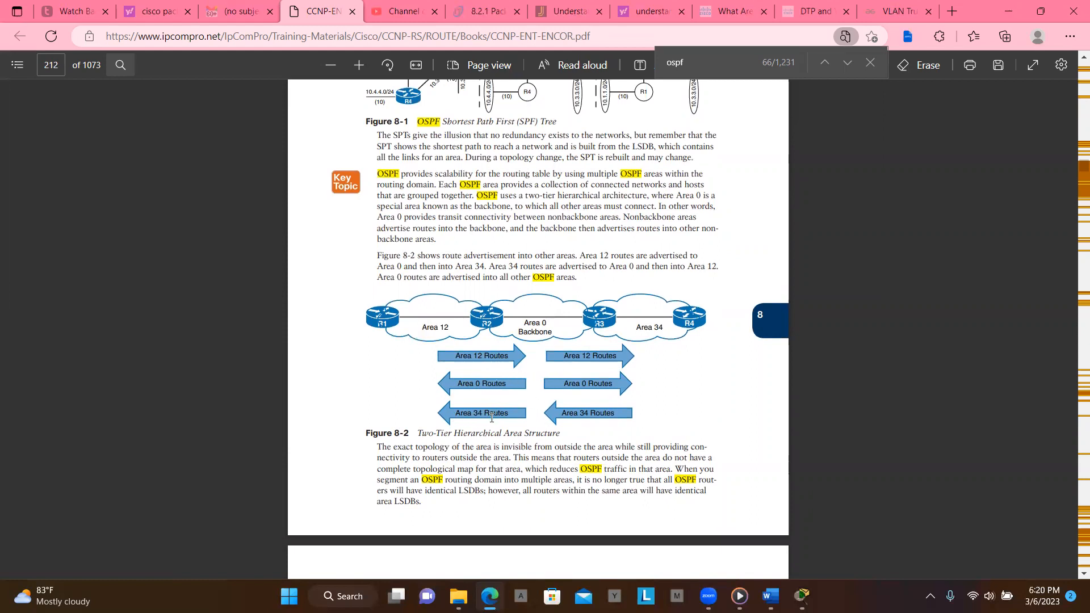
pyautogui.scroll(-2, 493, 418)
pyautogui.scroll(-4, 493, 417)
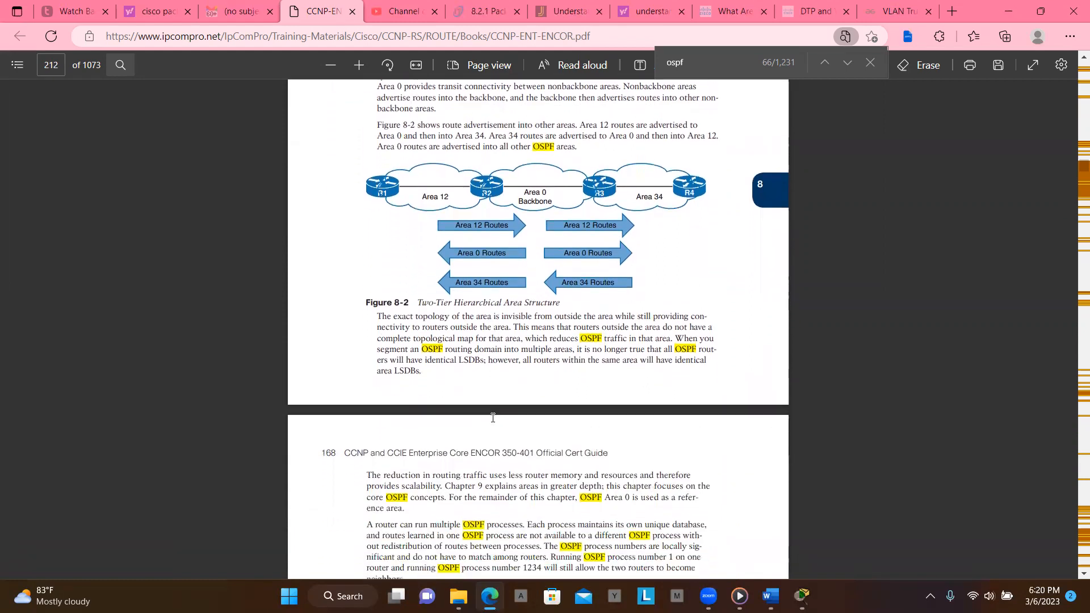
pyautogui.scroll(-2, 493, 418)
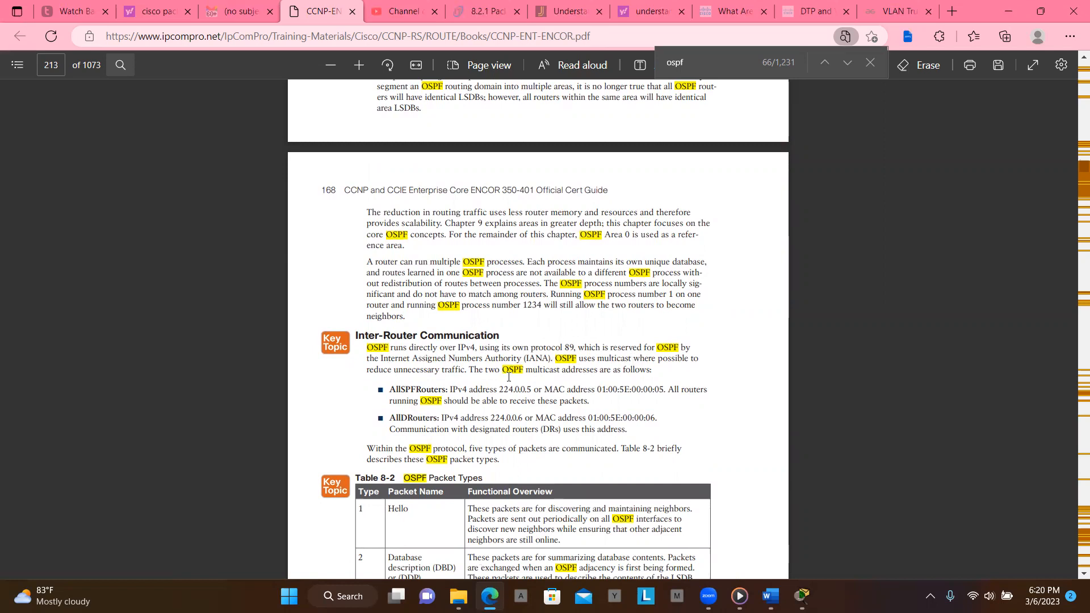
pyautogui.scroll(-2, 509, 376)
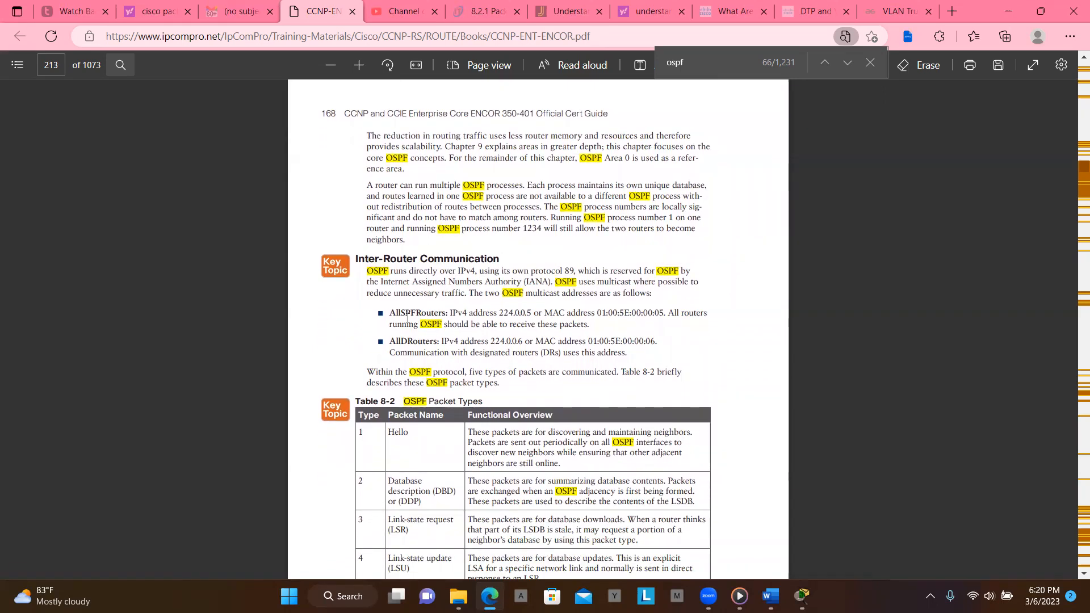
# - Select the AllSPFRouters and AllDRouters multicast address paragraphs and review the OSPF packet types table
pyautogui.moveTo(378, 305); pyautogui.dragTo(657, 372)
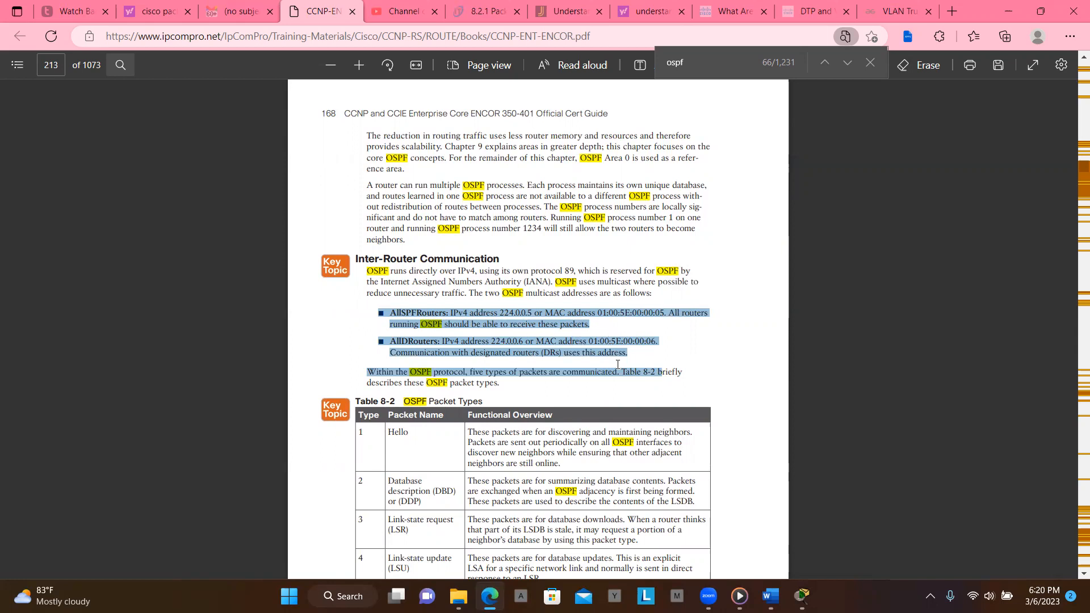
pyautogui.scroll(-3, 617, 364)
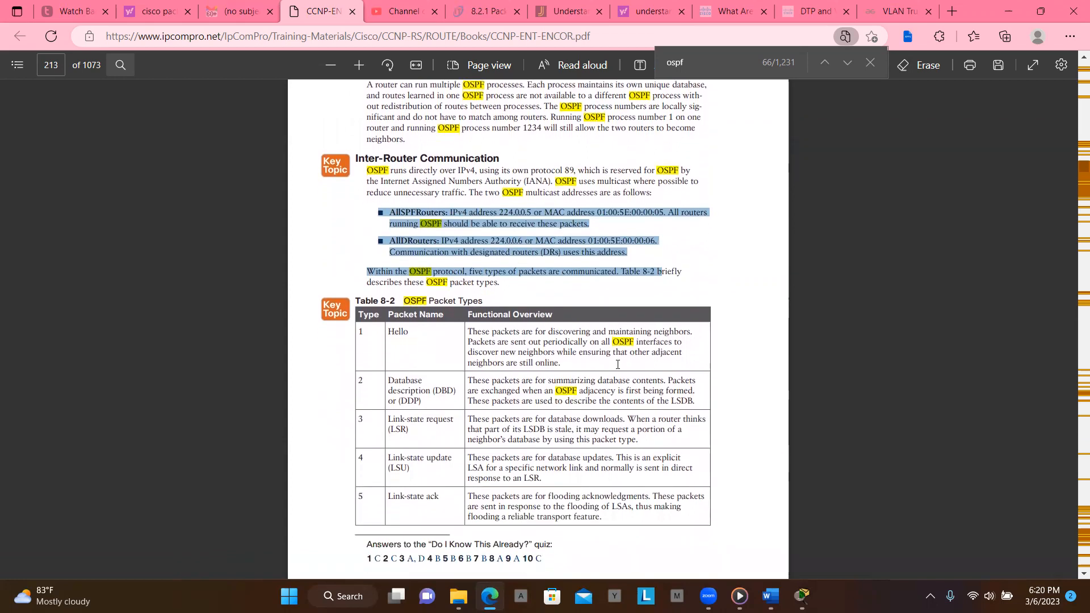
pyautogui.scroll(-4, 617, 364)
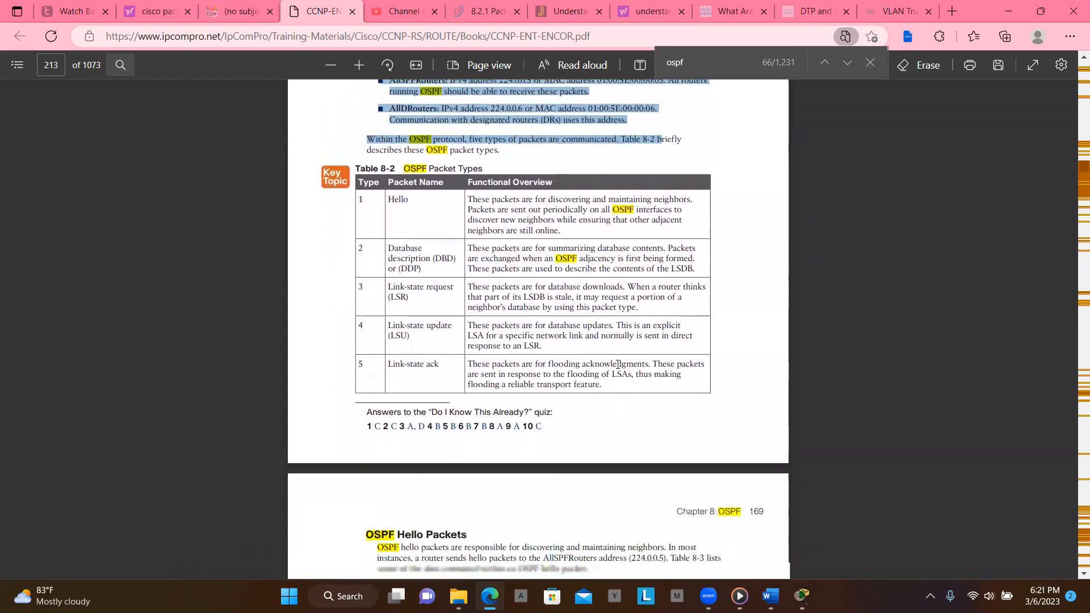
pyautogui.scroll(-2, 617, 364)
pyautogui.scroll(-3, 617, 363)
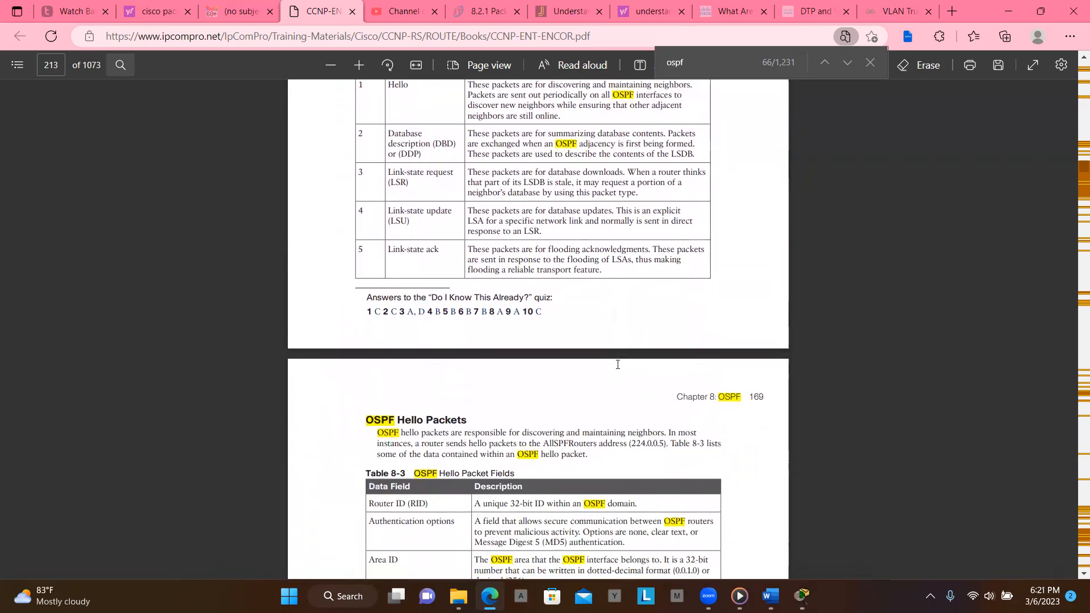
pyautogui.scroll(5, 617, 364)
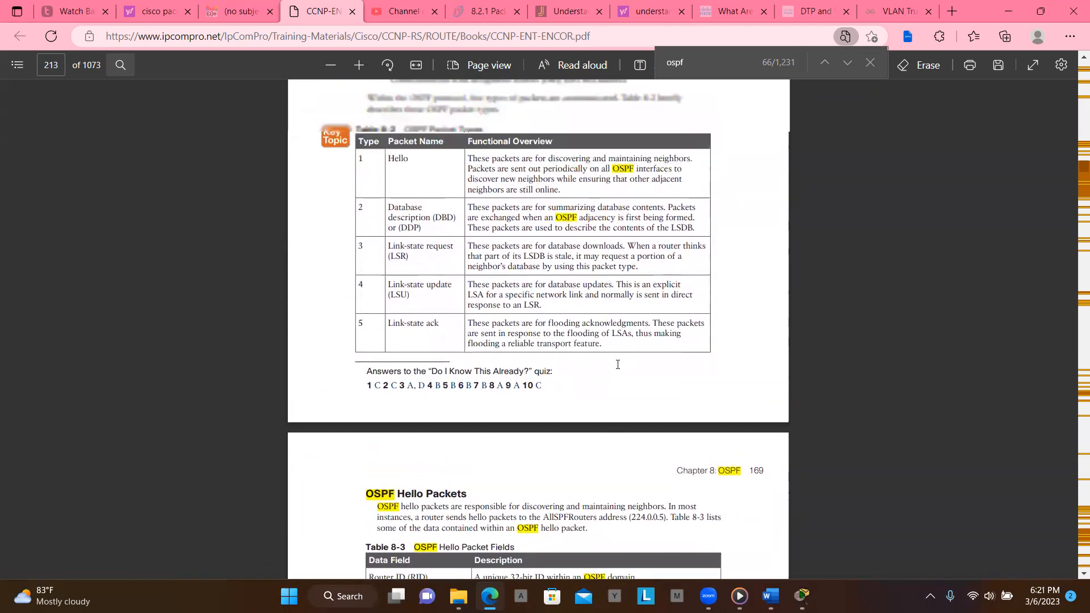
pyautogui.scroll(2, 618, 363)
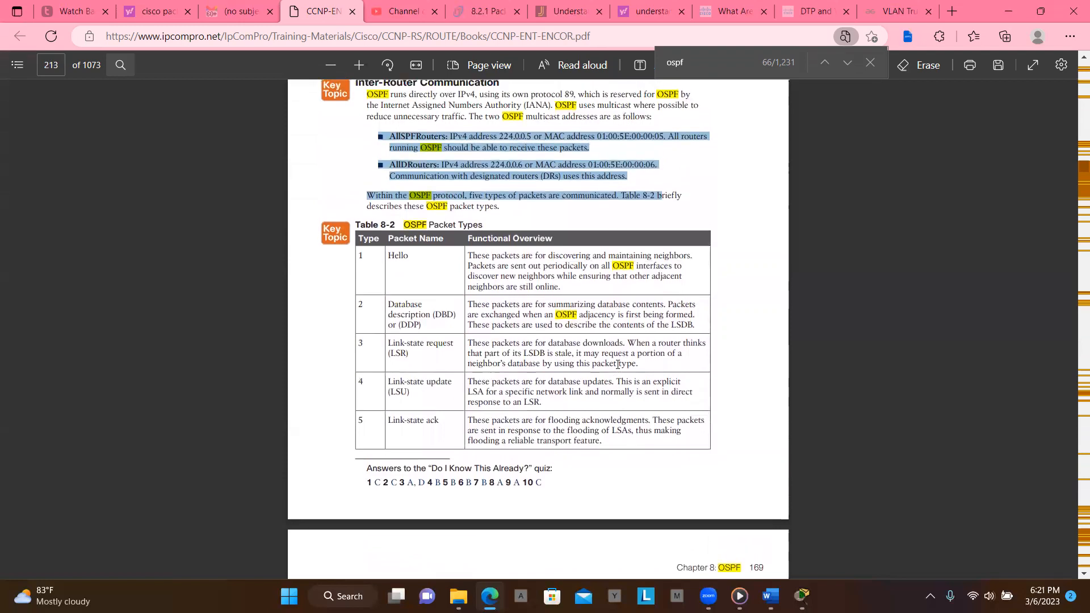
pyautogui.scroll(1, 617, 364)
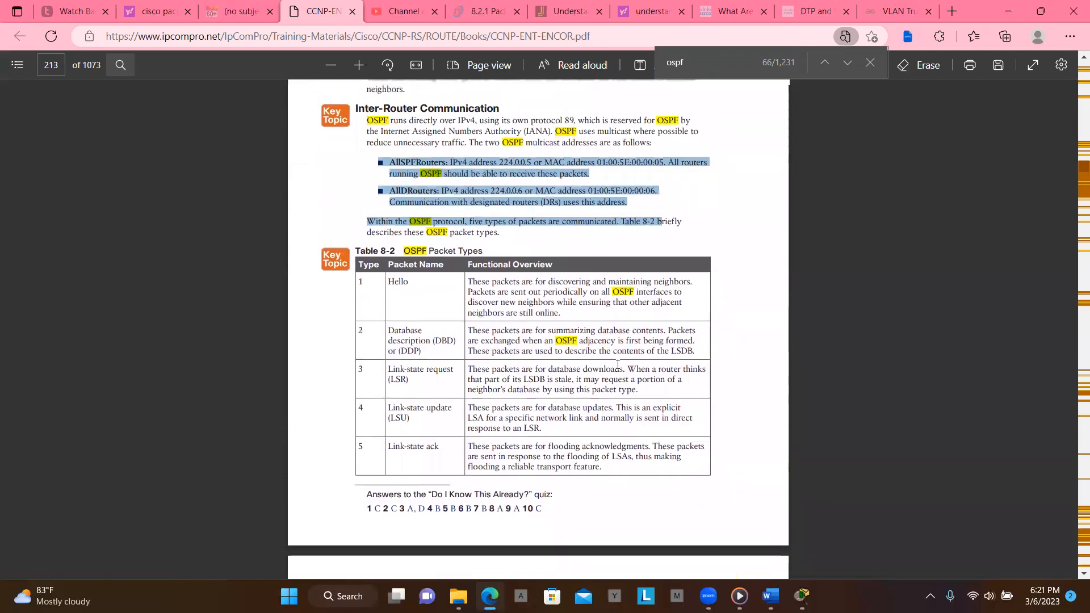
# - Read the OSPF hello packet fields table and the Router ID and Neighbors sections
pyautogui.scroll(-4, 618, 364)
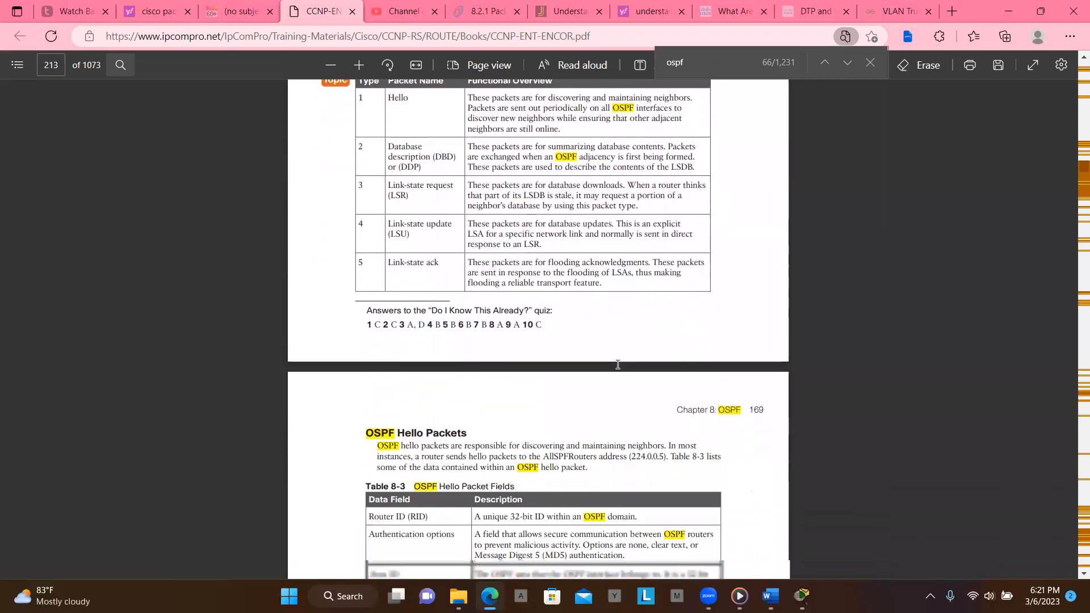
pyautogui.scroll(-2, 618, 364)
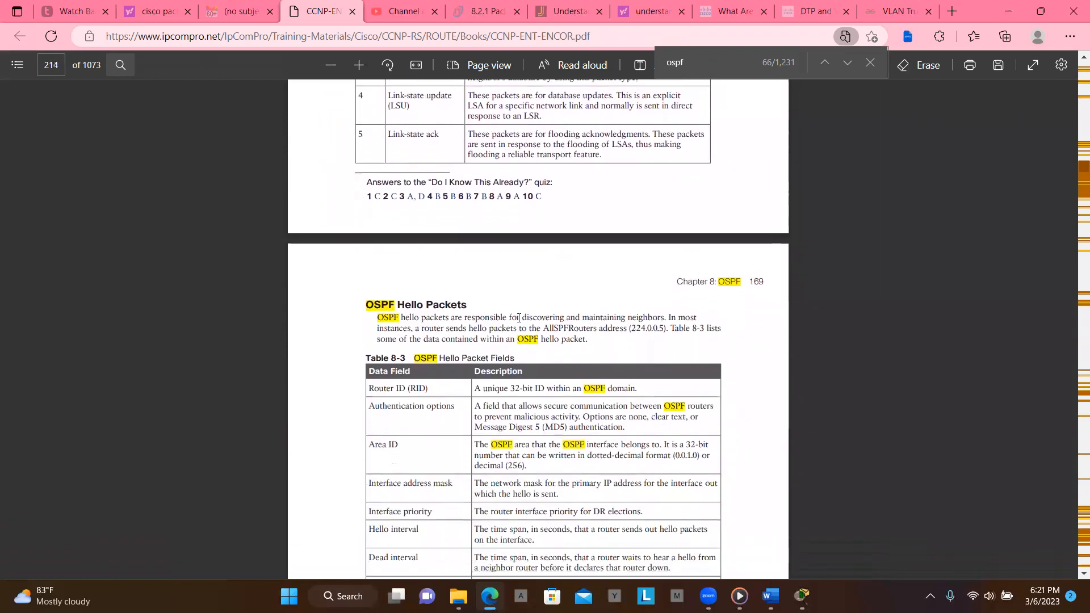
pyautogui.scroll(-6, 510, 315)
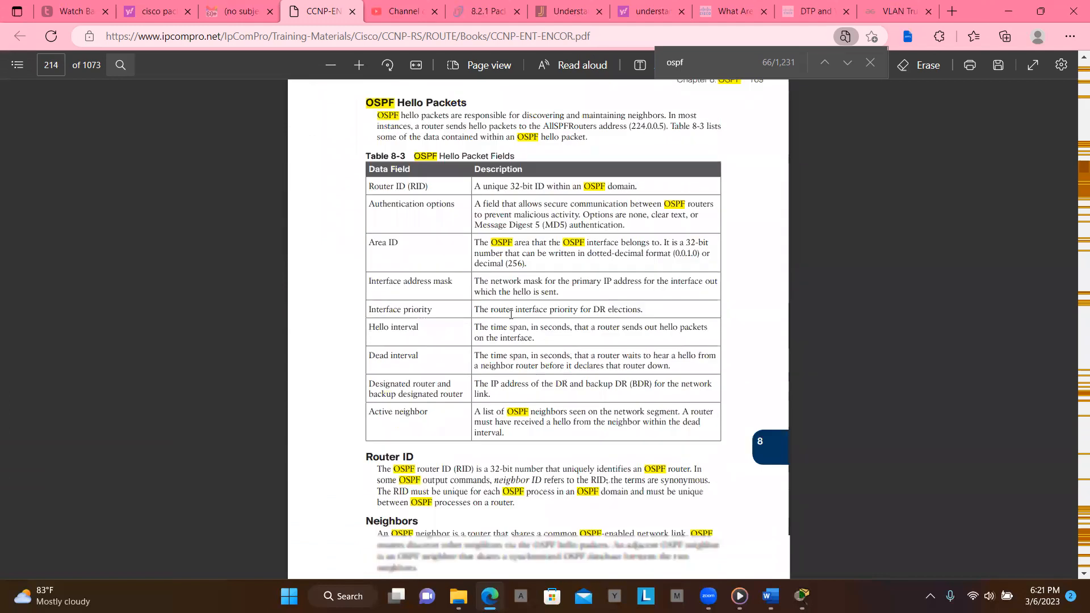
pyautogui.scroll(-1, 511, 314)
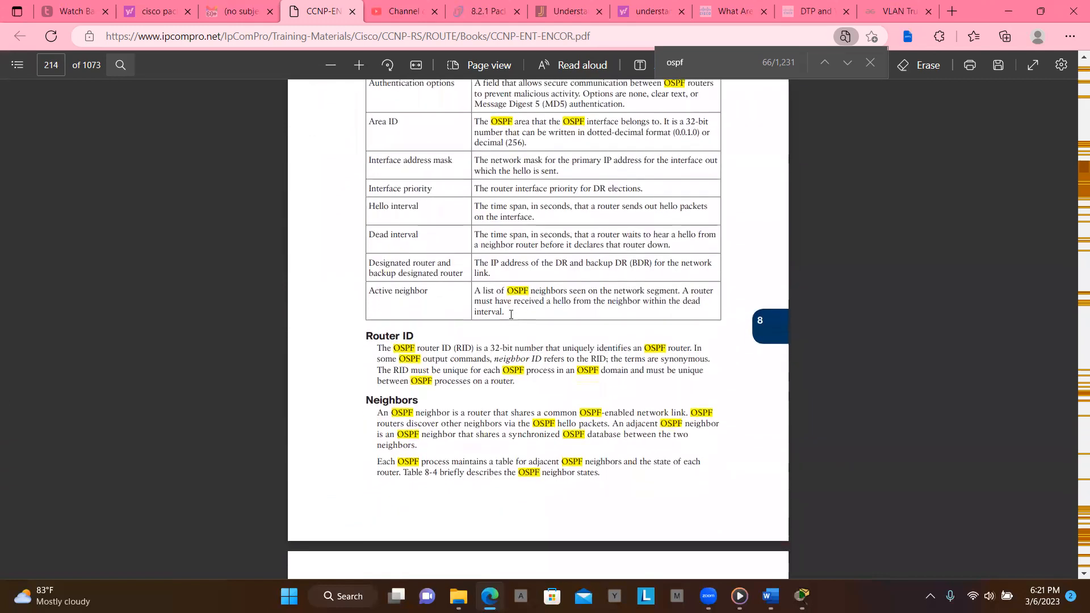
pyautogui.scroll(-1, 511, 315)
pyautogui.scroll(-2, 511, 314)
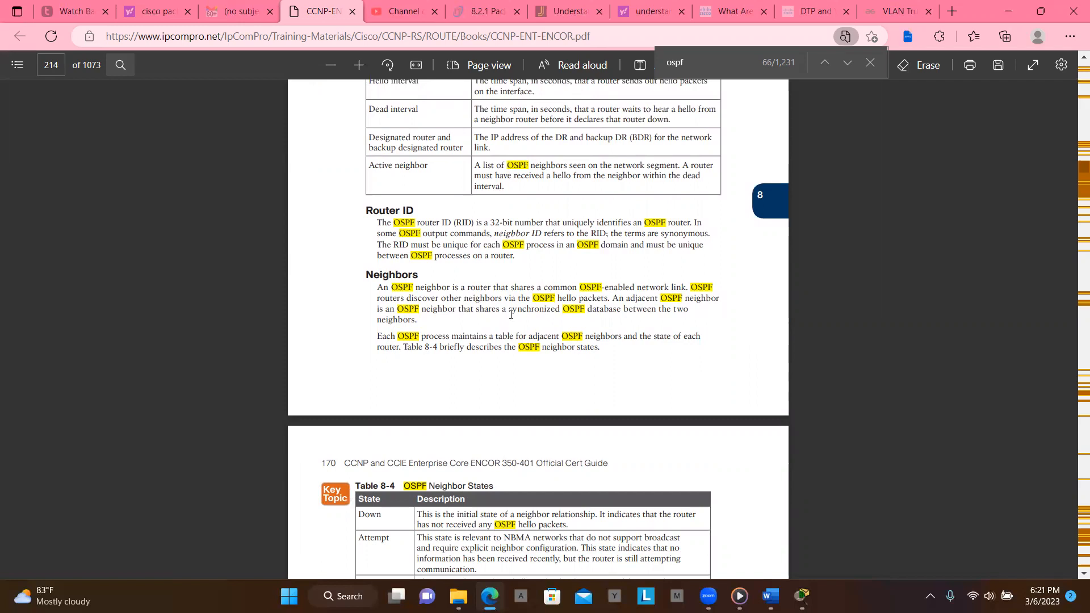
pyautogui.scroll(-3, 511, 314)
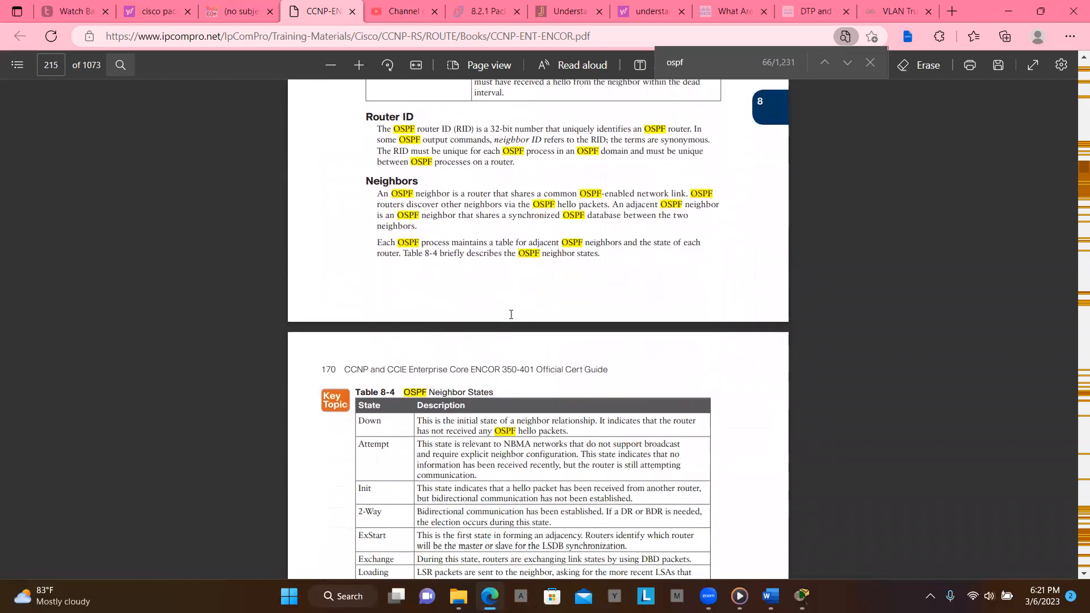
pyautogui.scroll(-1, 511, 314)
pyautogui.scroll(-2, 510, 313)
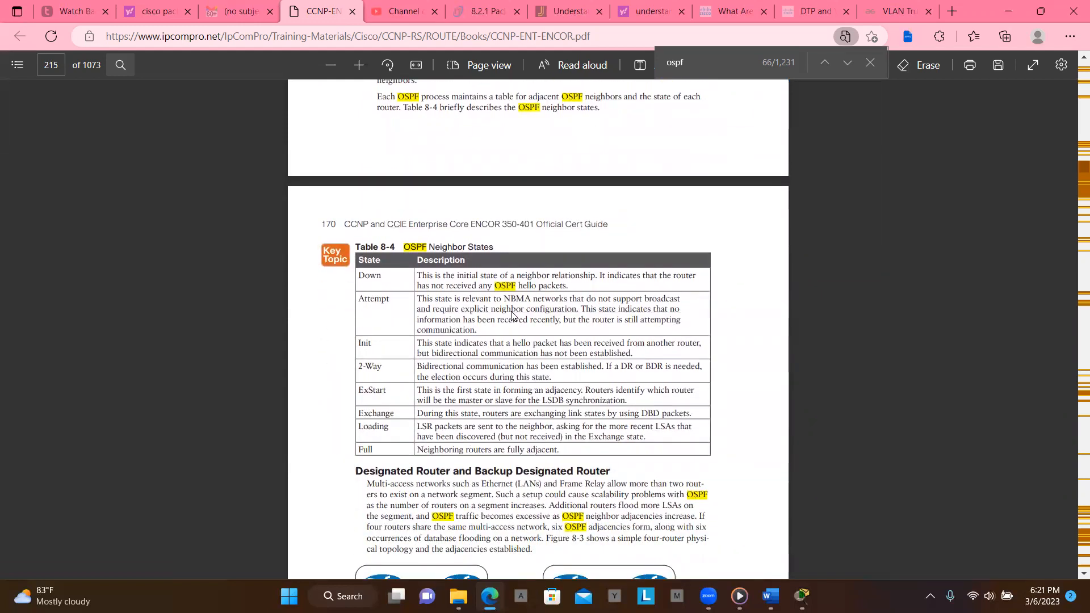
# - Read the neighbor states table, the designated router section, and the start of OSPF Configuration
pyautogui.scroll(-1, 511, 314)
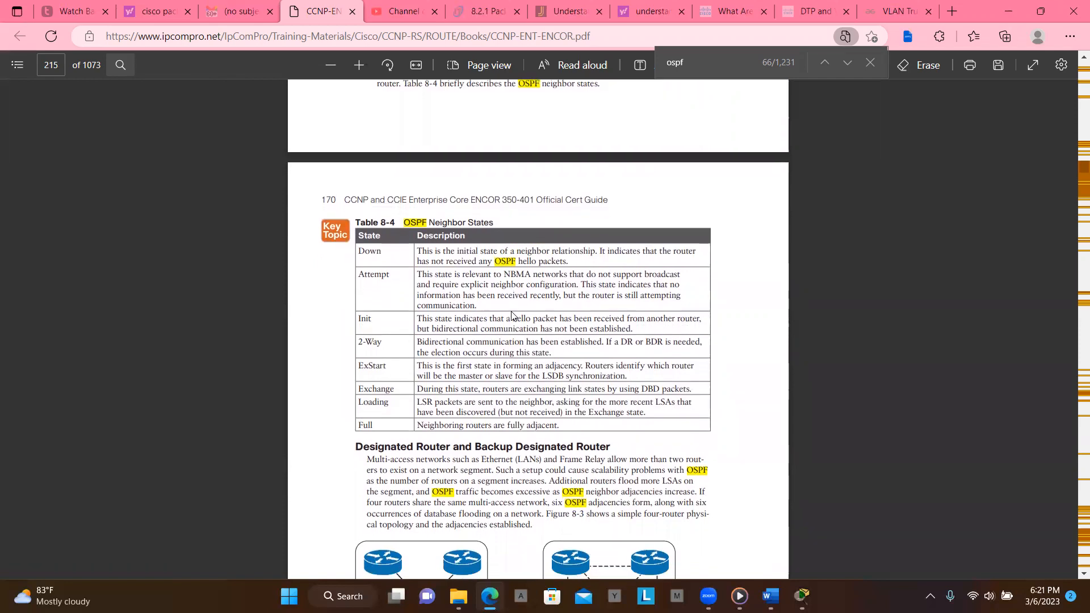
pyautogui.scroll(-4, 511, 316)
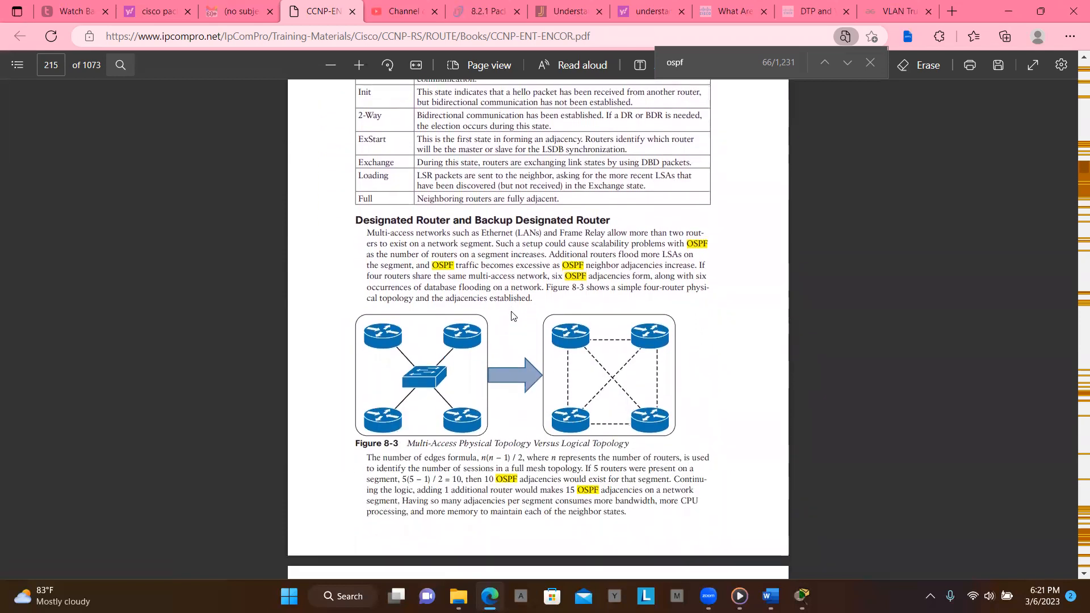
pyautogui.scroll(-5, 511, 316)
pyautogui.scroll(-6, 510, 316)
pyautogui.scroll(-5, 511, 315)
pyautogui.scroll(-3, 510, 316)
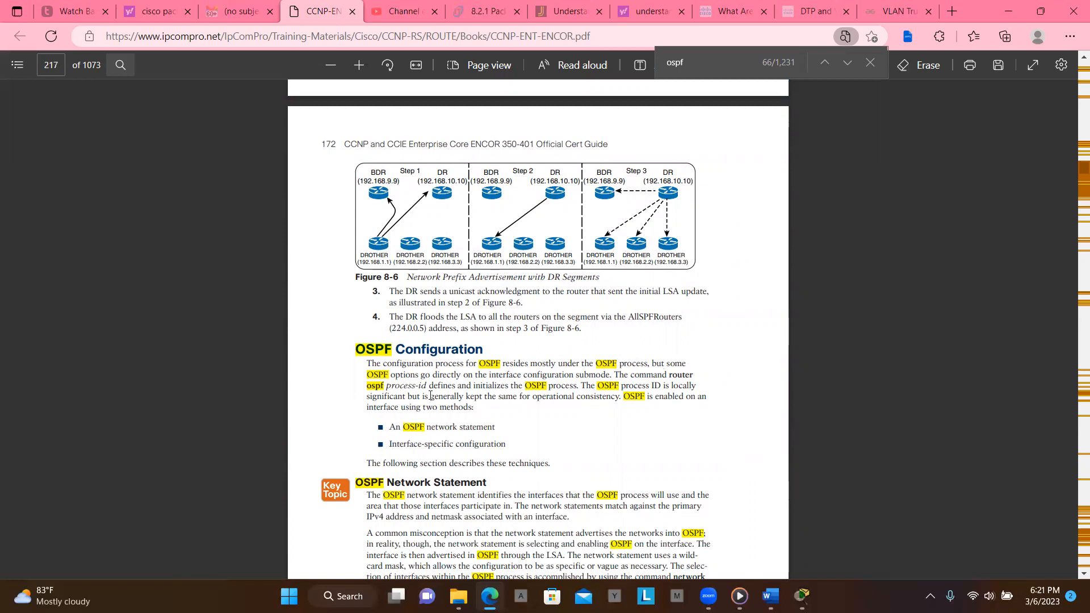
pyautogui.scroll(-2, 471, 379)
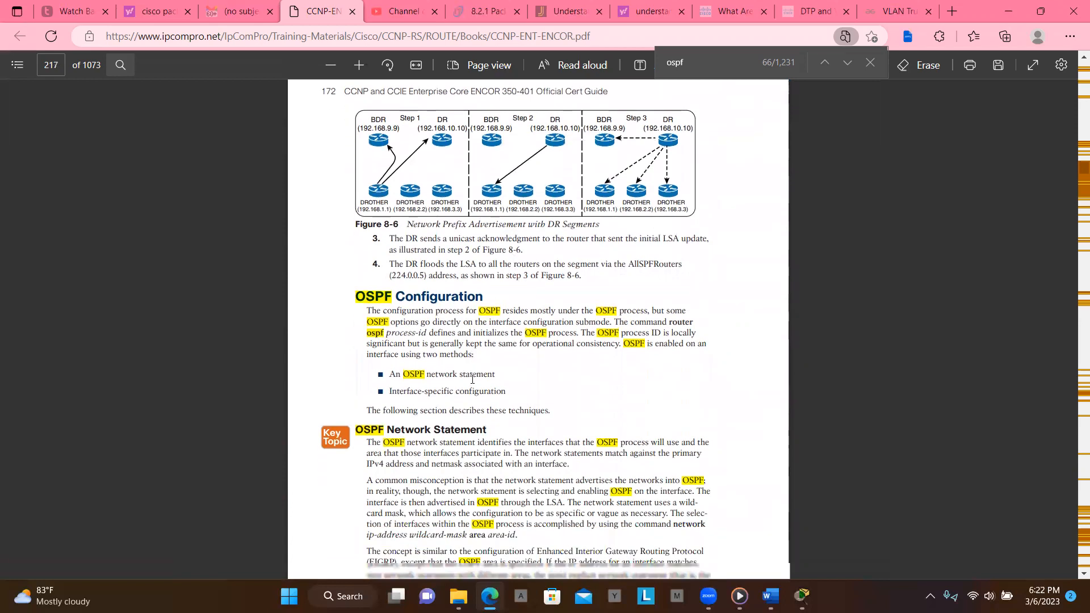
pyautogui.scroll(-7, 476, 375)
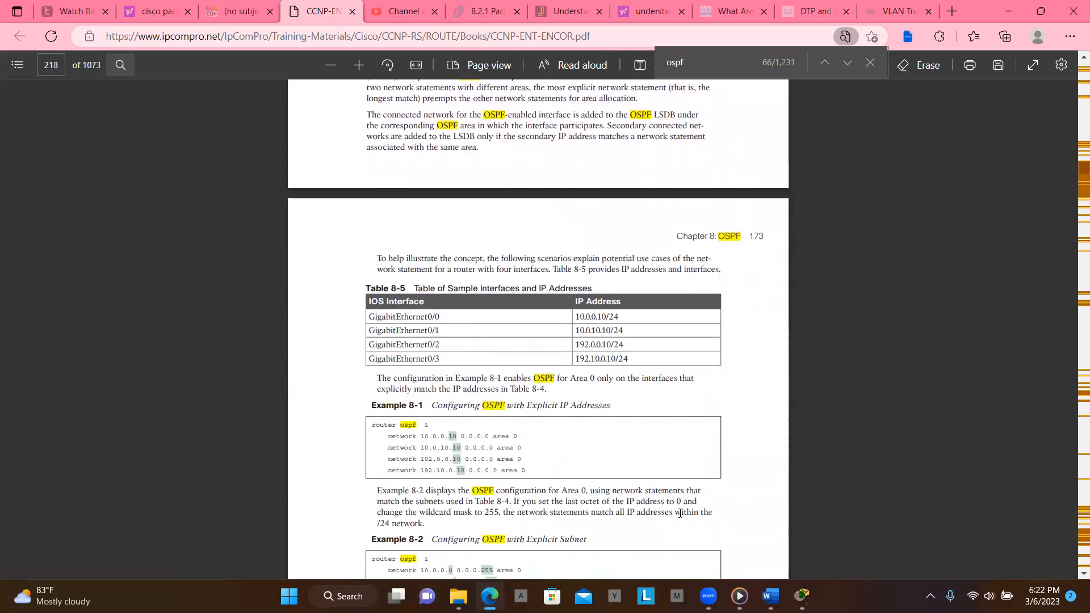
# - Switch to Word, dismiss the file-open error message, and return to the start of the OSPFv2 document
pyautogui.click(769, 596)
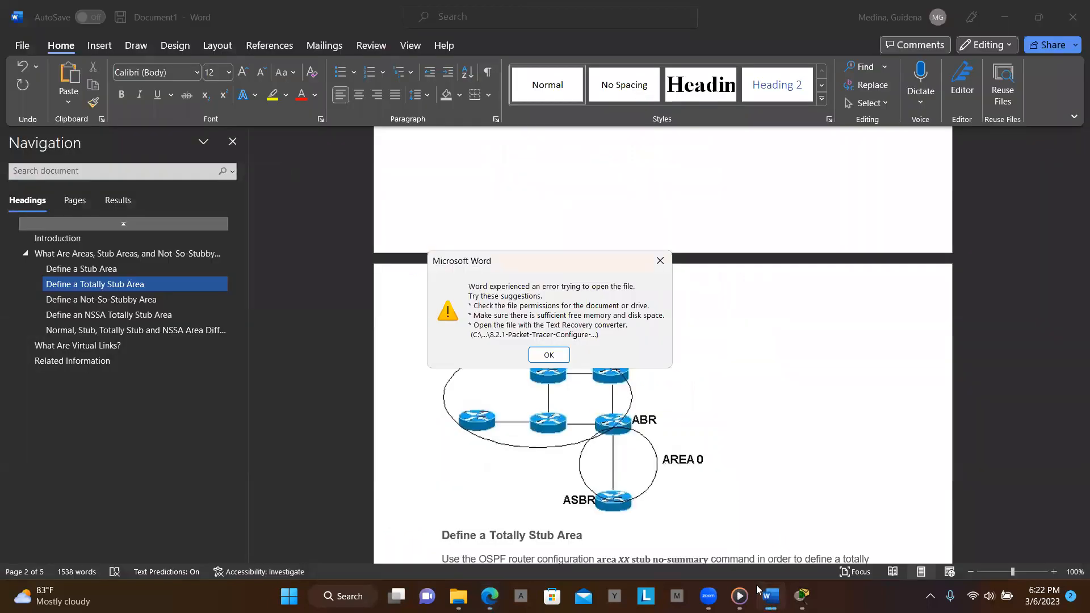
pyautogui.click(657, 266)
pyautogui.scroll(10, 629, 329)
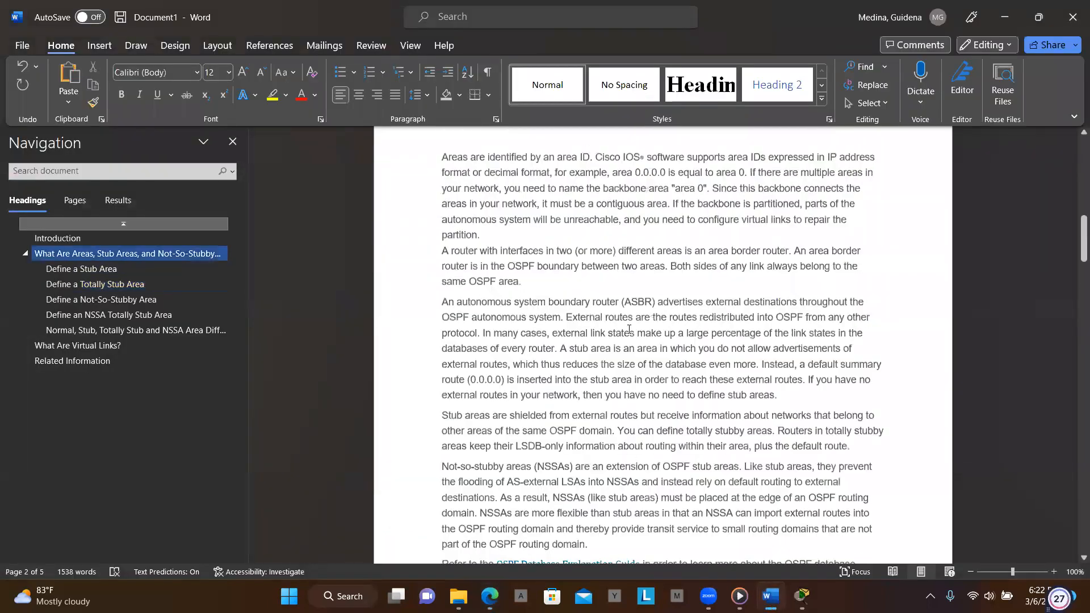
pyautogui.scroll(10, 629, 329)
pyautogui.scroll(3, 629, 329)
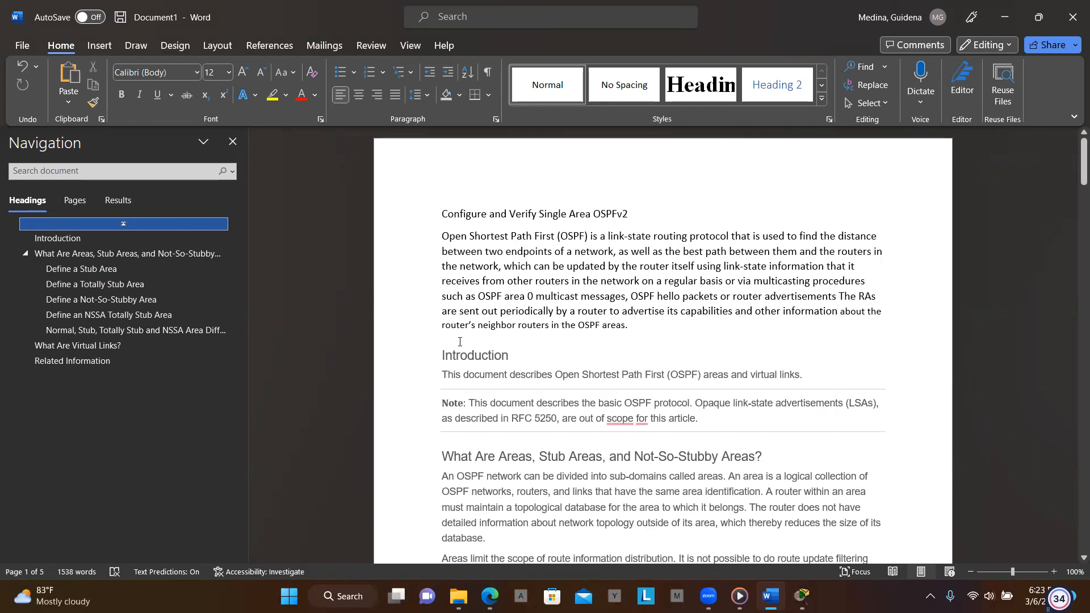
# - Read the OSPFv2 document's introduction, the areas overview and the Define a Stub Area section
pyautogui.scroll(-2, 554, 332)
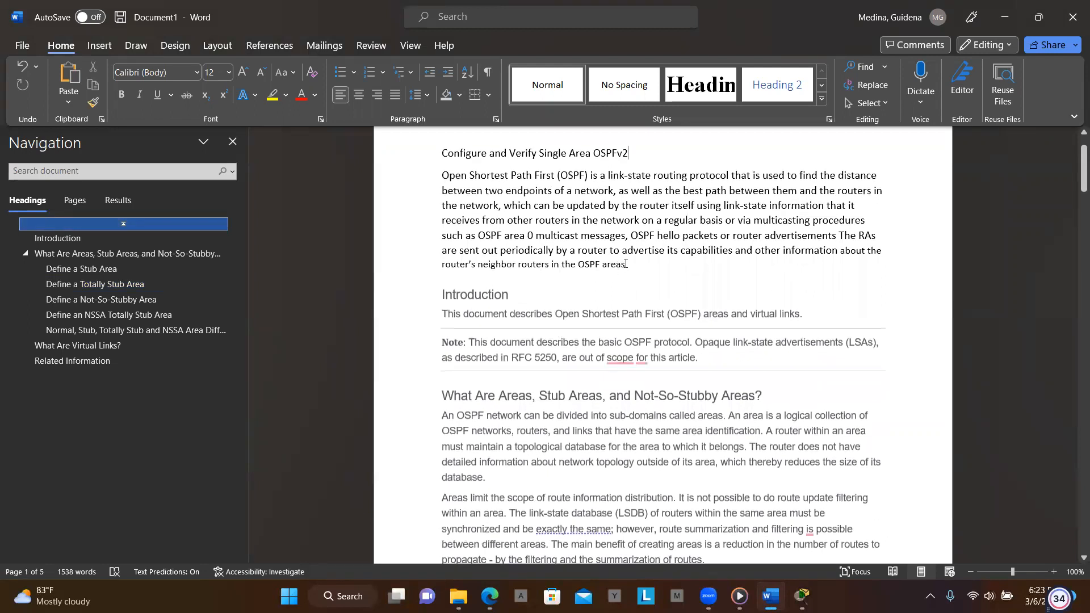
pyautogui.scroll(-4, 516, 315)
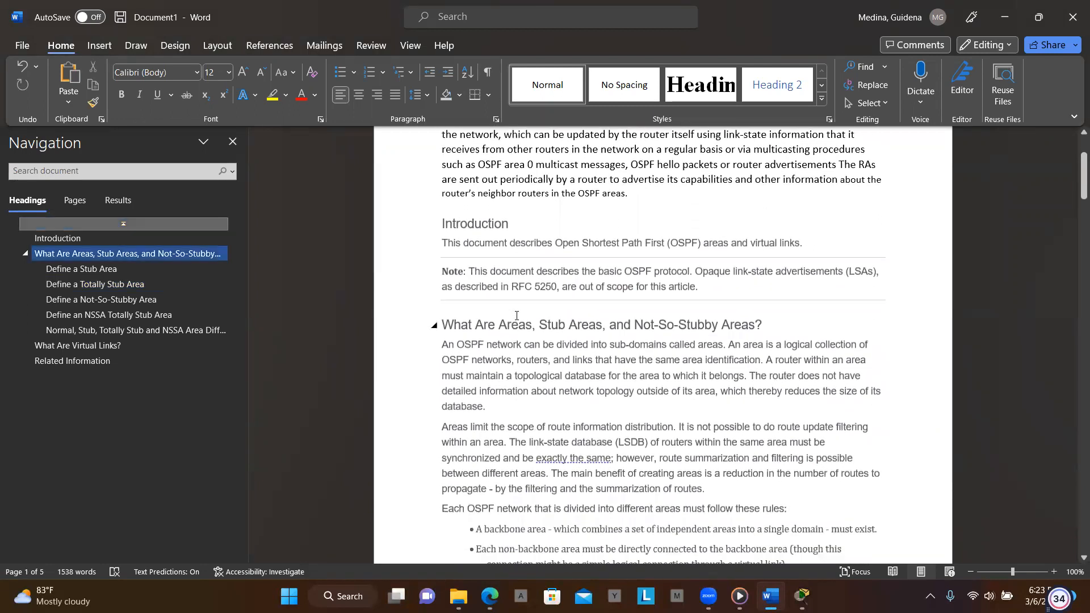
pyautogui.scroll(-3, 516, 315)
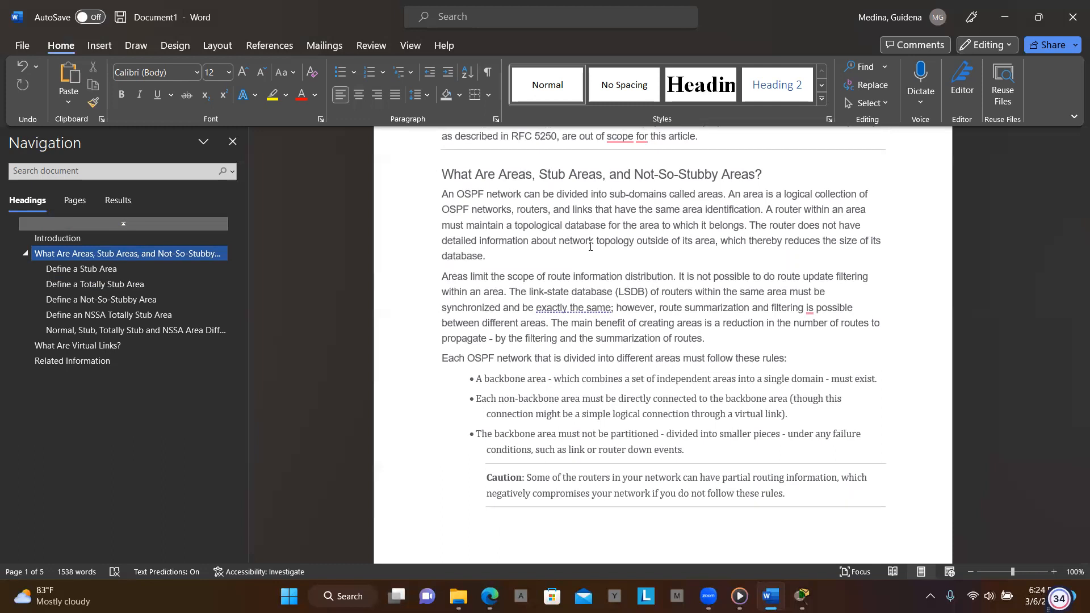
pyautogui.scroll(-1, 633, 257)
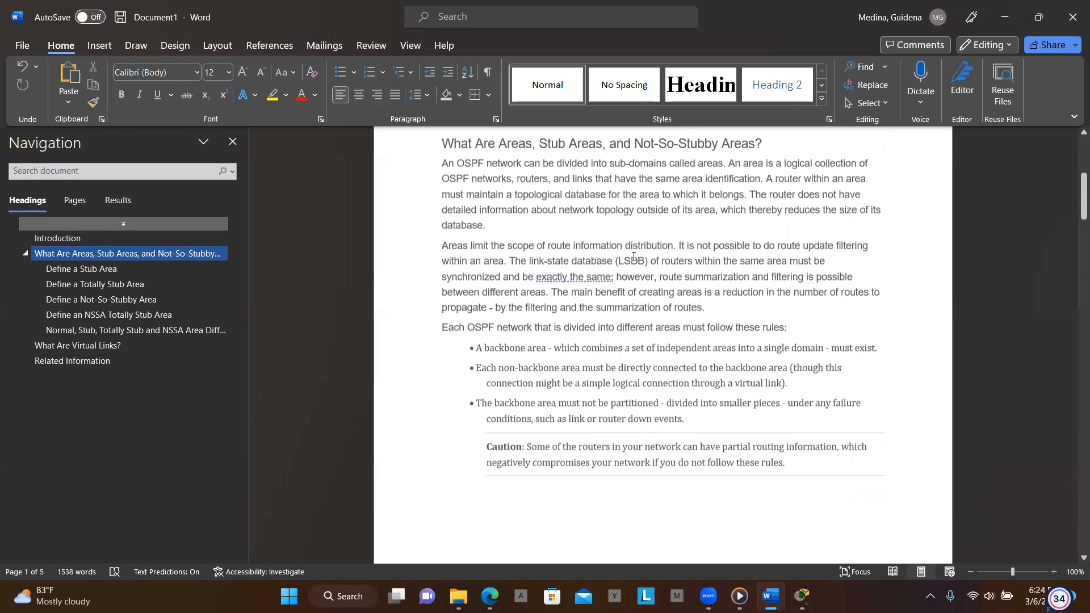
pyautogui.scroll(-3, 537, 280)
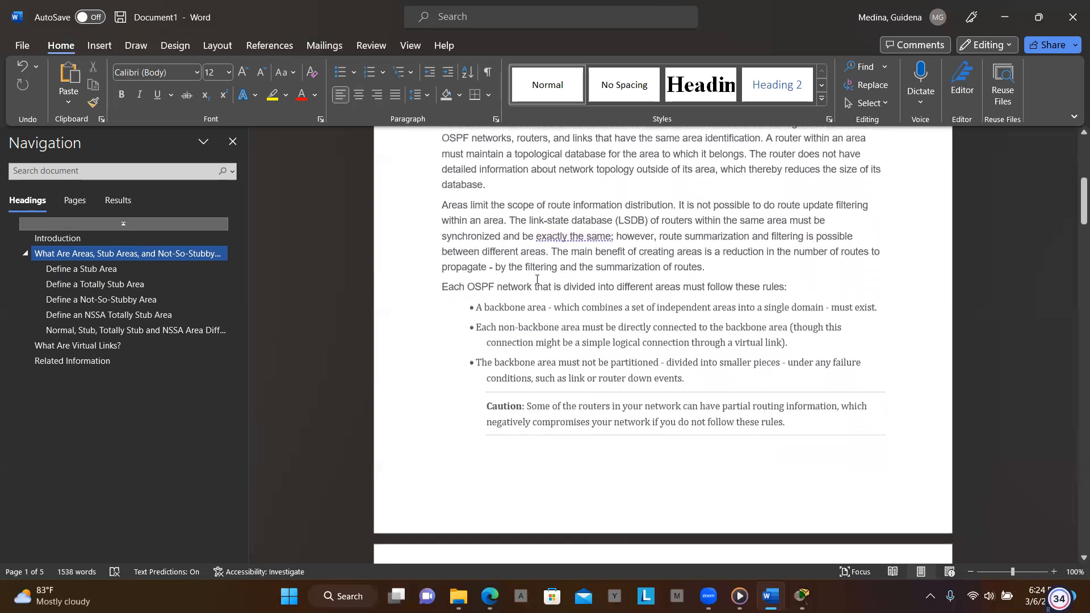
pyautogui.scroll(-3, 537, 279)
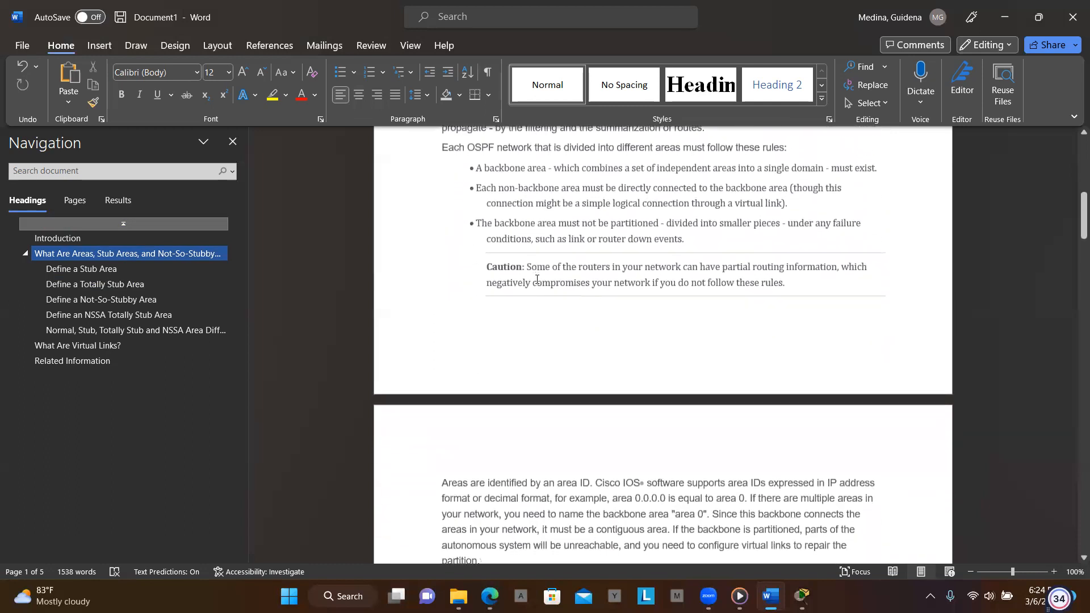
pyautogui.scroll(-3, 537, 279)
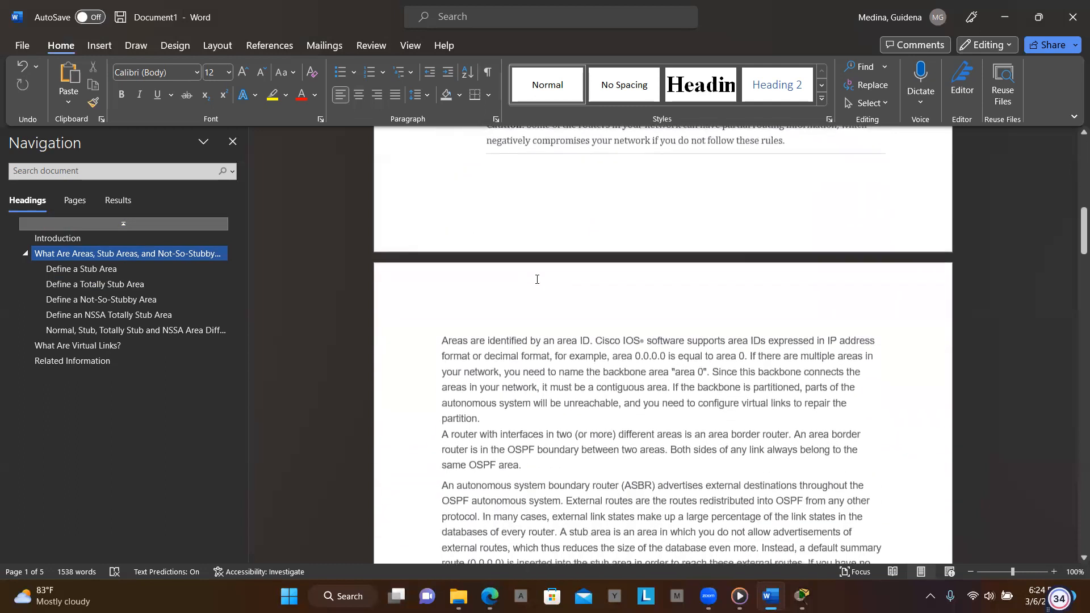
pyautogui.scroll(-3, 537, 279)
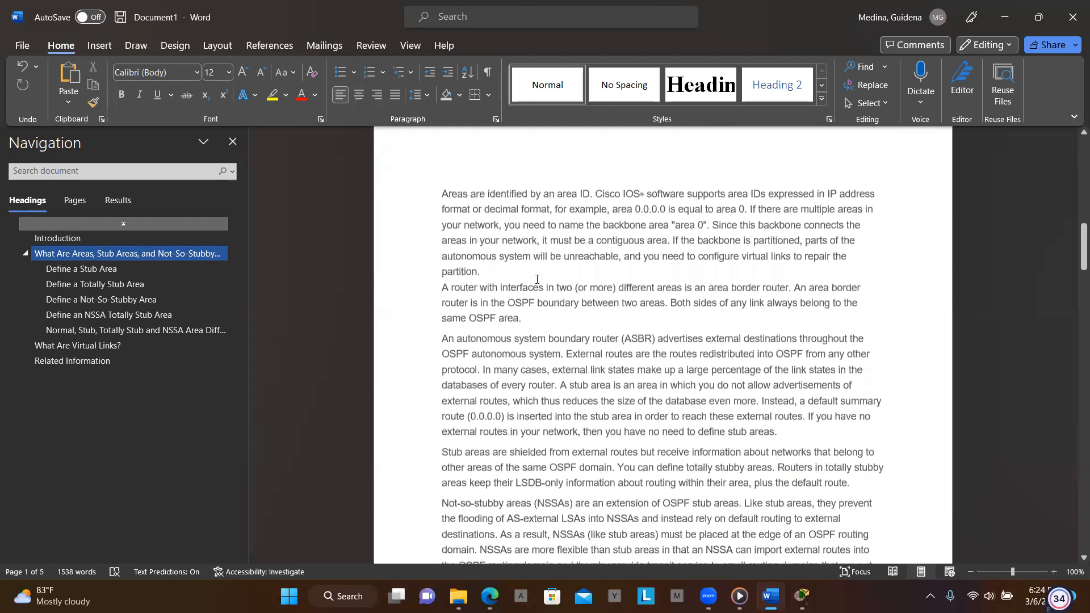
pyautogui.scroll(-3, 537, 279)
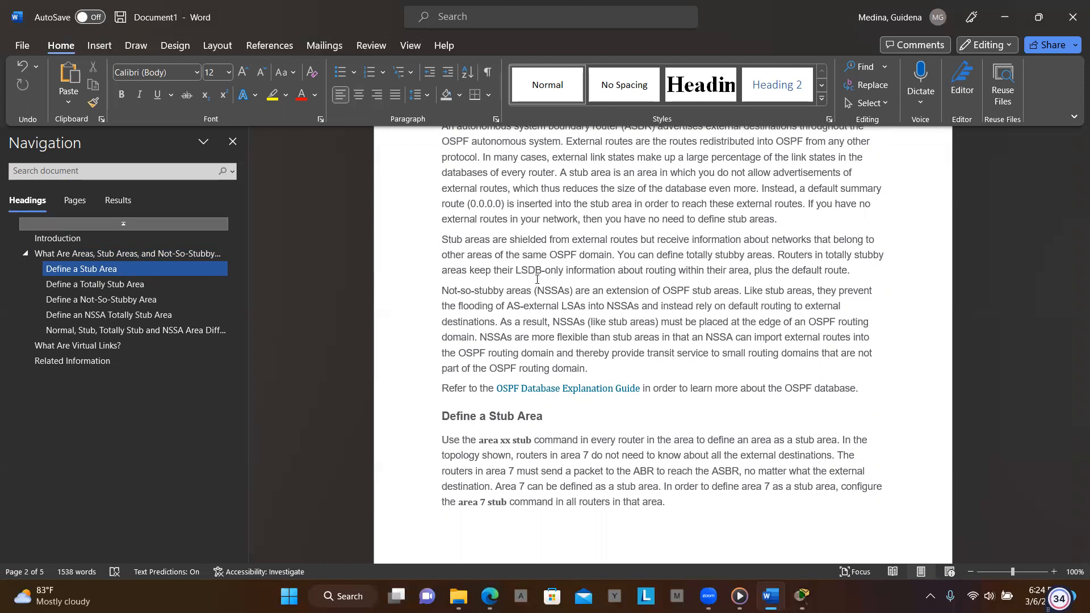
pyautogui.scroll(-3, 537, 279)
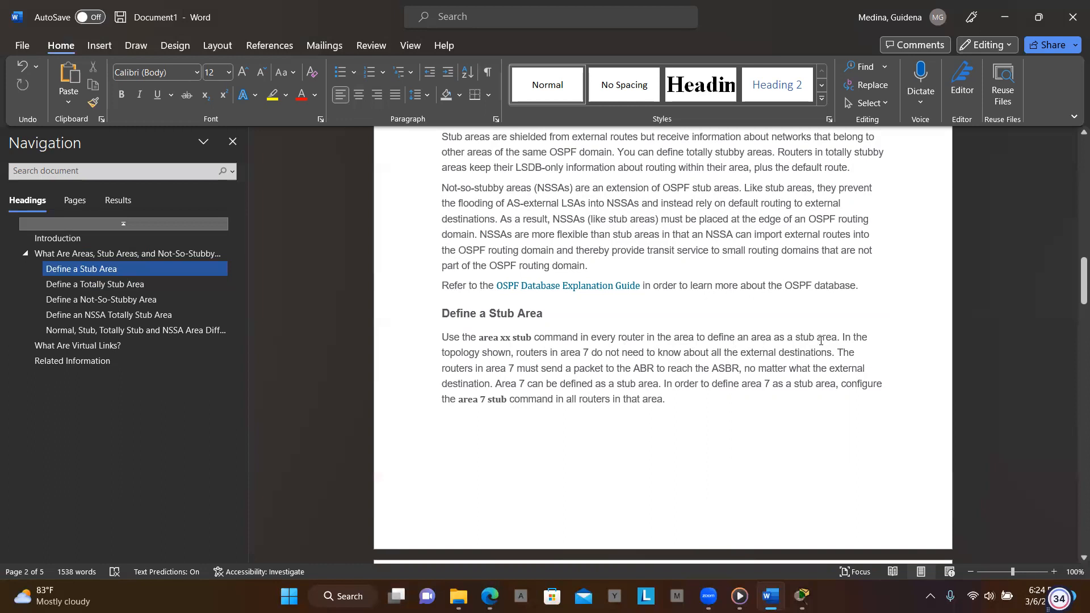
pyautogui.scroll(-6, 831, 347)
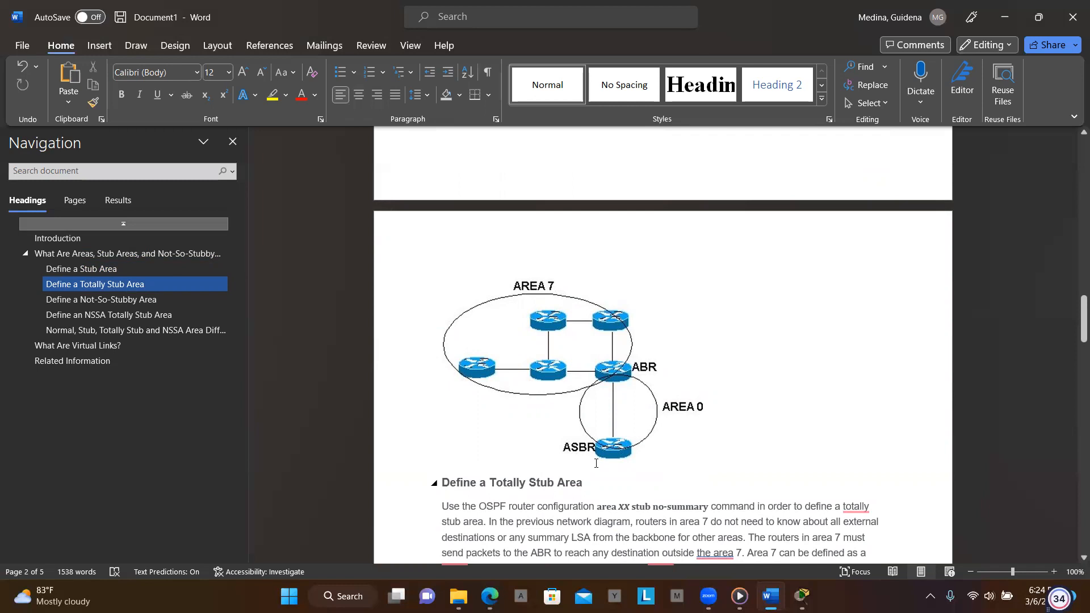
# - Read the totally stub, not-so-stubby and NSSA totally stub sections, the area differences table and the virtual links section
pyautogui.scroll(-3, 653, 454)
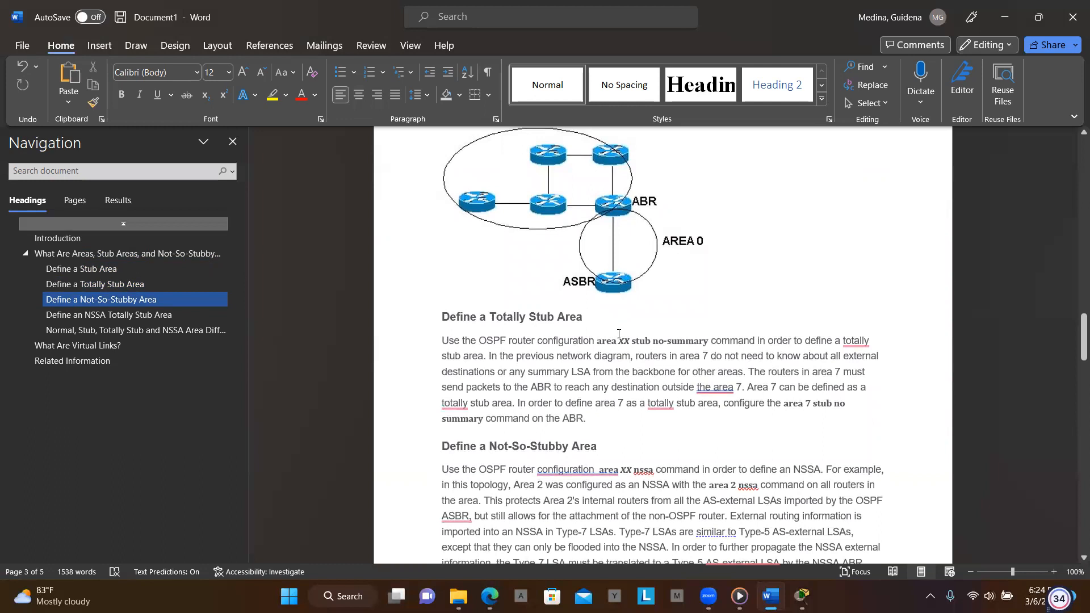
pyautogui.scroll(-3, 624, 409)
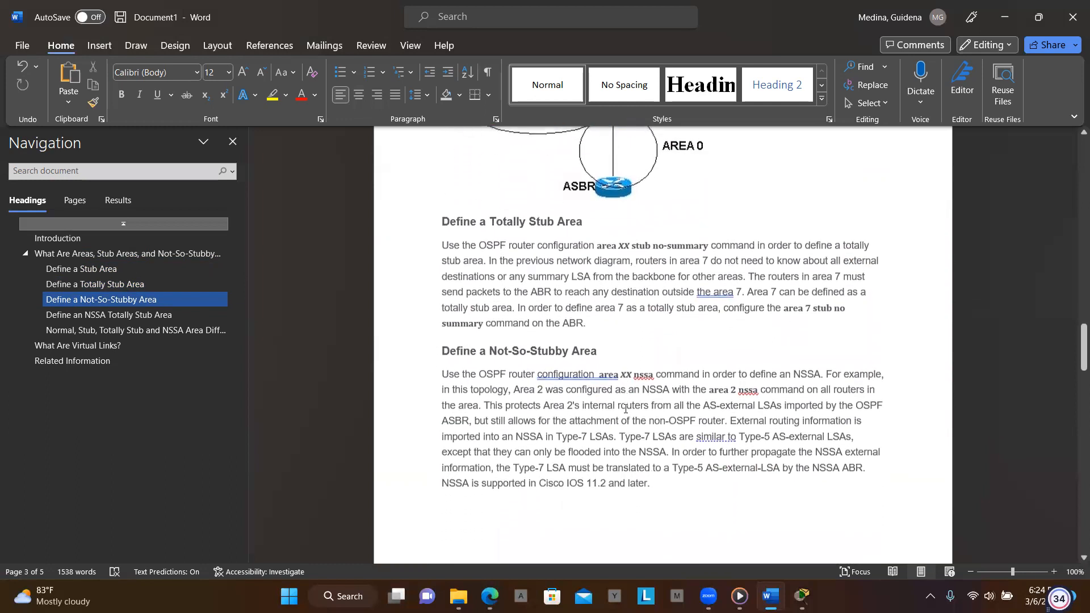
pyautogui.scroll(-3, 625, 408)
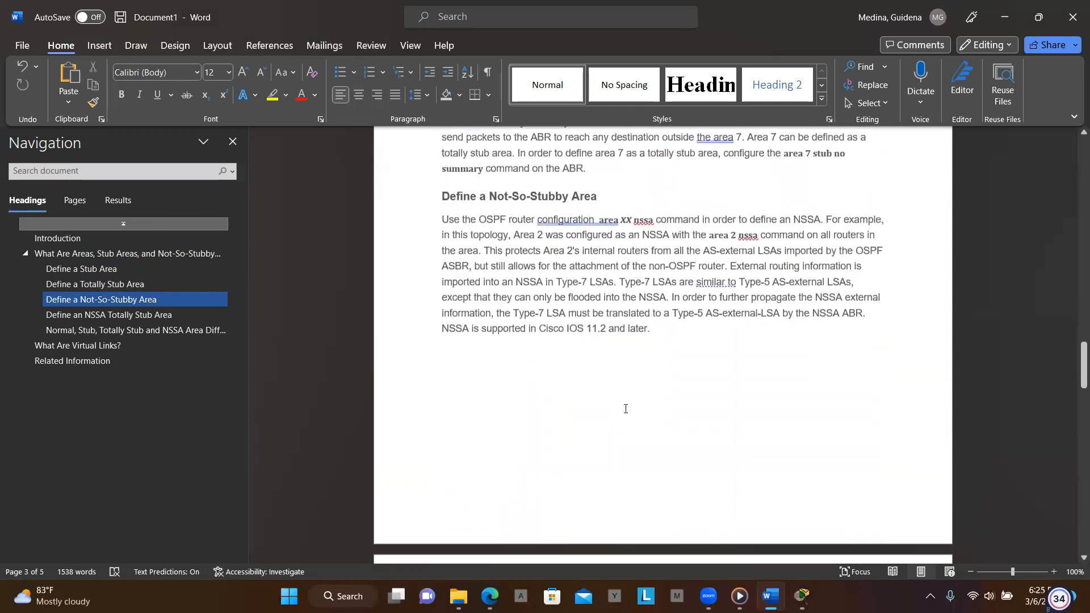
pyautogui.scroll(-3, 625, 408)
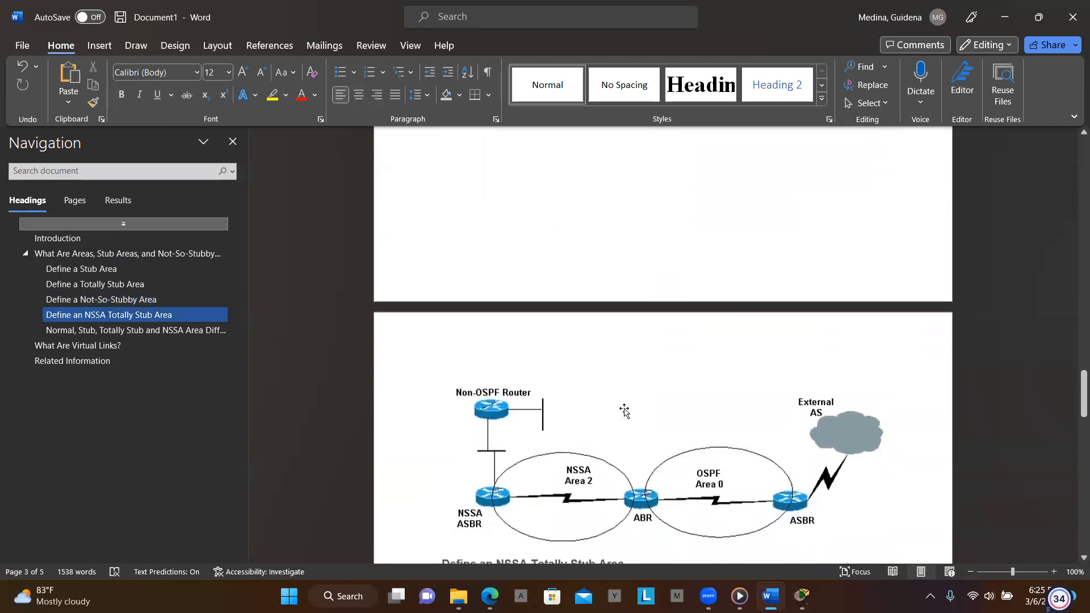
pyautogui.scroll(-2, 624, 410)
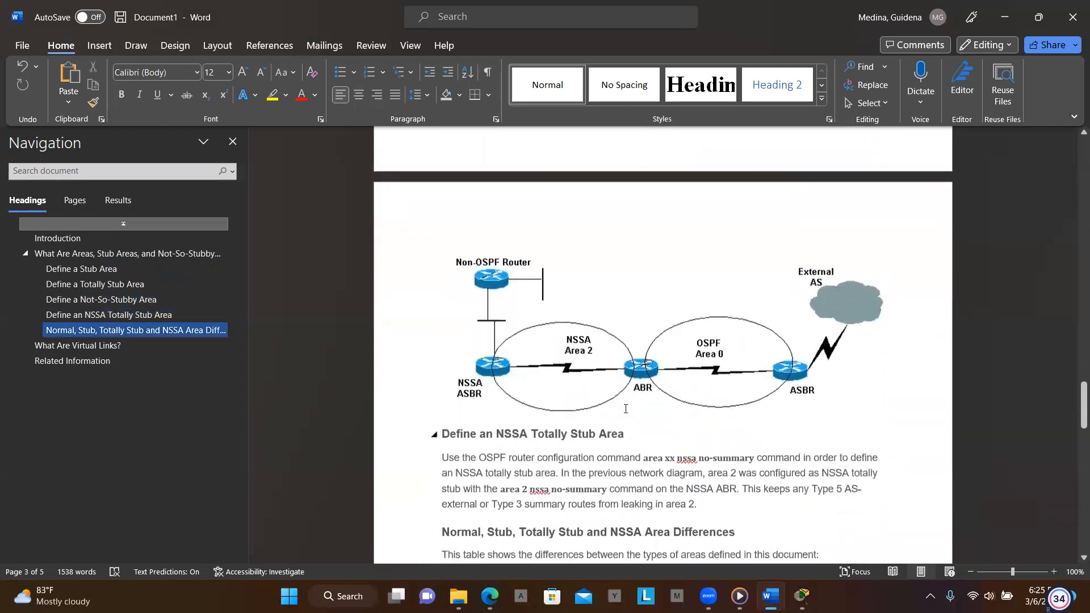
pyautogui.scroll(-1, 625, 408)
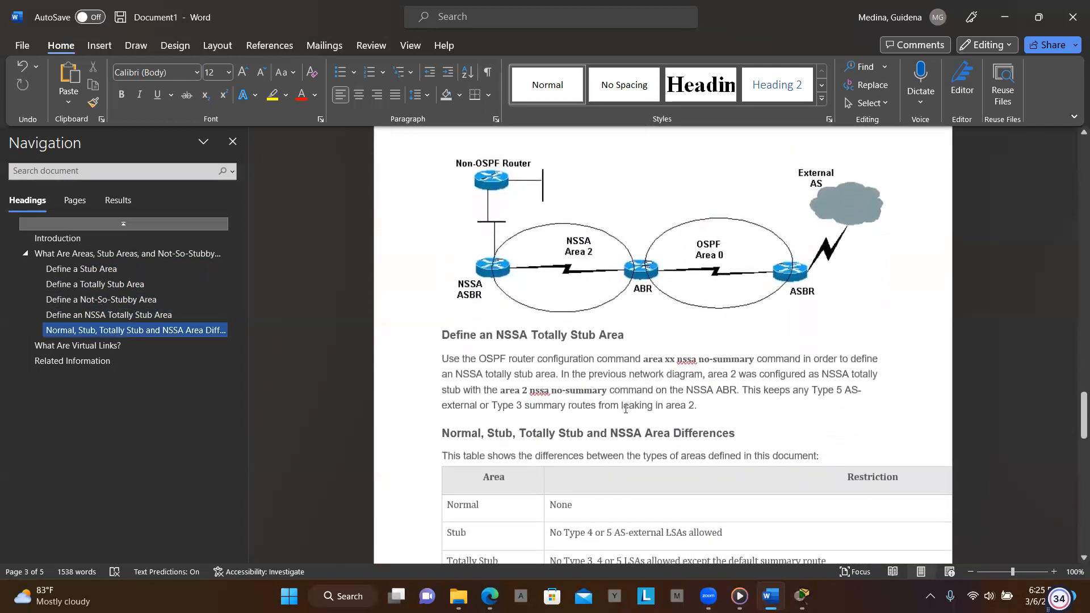
pyautogui.scroll(-1, 624, 408)
pyautogui.scroll(-2, 625, 408)
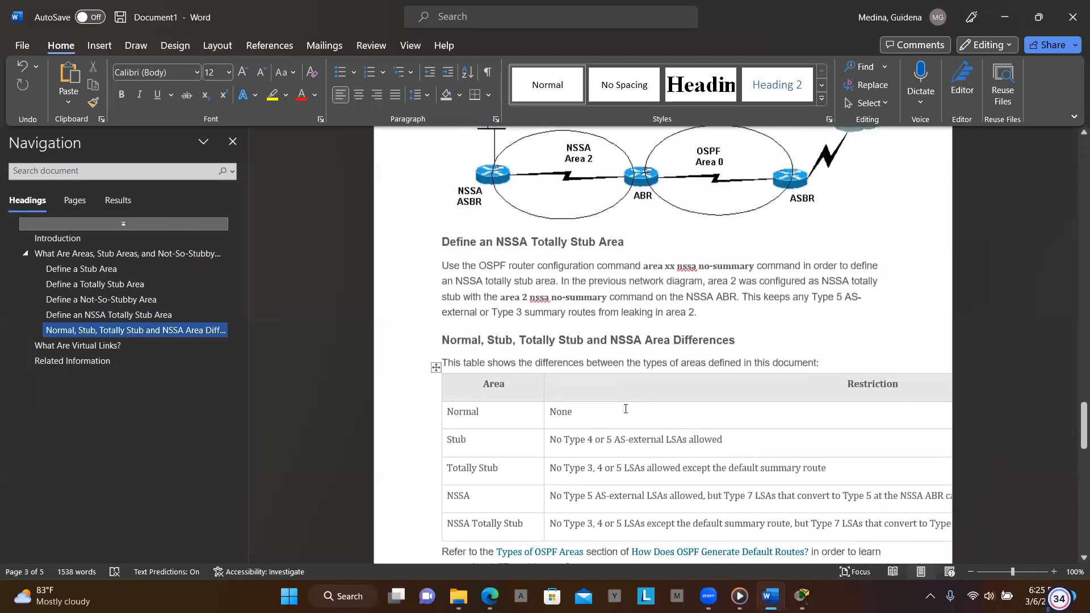
pyautogui.scroll(-1, 625, 408)
pyautogui.scroll(-1, 625, 409)
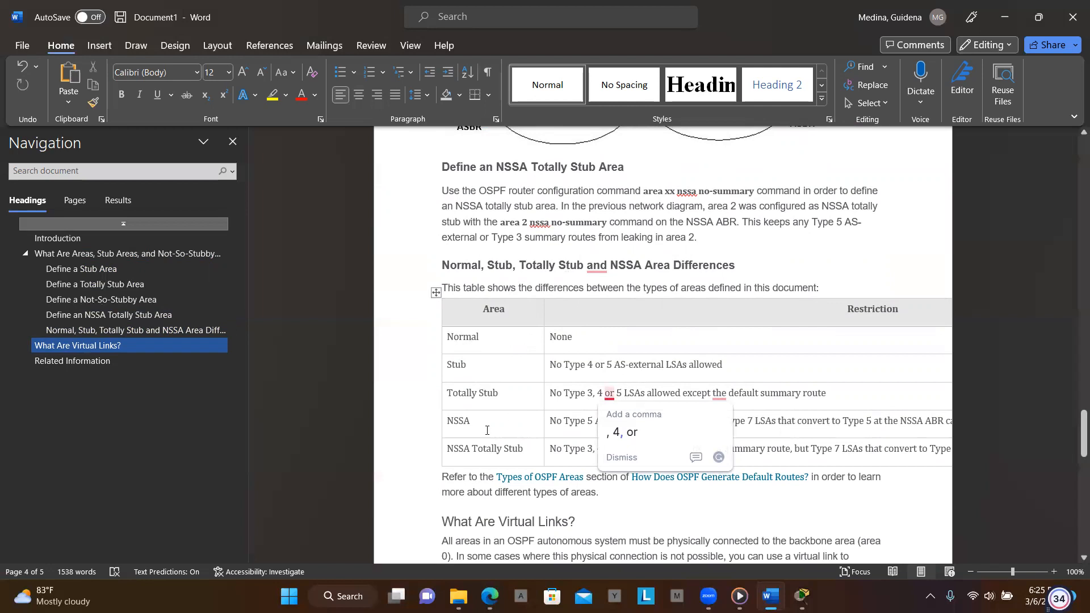
pyautogui.click(601, 511)
pyautogui.scroll(-5, 608, 516)
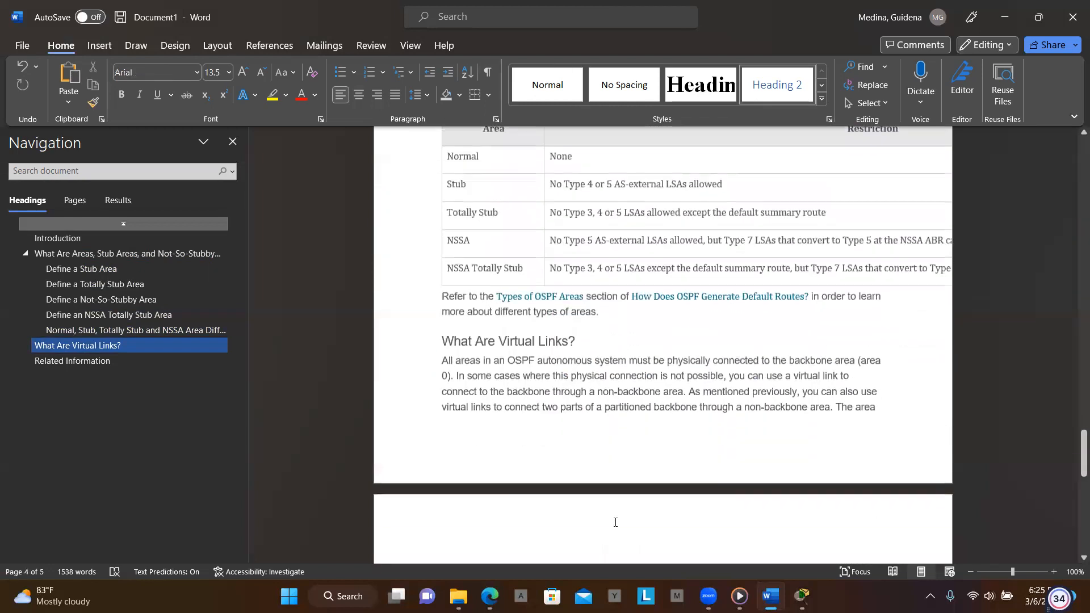
pyautogui.scroll(-4, 615, 522)
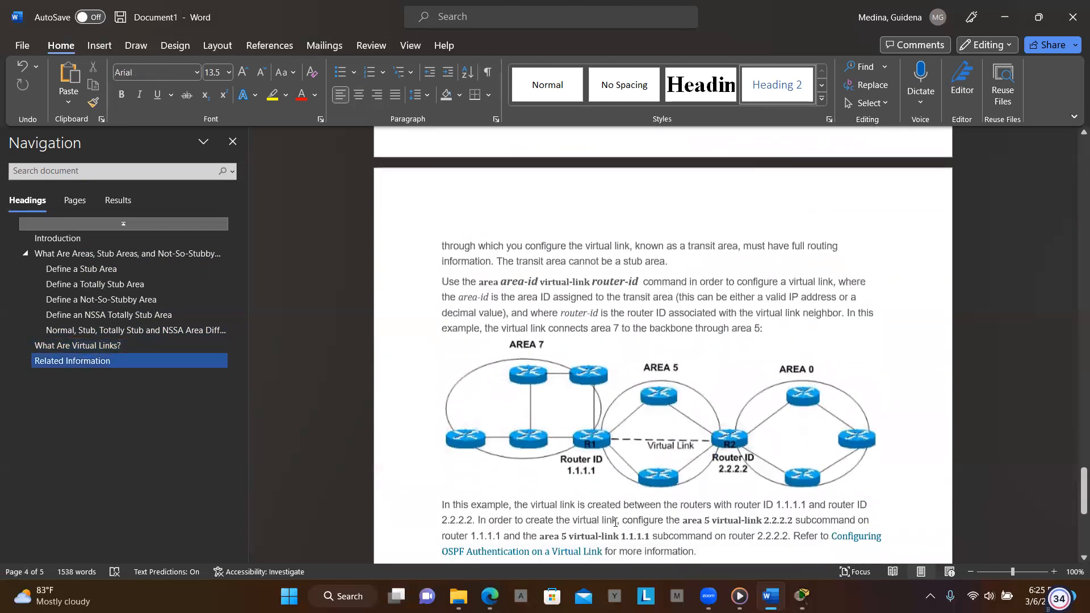
pyautogui.scroll(-2, 616, 522)
pyautogui.scroll(4, 614, 523)
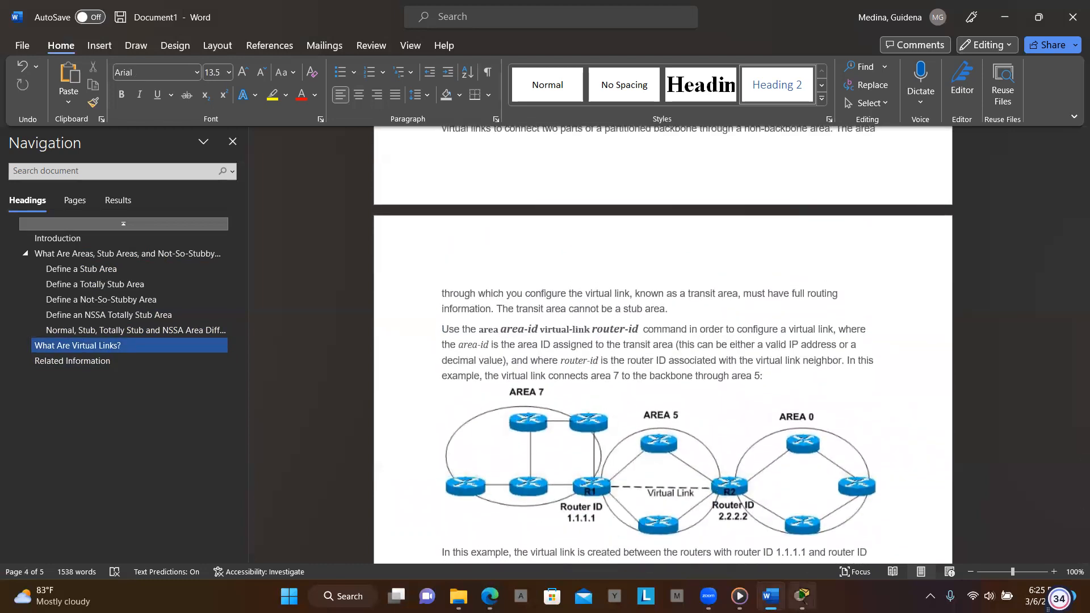
# - Switch to Packet Tracer and bring up the Configure OSPFv2 in Single Area activity instructions window
pyautogui.moveTo(801, 595)
pyautogui.click(783, 521)
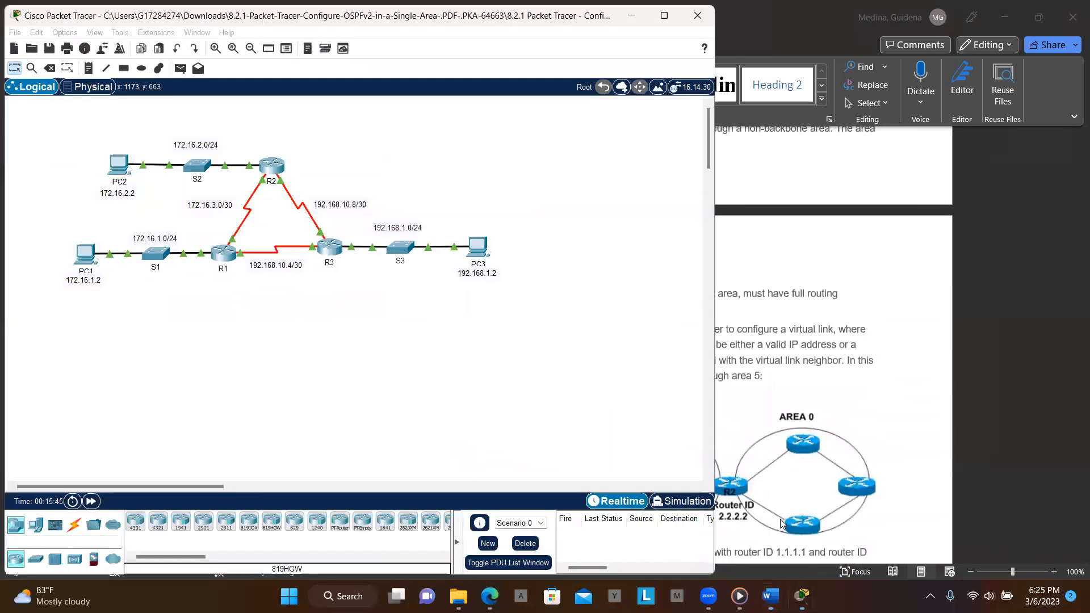
pyautogui.moveTo(800, 594)
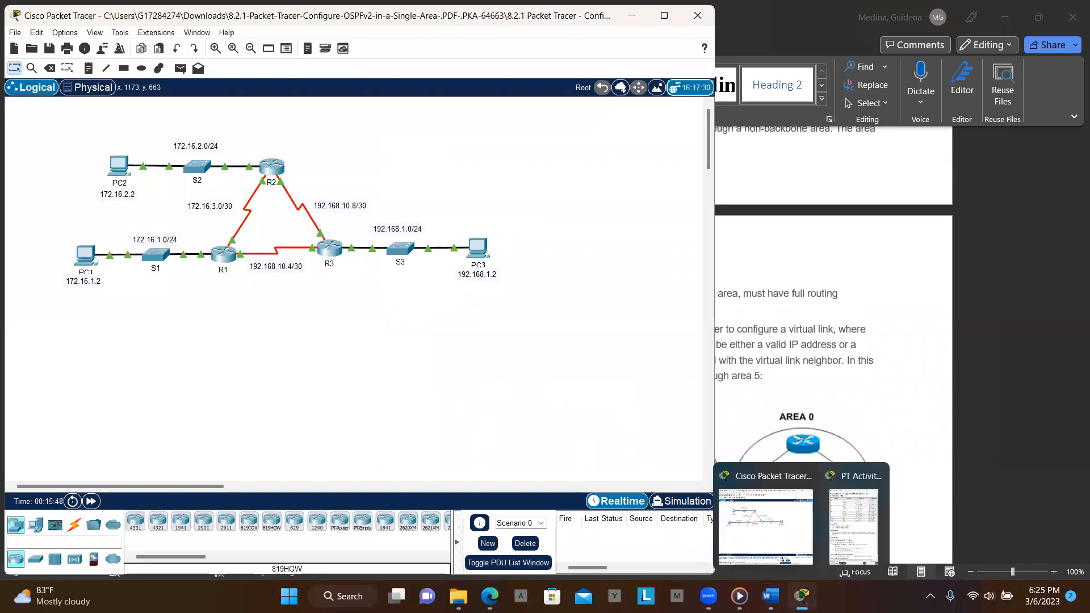
pyautogui.click(857, 542)
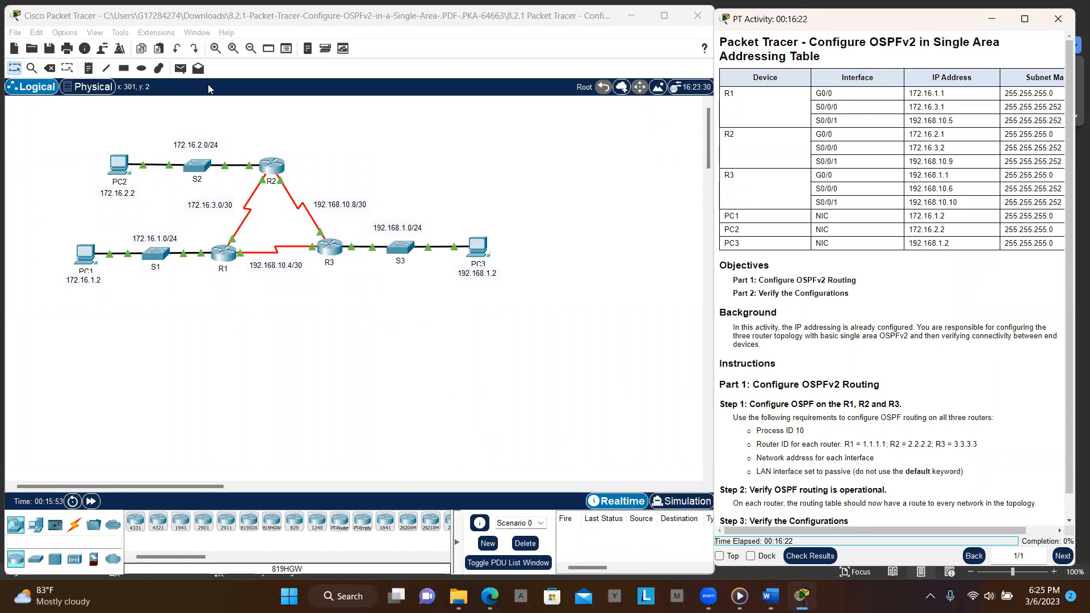
pyautogui.click(215, 48)
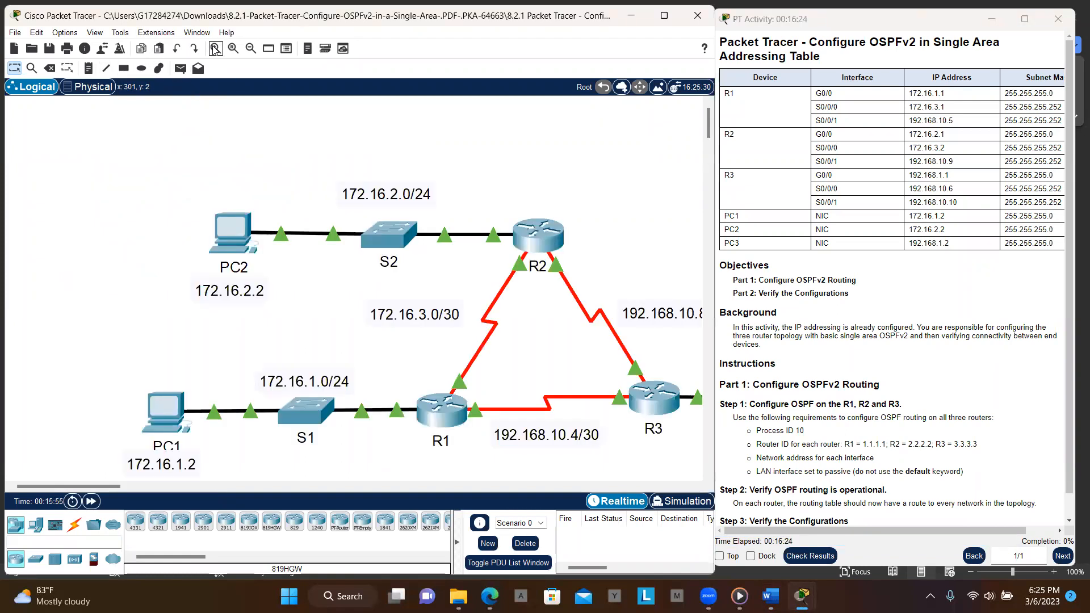
pyautogui.hscroll(5, 380, 287)
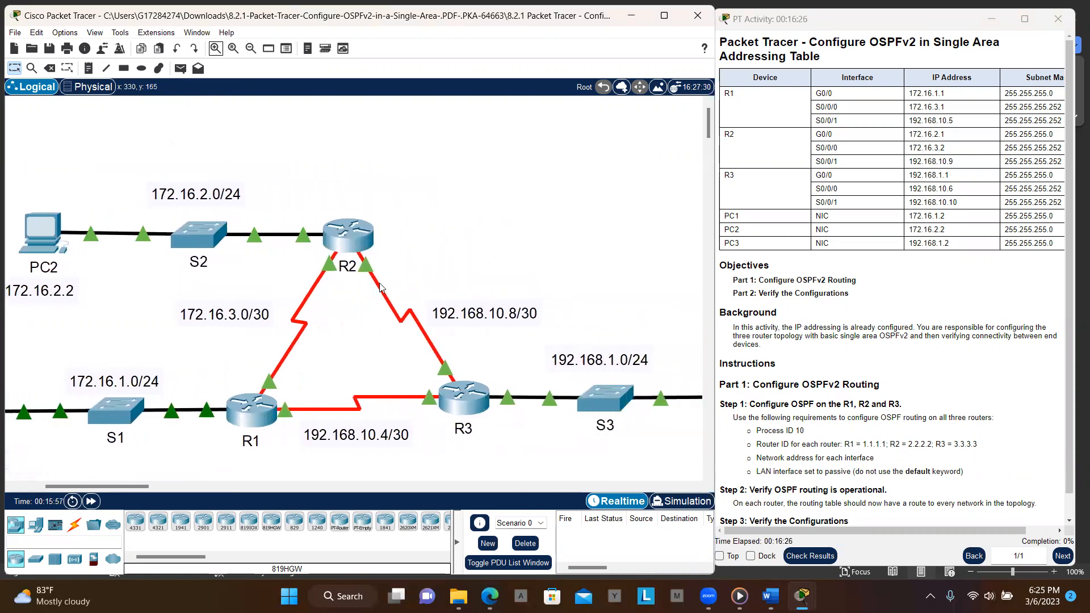
pyautogui.hscroll(-1, 380, 287)
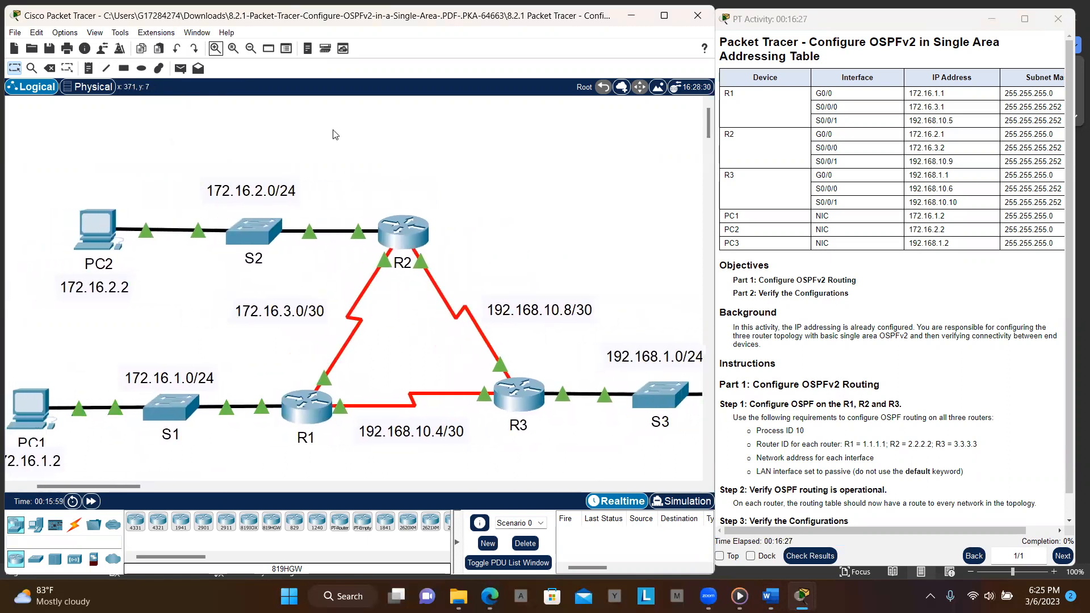
pyautogui.click(238, 50)
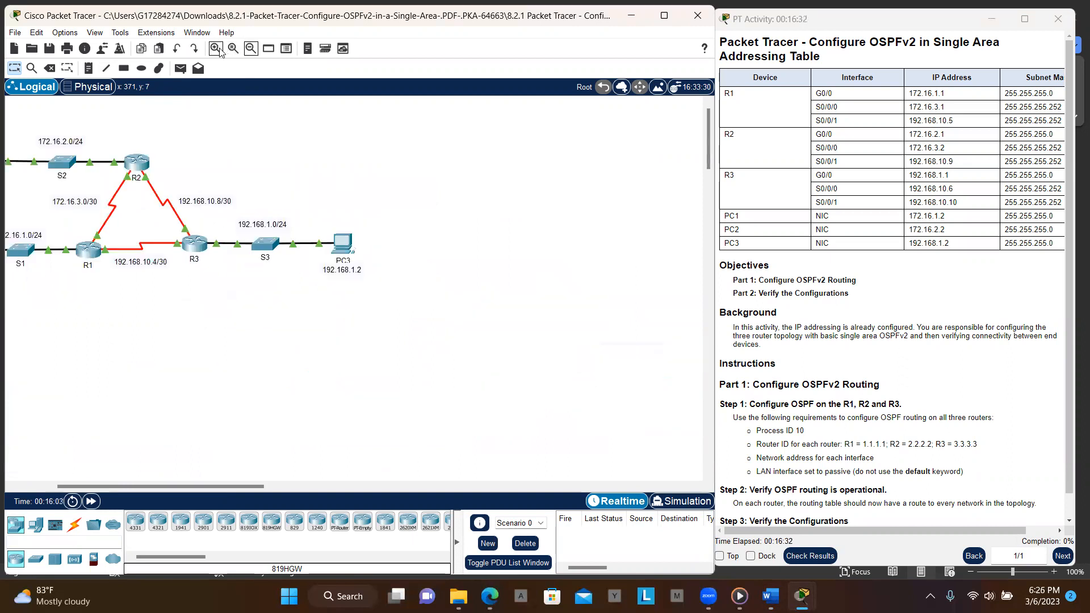
pyautogui.hscroll(-3, 183, 175)
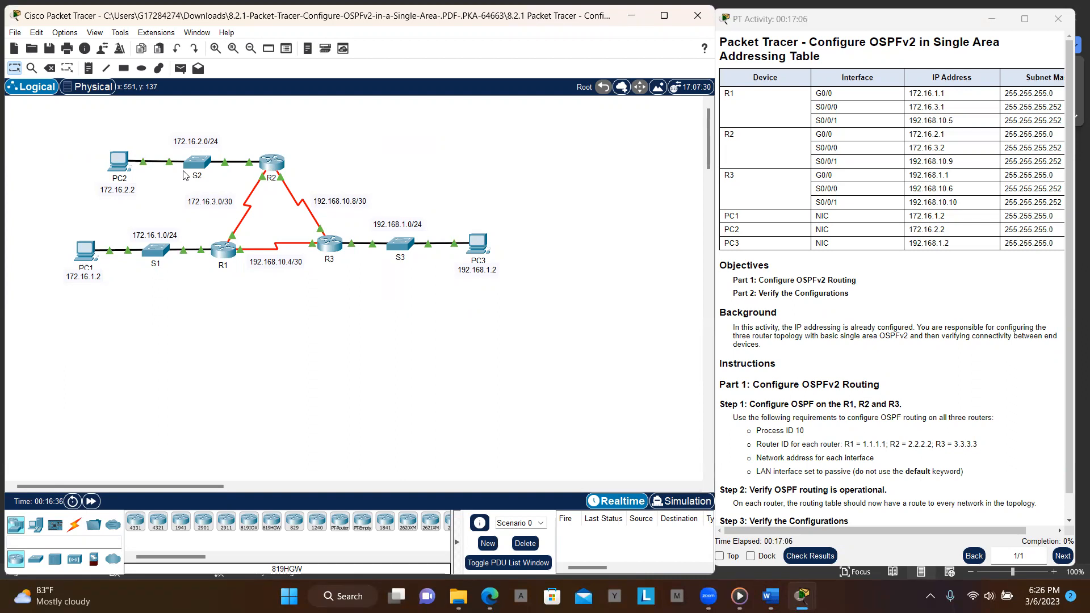
# - Open router R1's command line and try to enter privileged mode with the command enn
pyautogui.click(225, 252)
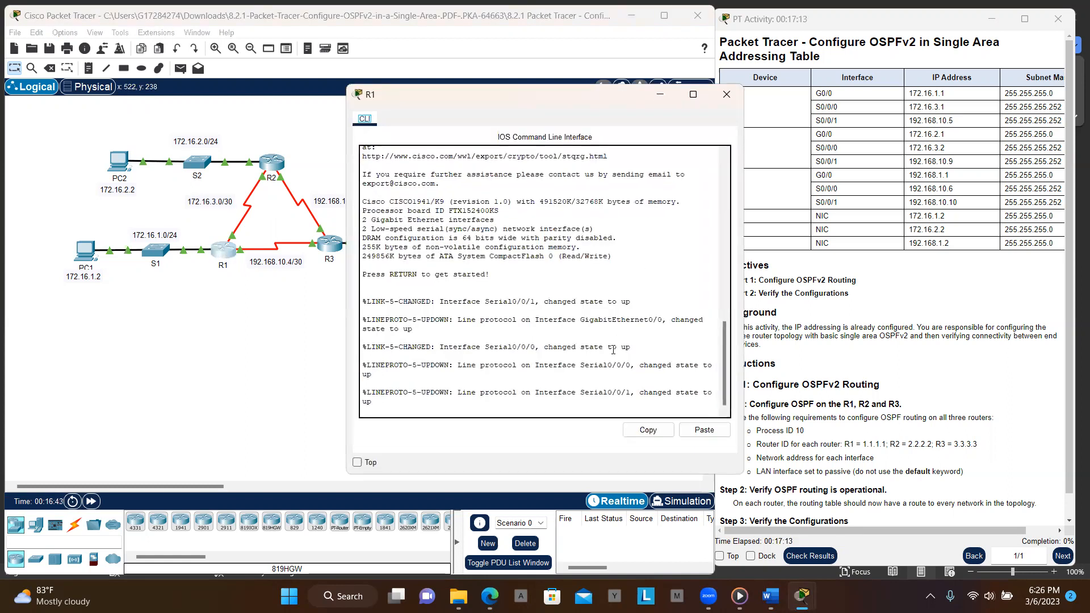
pyautogui.click(585, 395)
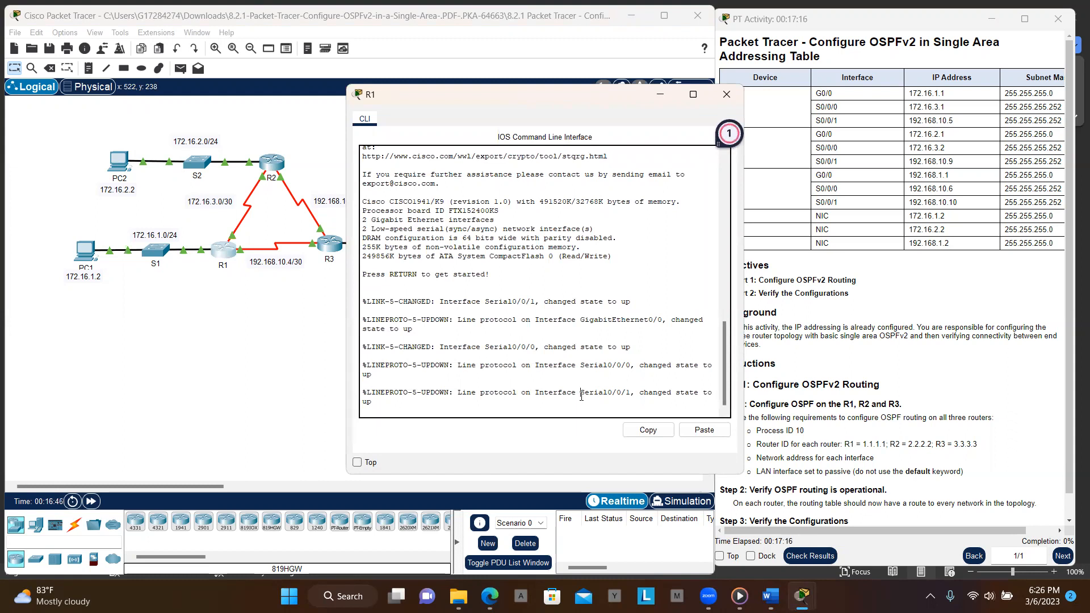
pyautogui.press('Return')
pyautogui.press('Return')
pyautogui.press('Return')
pyautogui.press('Return')
pyautogui.press('Return')
pyautogui.press('Return')
pyautogui.press('Return')
pyautogui.write('ennn')
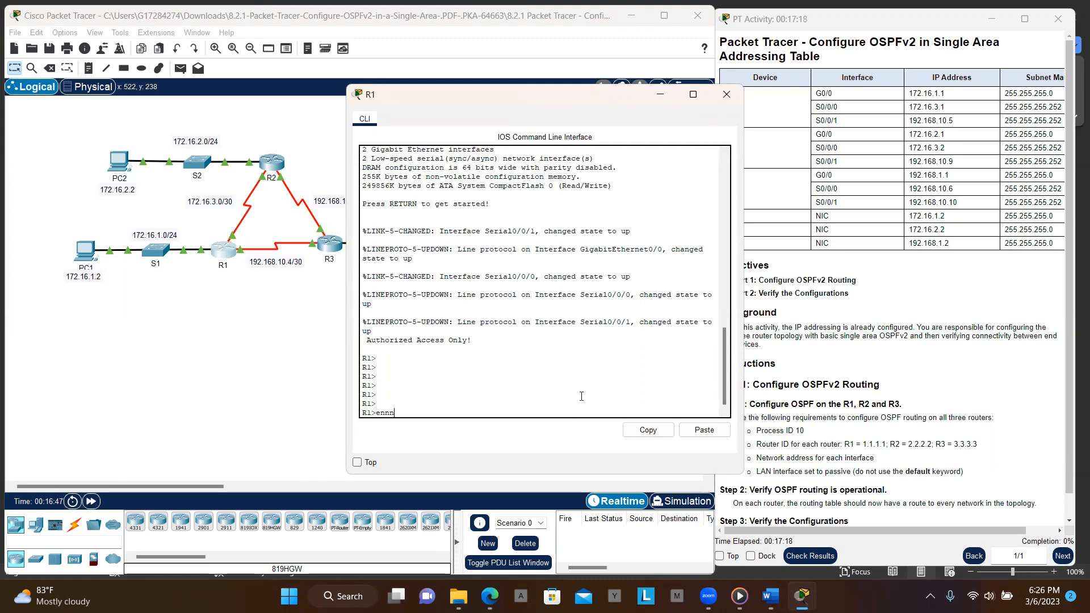
pyautogui.press('Return')
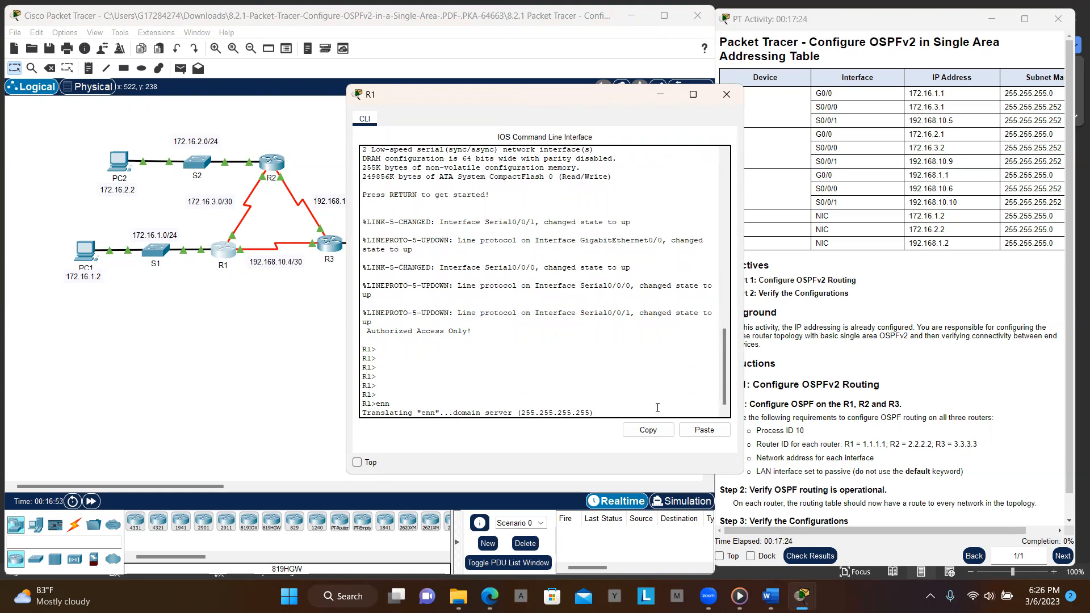
# - Open the command line interface of router R2
pyautogui.click(419, 128)
pyautogui.click(270, 170)
pyautogui.click(270, 170)
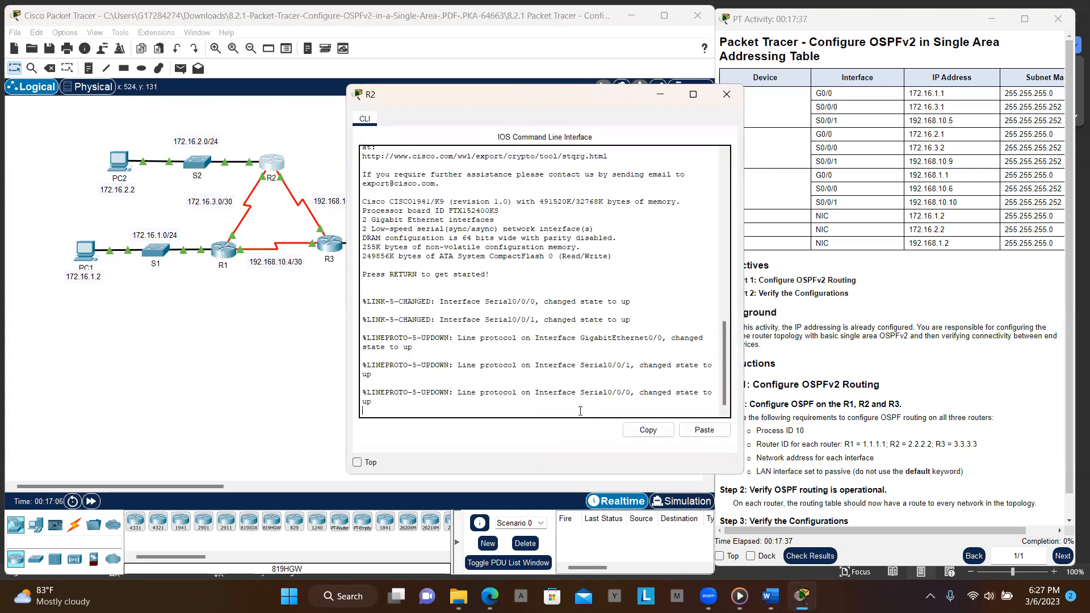
# - On router R2, enter privileged EXEC mode and then global configuration mode
pyautogui.press('Return')
pyautogui.press('Return')
pyautogui.press('Return')
pyautogui.press('Return')
pyautogui.press('Return')
pyautogui.write('en')
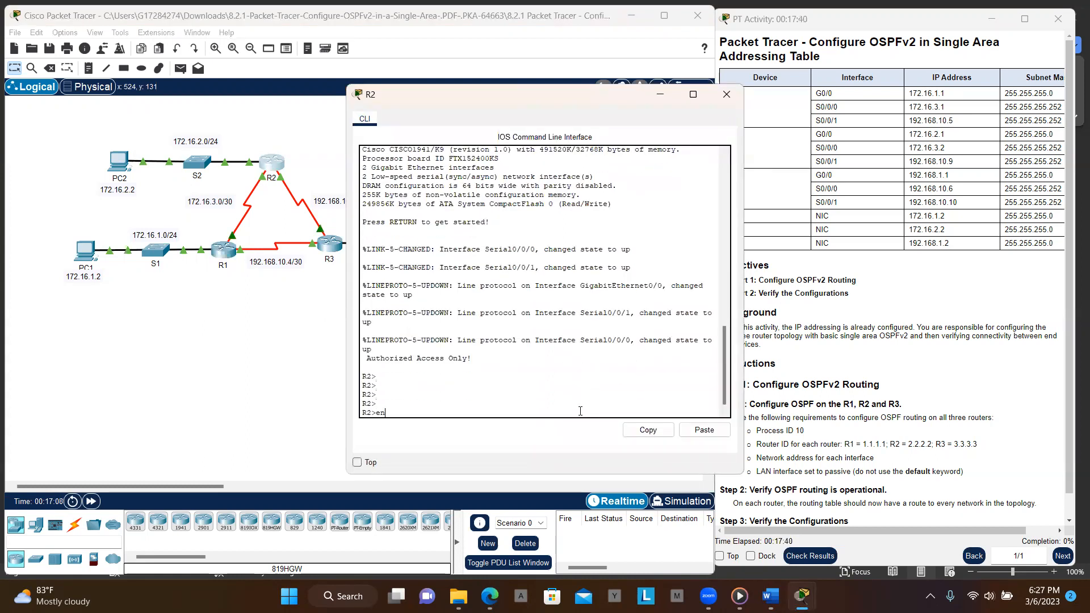
pyautogui.press('Return')
pyautogui.press('Return')
pyautogui.press('Return')
pyautogui.write('conf t')
pyautogui.press('Return')
pyautogui.press('Return')
pyautogui.press('Return')
pyautogui.press('Return')
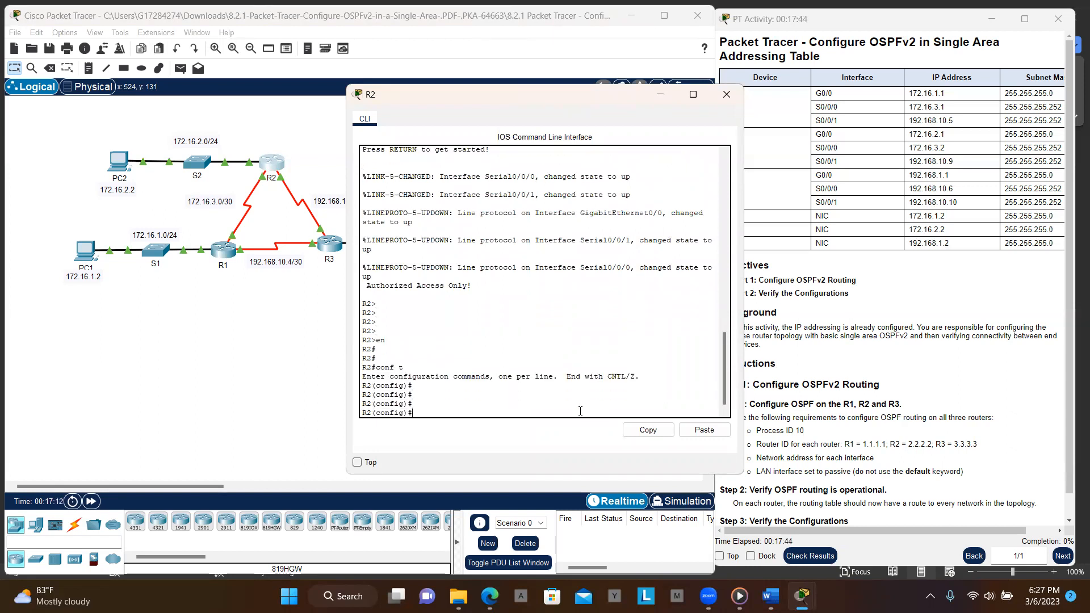
# - Start the OSPF routing process with process ID 10 on R2
pyautogui.write('rout')
pyautogui.press('Tab')
pyautogui.write('osp')
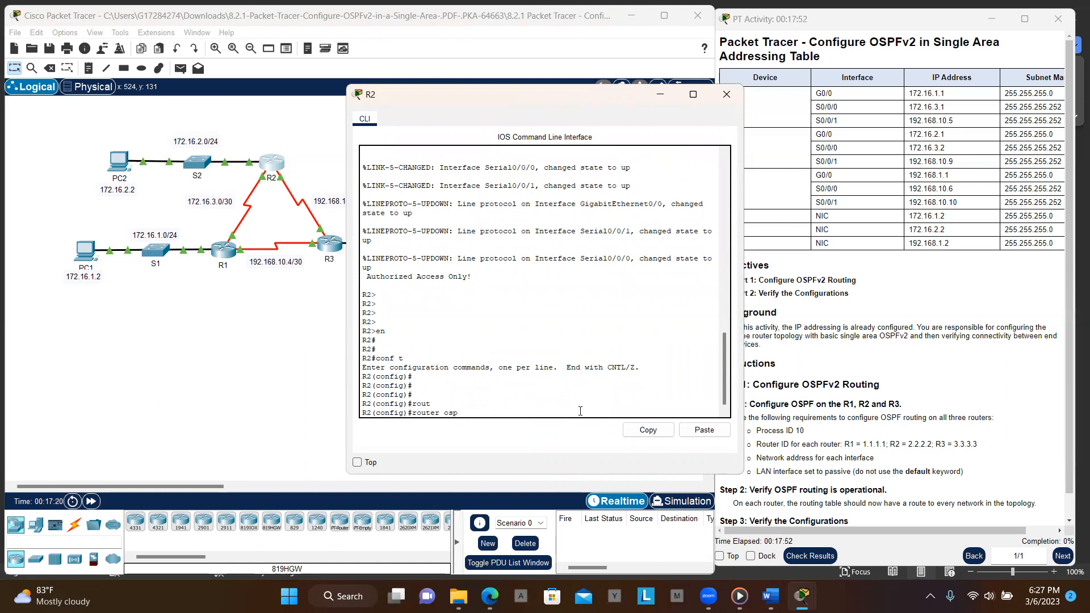
pyautogui.click(229, 260)
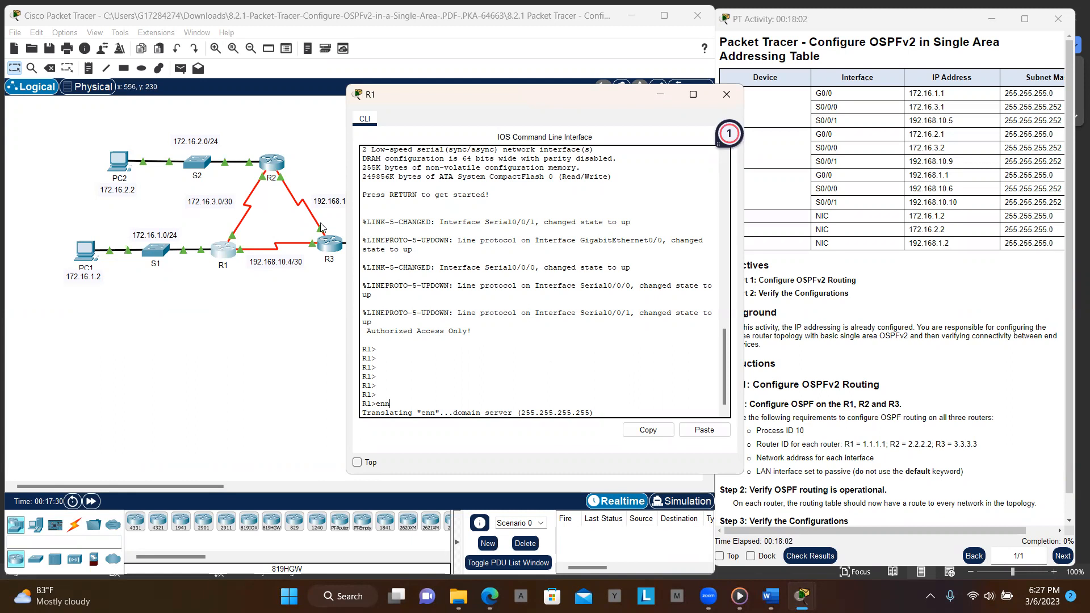
pyautogui.click(272, 163)
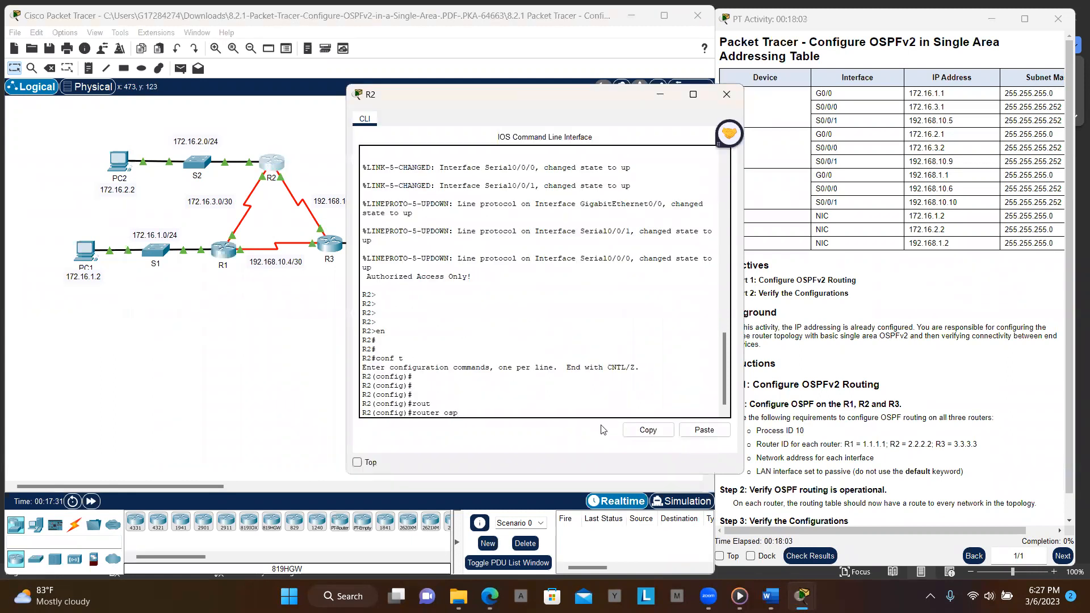
pyautogui.write('f')
pyautogui.press('Return')
pyautogui.press('Up')
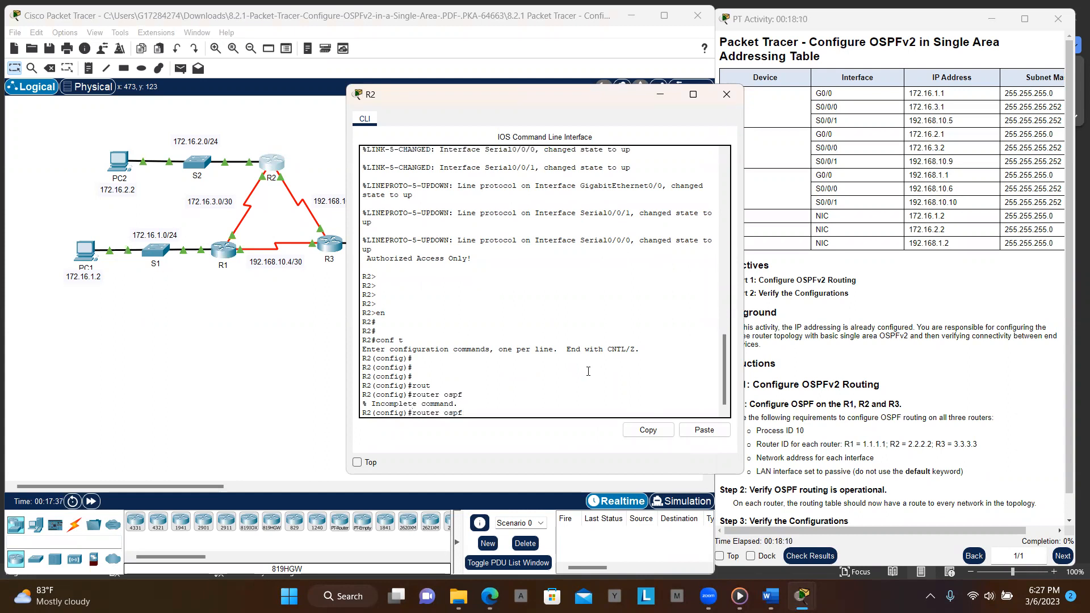
pyautogui.write('10')
pyautogui.press('Return')
pyautogui.press('Return')
pyautogui.press('Return')
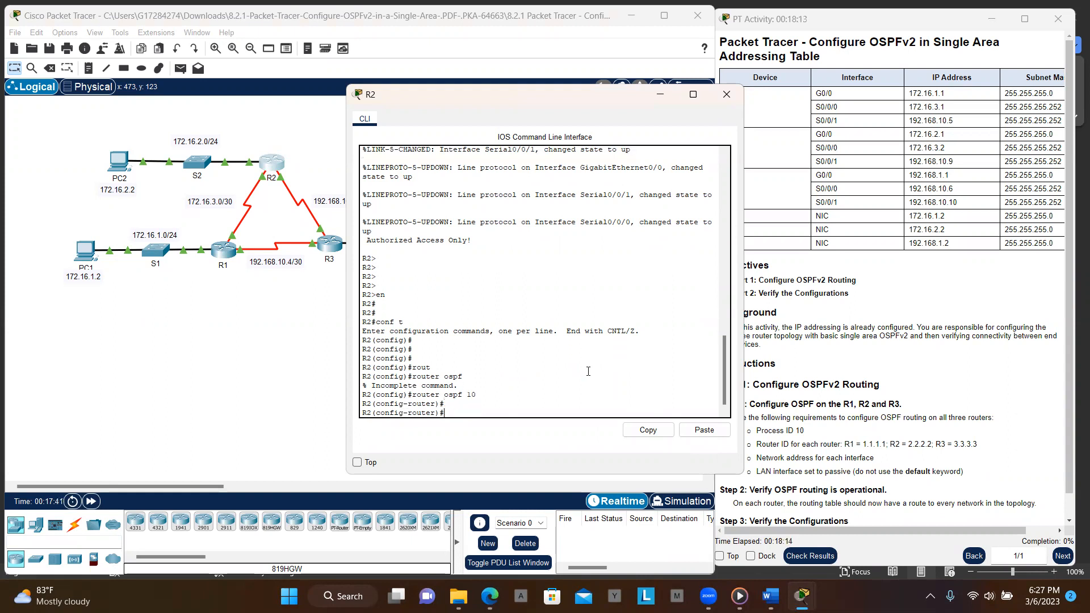
# - Highlight the router ID requirement in the activity instructions
pyautogui.click(961, 352)
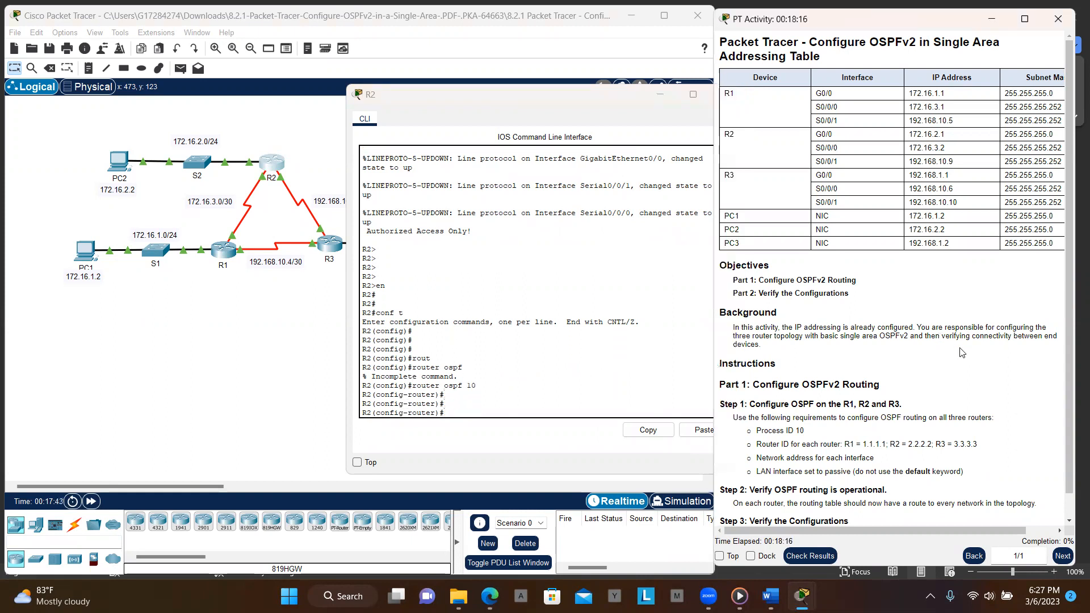
pyautogui.moveTo(815, 431); pyautogui.dragTo(698, 430)
pyautogui.moveTo(761, 444); pyautogui.dragTo(979, 448)
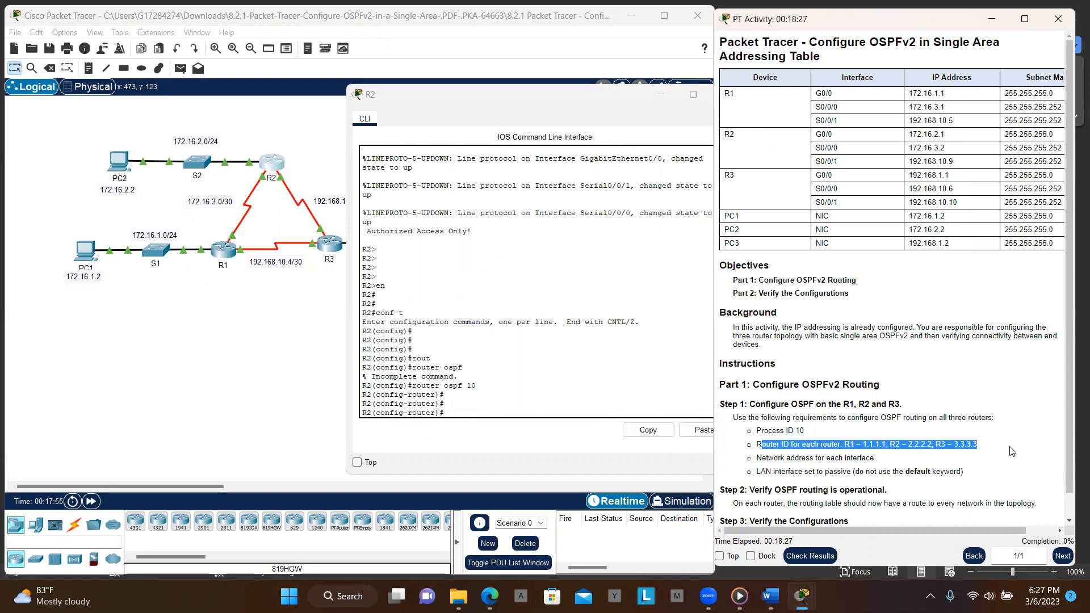
# - Switch to router R1's command line and enter privileged EXEC and global configuration mode
pyautogui.click(222, 257)
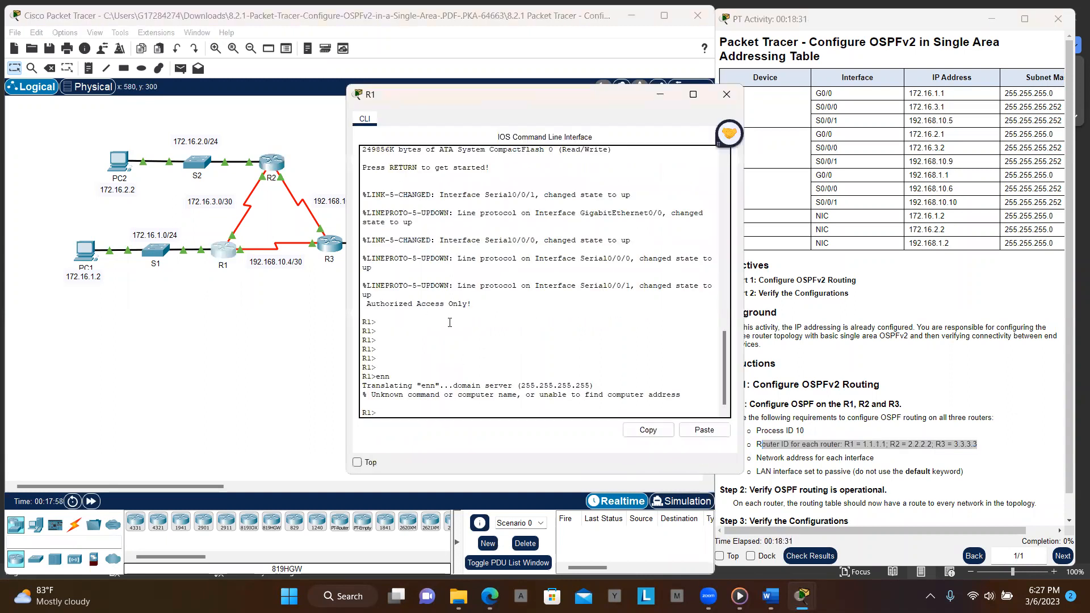
pyautogui.press('Return')
pyautogui.press('Return')
pyautogui.press('Return')
pyautogui.press('Return')
pyautogui.press('Return')
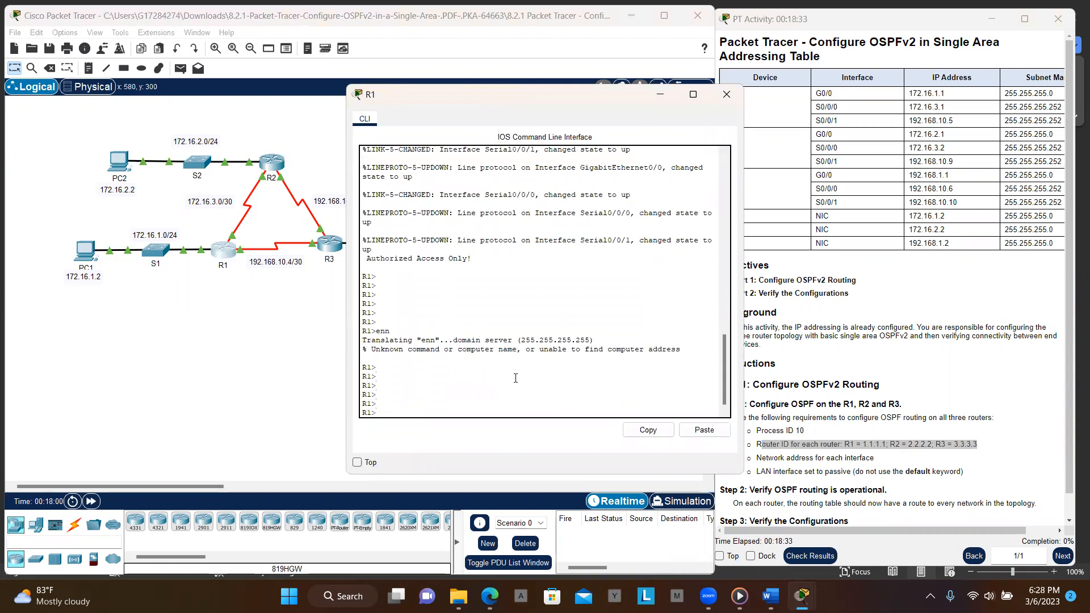
pyautogui.write('en')
pyautogui.press('Return')
pyautogui.press('Return')
pyautogui.press('Return')
pyautogui.write('con')
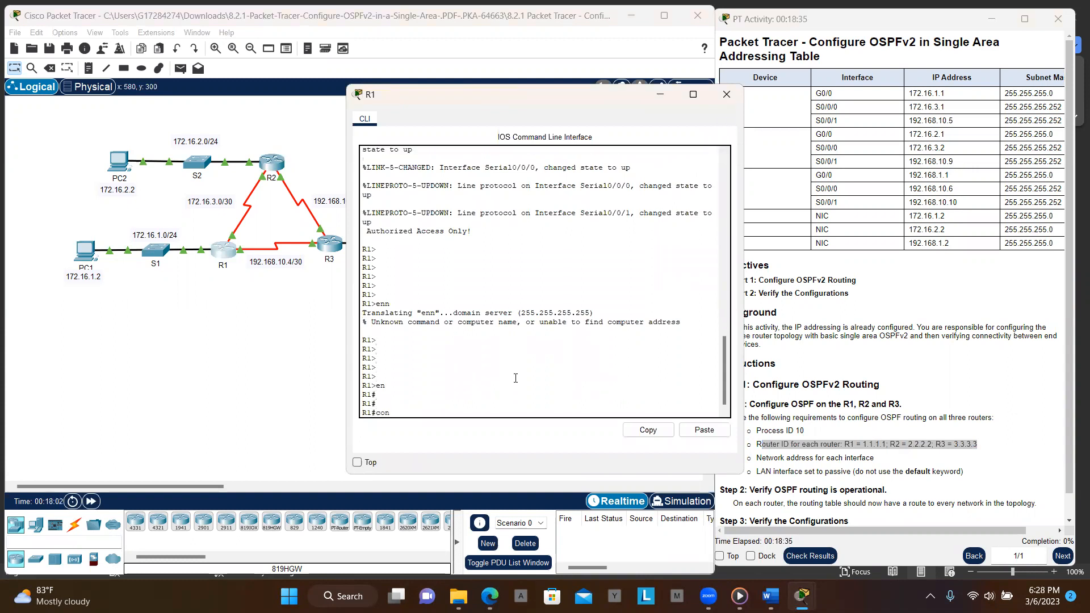
pyautogui.press('Return')
pyautogui.press('Return')
pyautogui.press('Return')
pyautogui.press('Return')
# - Start the OSPF routing process with process ID 10 on R1
pyautogui.write('rout')
pyautogui.press('Tab')
pyautogui.write('os')
pyautogui.press('Tab')
pyautogui.write('10')
pyautogui.press('Return')
pyautogui.press('Return')
pyautogui.press('Return')
pyautogui.press('Return')
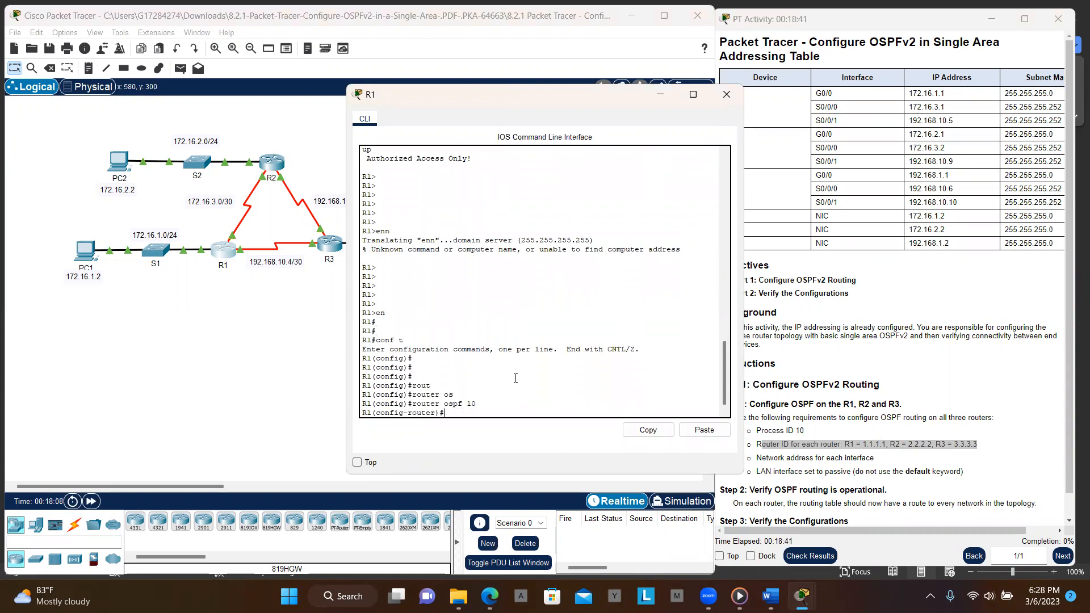
# - Set R1's OSPF router ID to 1.1.1.1
pyautogui.write('ro')
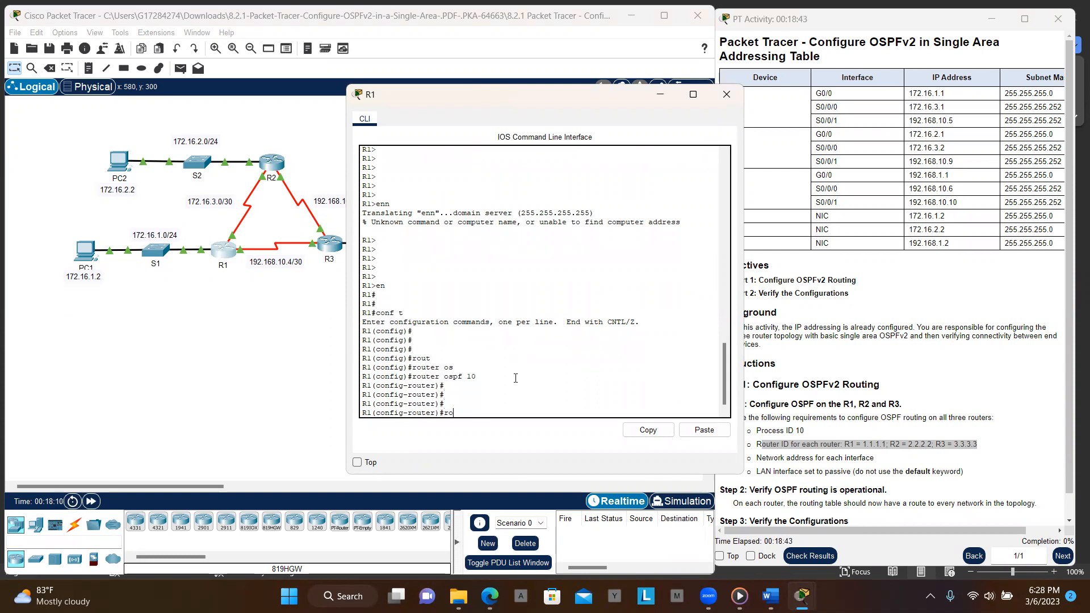
pyautogui.press('Tab')
pyautogui.write('1.1.1.1')
pyautogui.press('Return')
pyautogui.press('Return')
pyautogui.press('Return')
pyautogui.press('Return')
pyautogui.press('Return')
pyautogui.press('Return')
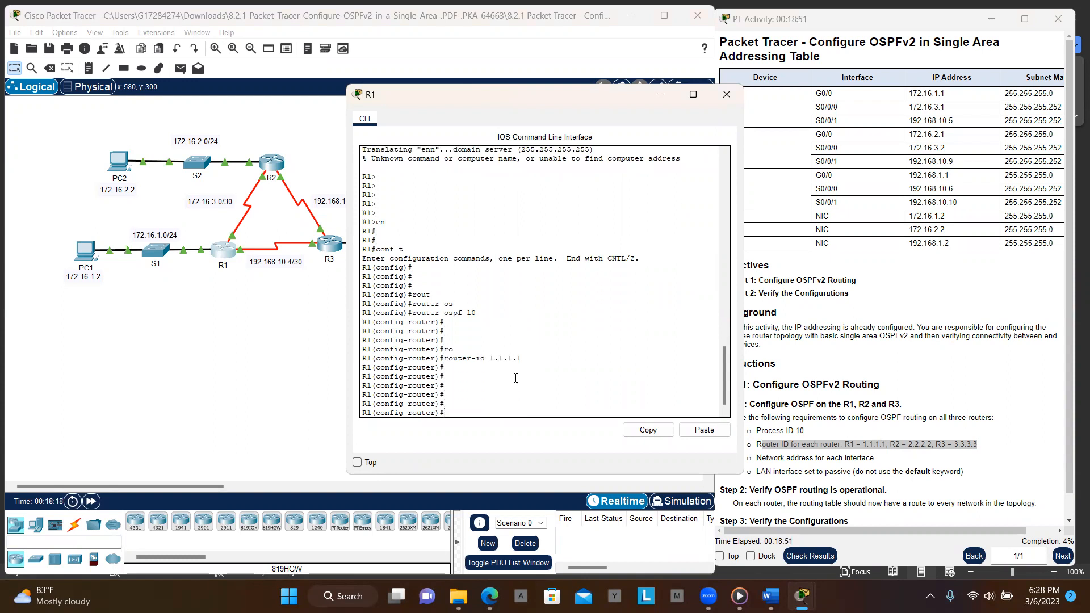
# - Advertise network 172.16.1.1 with wildcard 0.0.0.255 in area 0 on R1
pyautogui.click(762, 197)
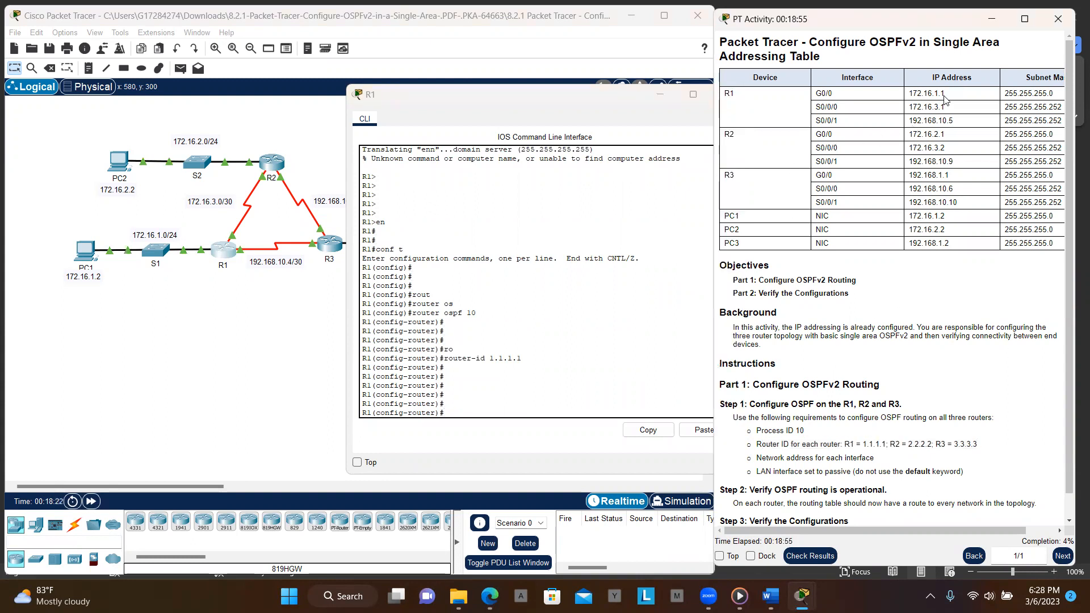
pyautogui.moveTo(939, 96); pyautogui.dragTo(910, 95)
pyautogui.hotkey('ctrl', 'c')
pyautogui.click(498, 416)
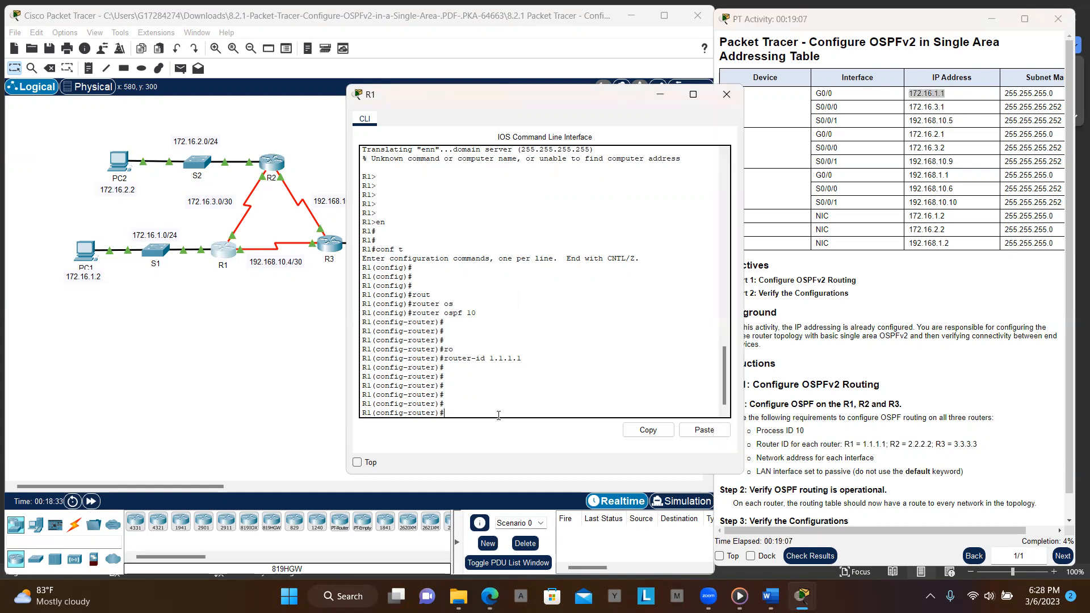
pyautogui.write('net')
pyautogui.press('Tab')
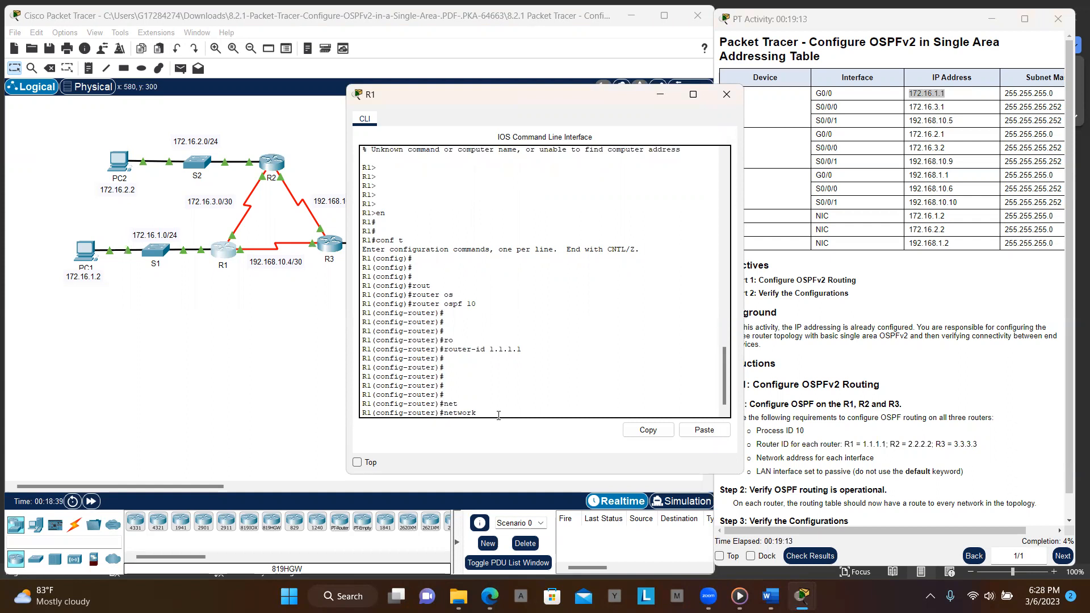
pyautogui.click(694, 434)
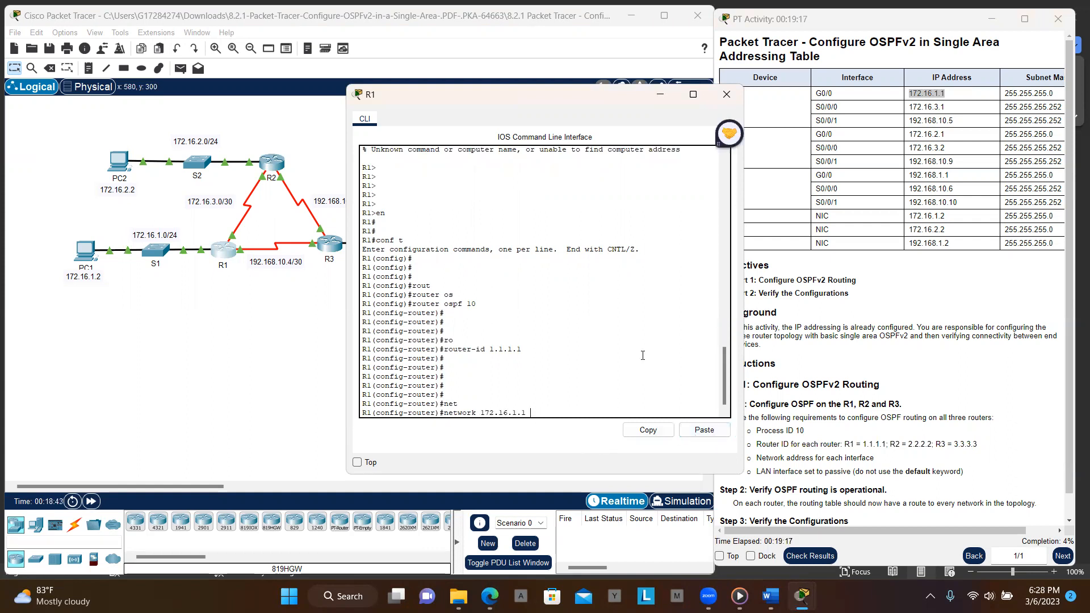
pyautogui.write('0.0.0.255 ar')
pyautogui.press('Tab')
pyautogui.write('o')
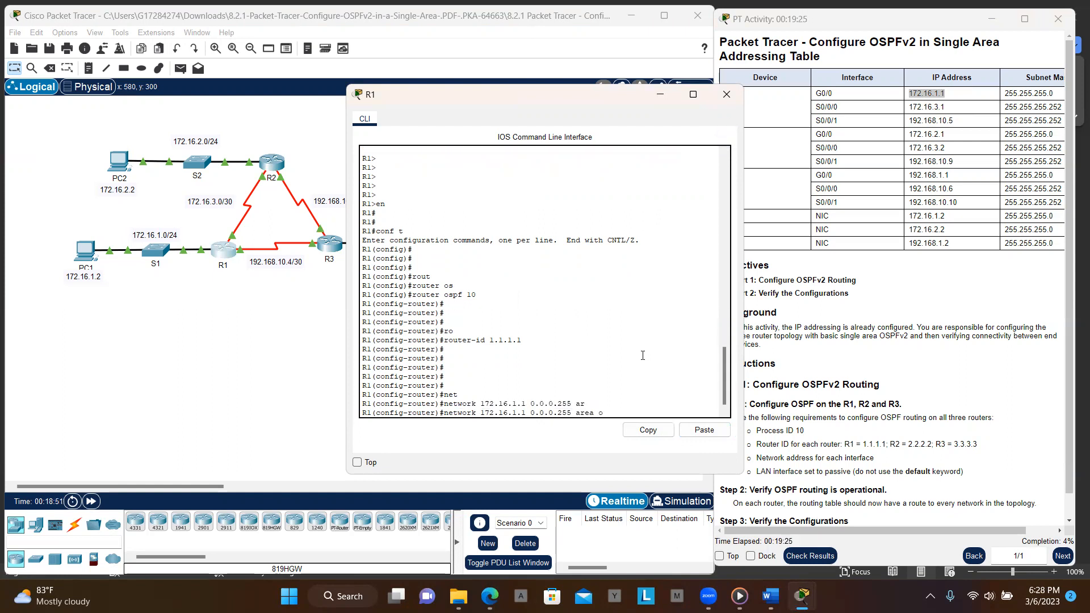
pyautogui.press('BackSpace')
pyautogui.write('0')
pyautogui.press('Return')
pyautogui.press('Return')
pyautogui.press('Return')
pyautogui.press('Return')
pyautogui.press('Return')
pyautogui.press('Return')
pyautogui.press('Return')
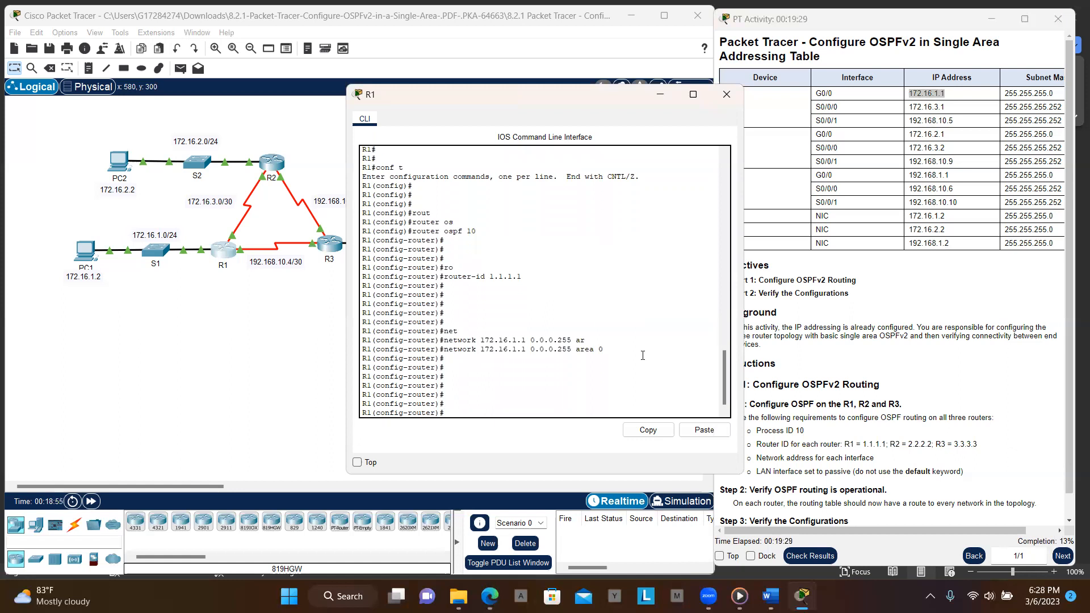
# - Advertise network 172.16.3.0 with wildcard 0.0.0.255 in area 0 on R1
pyautogui.write('ne')
pyautogui.press('Up')
pyautogui.press('Left')
pyautogui.press('Left')
pyautogui.press('Left')
pyautogui.press('Left')
pyautogui.press('Left')
pyautogui.press('Left')
pyautogui.press('Delete')
pyautogui.write('3')
pyautogui.press('Left')
pyautogui.press('Left')
pyautogui.press('Left')
pyautogui.press('BackSpace')
pyautogui.write('0')
pyautogui.press('Return')
pyautogui.press('Return')
pyautogui.press('Return')
pyautogui.press('Return')
pyautogui.press('Return')
pyautogui.press('Return')
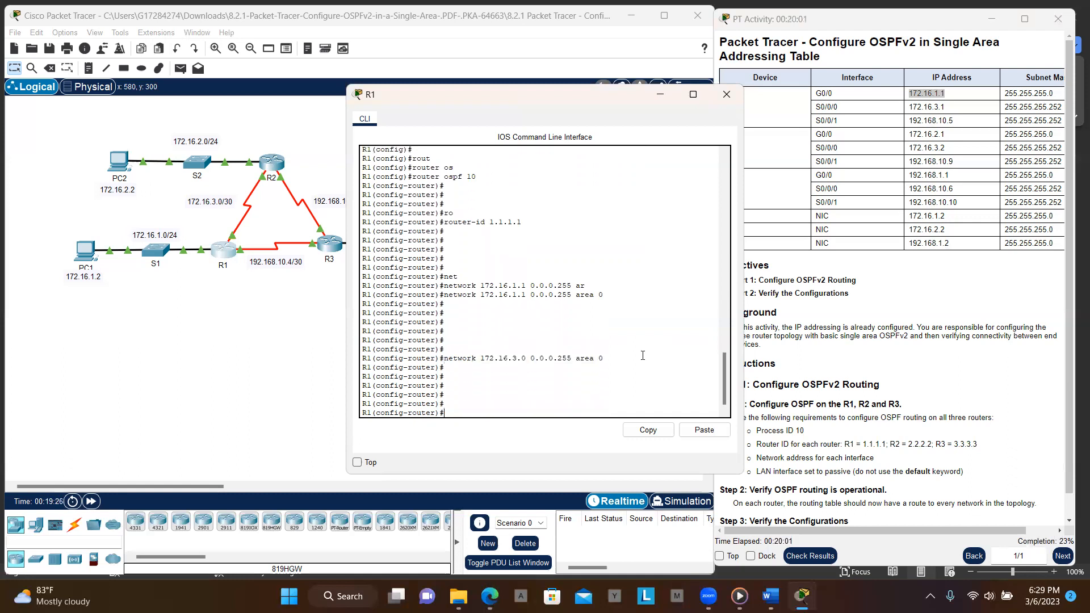
# - Try to advertise network 192.168.10.4 with wildcard 0.0.0.3 in area 0 by editing the previous network command
pyautogui.press('Return')
pyautogui.press('Return')
pyautogui.press('Up')
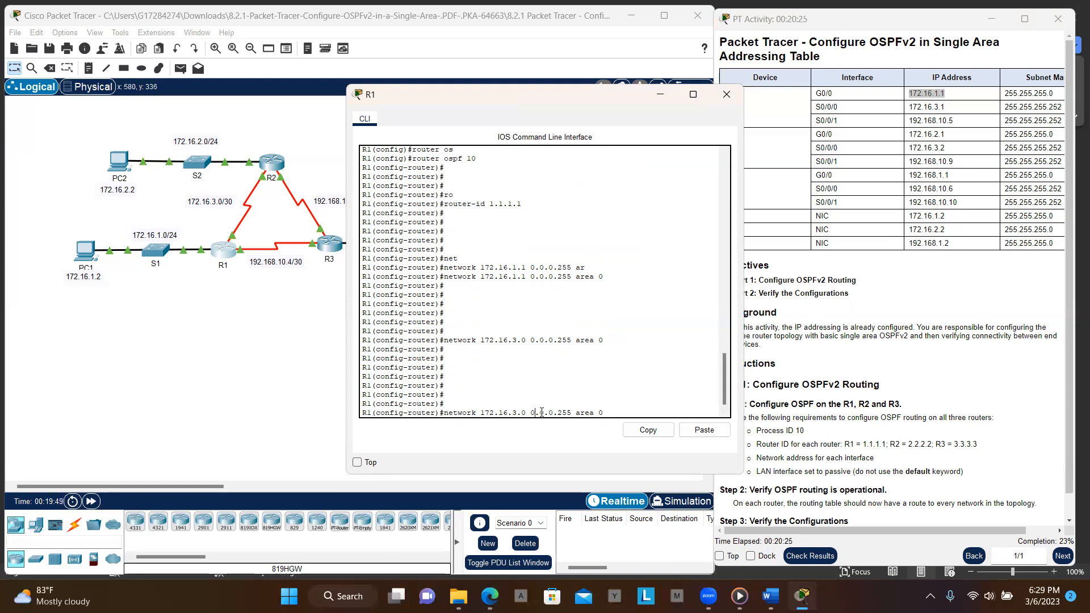
pyautogui.press('BackSpace')
pyautogui.press('BackSpace')
pyautogui.press('BackSpace')
pyautogui.press('BackSpace')
pyautogui.press('BackSpace')
pyautogui.press('BackSpace')
pyautogui.write('92.168.10.')
pyautogui.press('BackSpace')
pyautogui.write('4')
pyautogui.rightClick(541, 413)
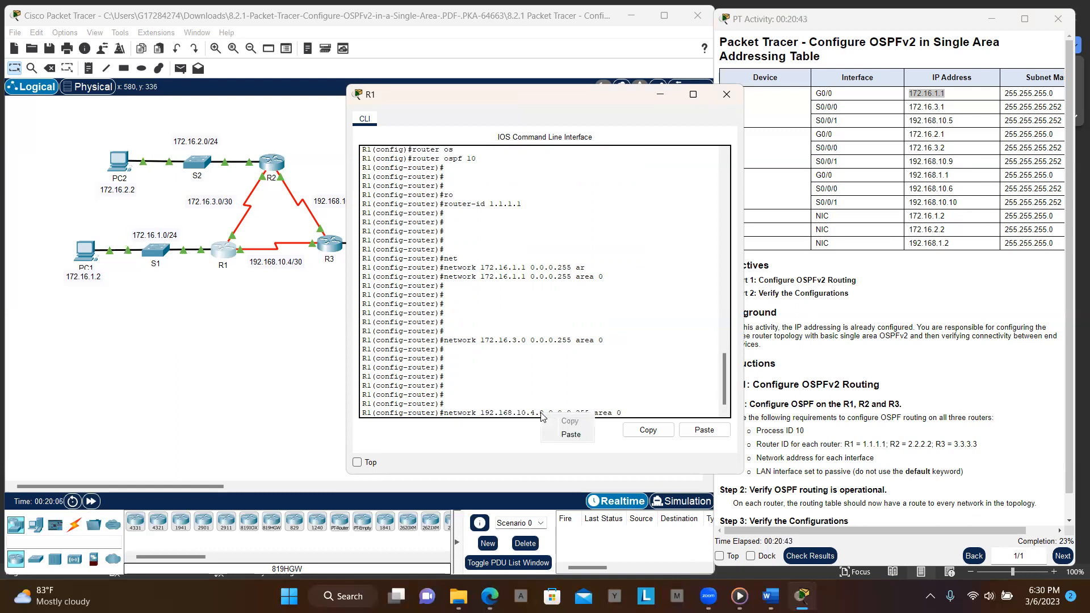
pyautogui.click(611, 373)
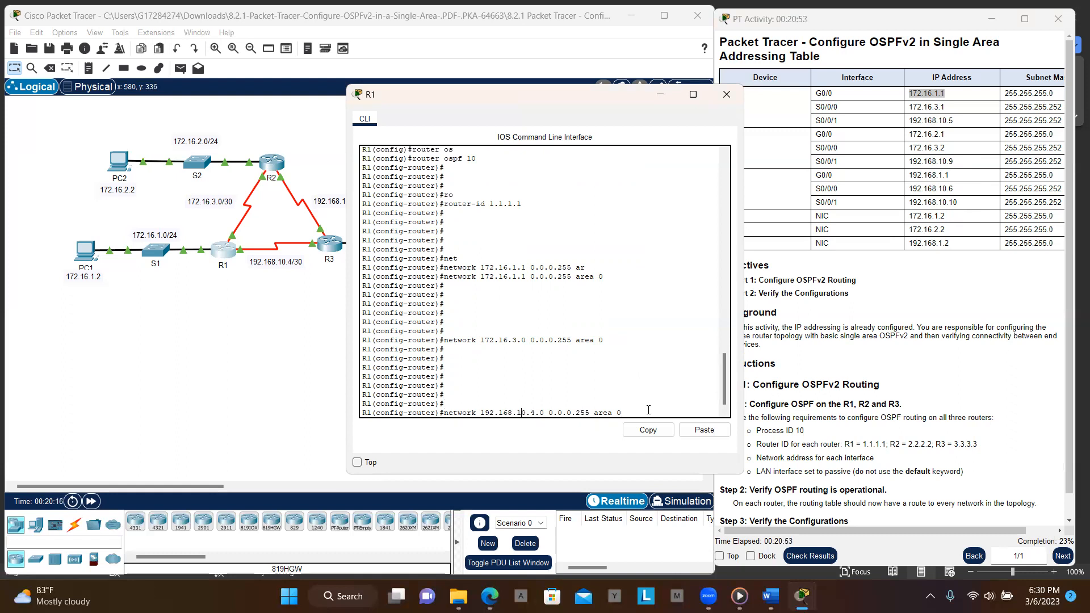
pyautogui.press('Right')
pyautogui.press('Right')
pyautogui.press('Right')
pyautogui.press('Right')
pyautogui.press('Right')
pyautogui.press('Right')
pyautogui.press('Right')
pyautogui.press('BackSpace')
pyautogui.press('BackSpace')
pyautogui.press('BackSpace')
pyautogui.write('3')
pyautogui.press('Return')
pyautogui.press('Return')
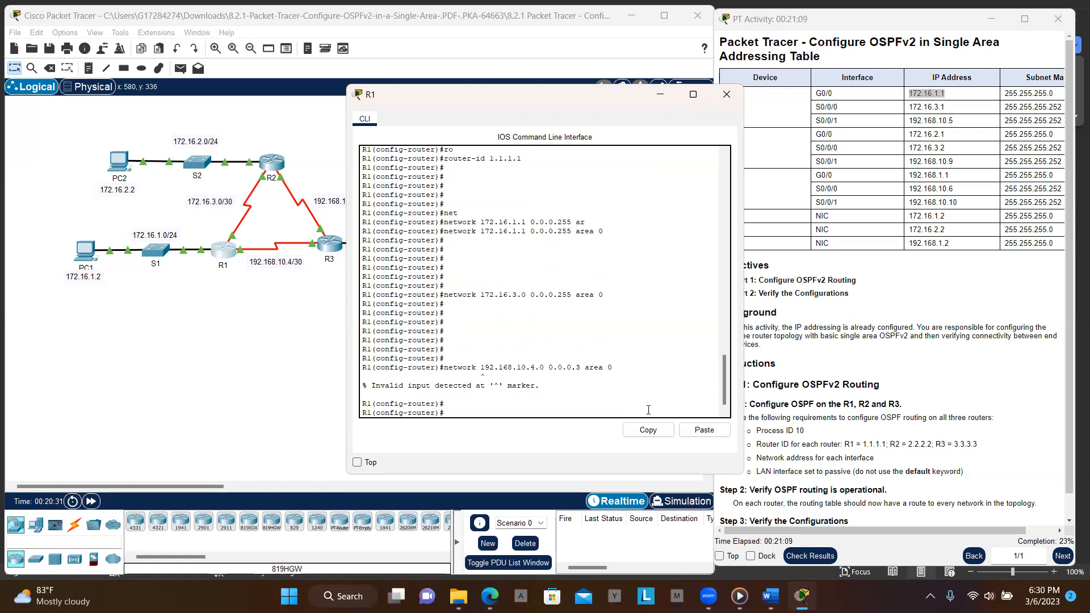
# - Retry correcting the recalled 192.168.10.4 network command several times
pyautogui.press('Up')
pyautogui.press('Delete')
pyautogui.press('Delete')
pyautogui.press('Return')
pyautogui.press('Return')
pyautogui.press('Return')
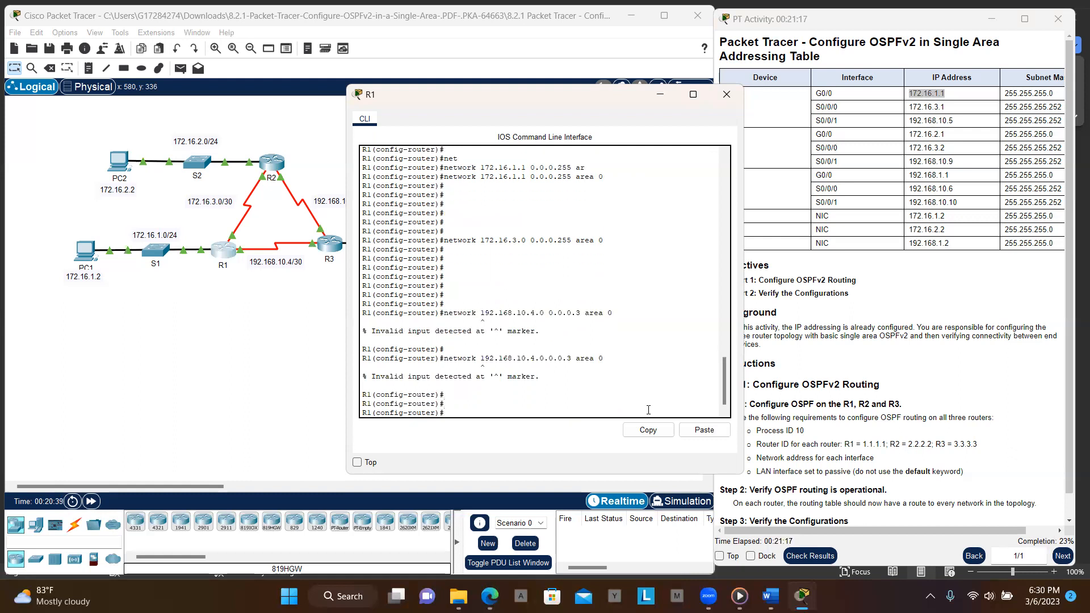
pyautogui.press('Return')
pyautogui.press('Up')
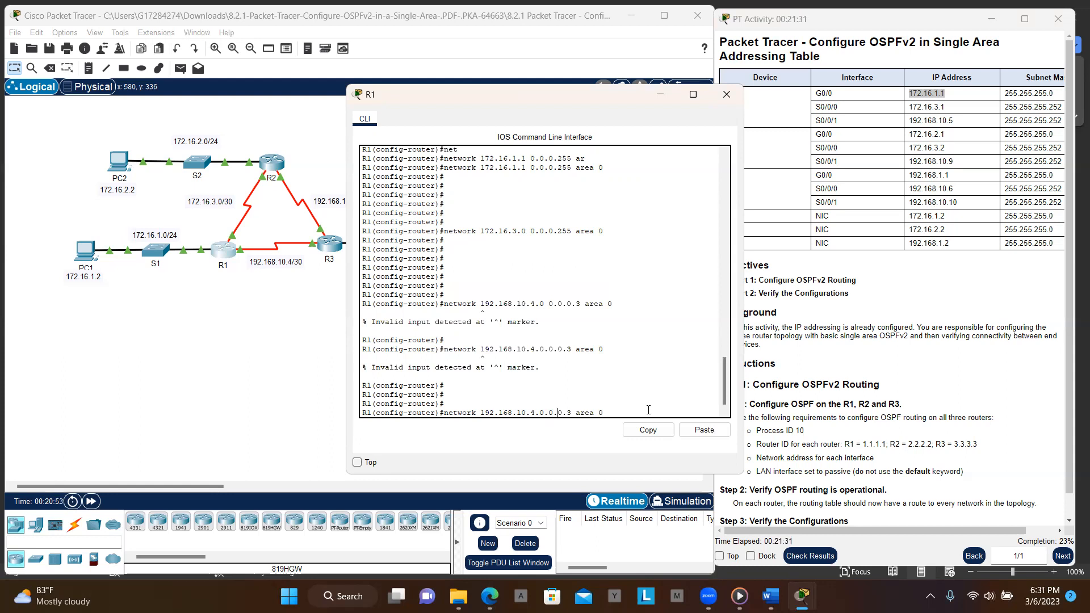
pyautogui.press('BackSpace')
pyautogui.press('BackSpace')
pyautogui.rightClick(649, 410)
pyautogui.click(632, 408)
pyautogui.click(614, 409)
pyautogui.write('.0.')
pyautogui.press('BackSpace')
pyautogui.press('Return')
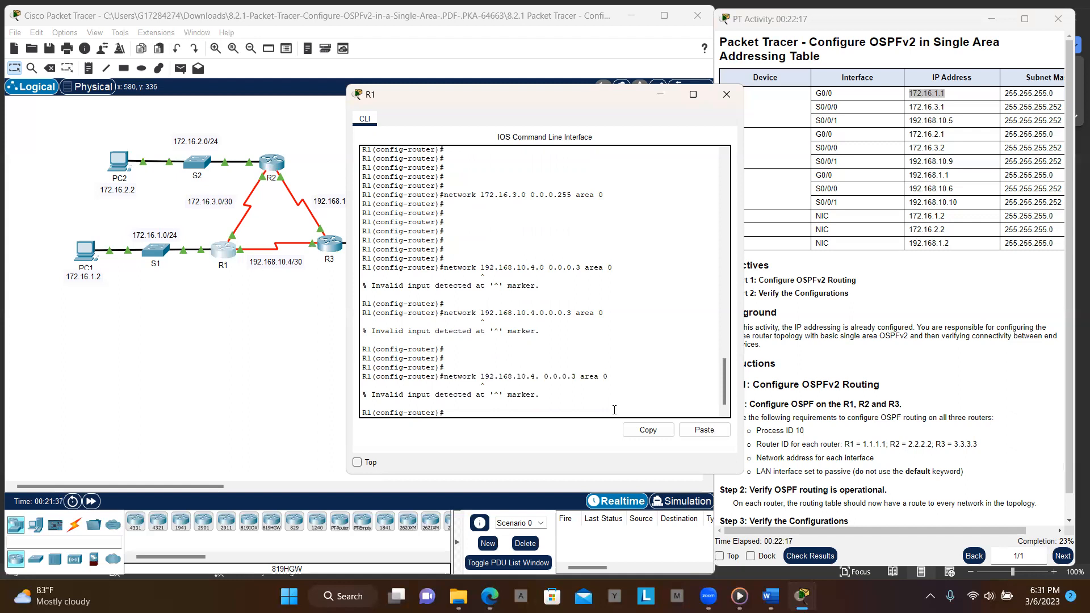
pyautogui.press('Return')
pyautogui.press('Return')
pyautogui.press('Return')
pyautogui.press('Return')
pyautogui.press('Return')
pyautogui.press('Return')
pyautogui.press('Return')
pyautogui.press('Return')
pyautogui.press('Return')
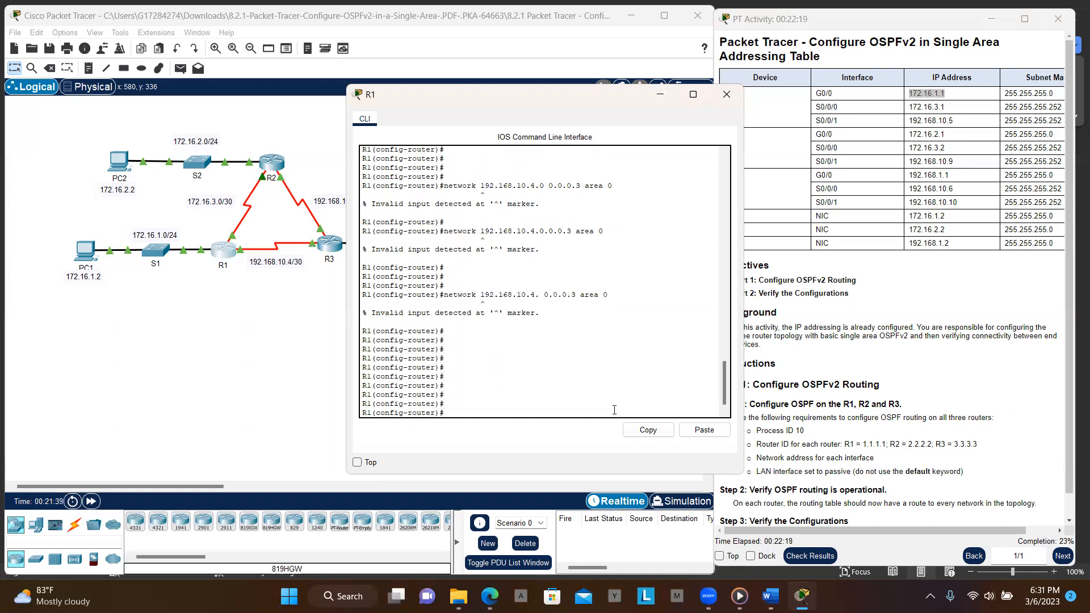
pyautogui.press('Up')
pyautogui.press('Left')
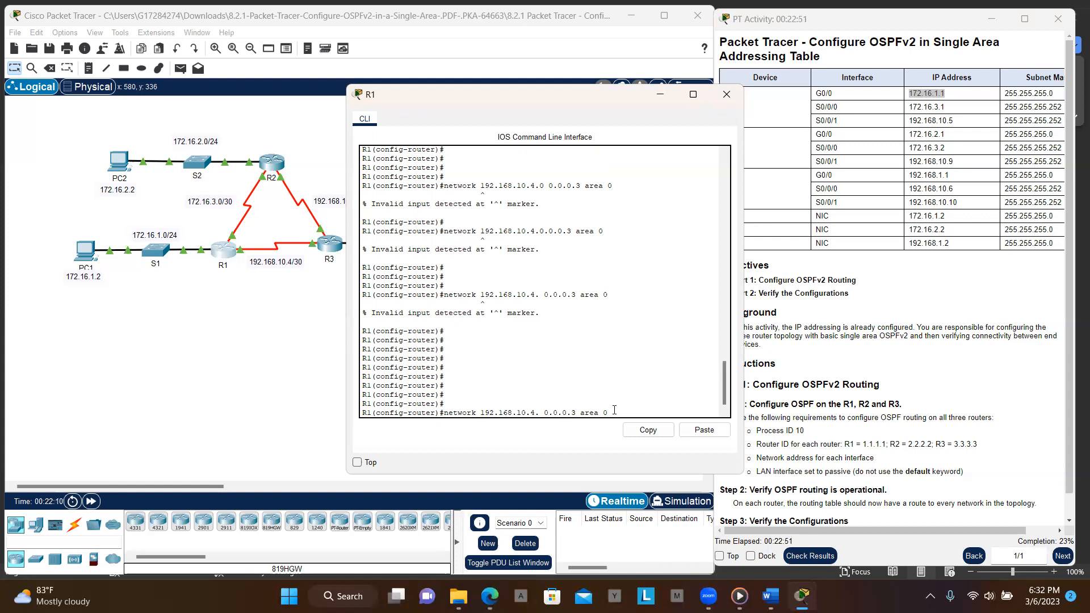
pyautogui.press('Return')
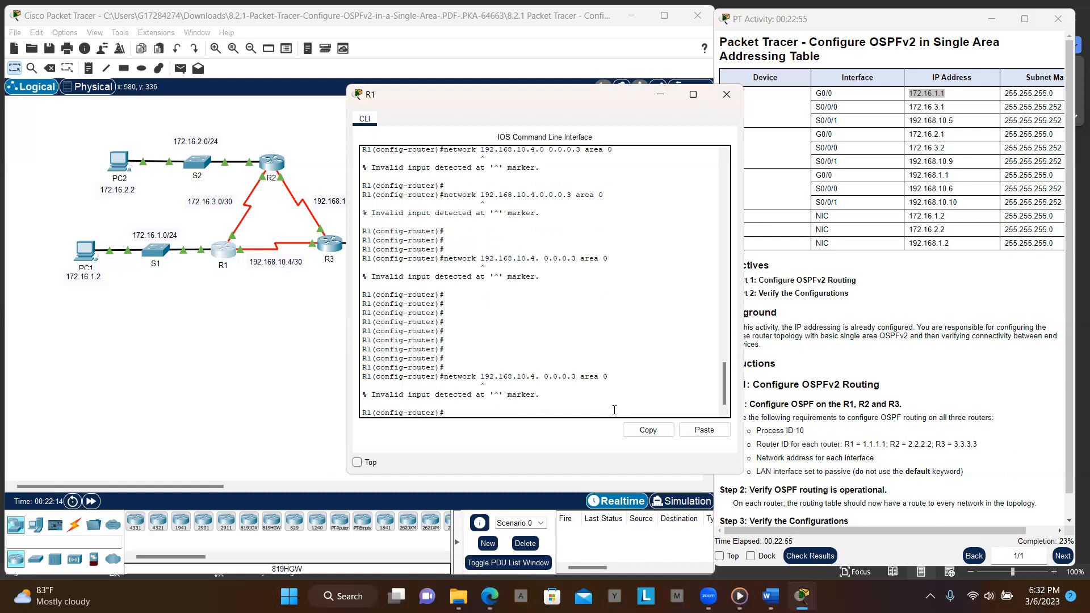
# - Advertise network 192.168.10.4 with wildcard 0.0.0.3 in area 0 on R1
pyautogui.press('Return')
pyautogui.press('Return')
pyautogui.press('Return')
pyautogui.press('Return')
pyautogui.press('Return')
pyautogui.press('Return')
pyautogui.press('Return')
pyautogui.write('ne')
pyautogui.press('Tab')
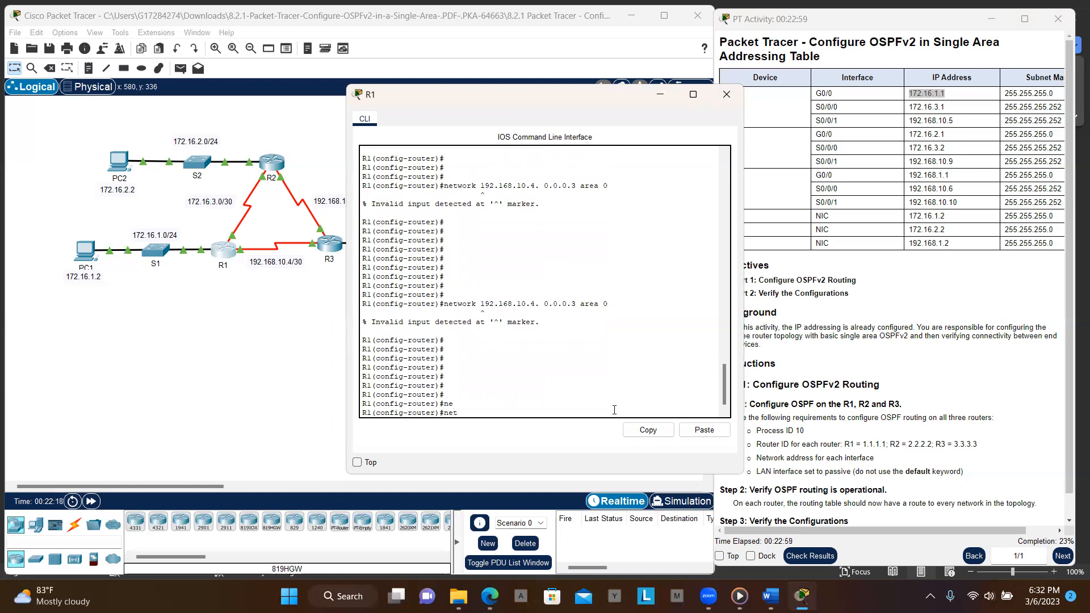
pyautogui.write('t')
pyautogui.press('Tab')
pyautogui.write('192.16')
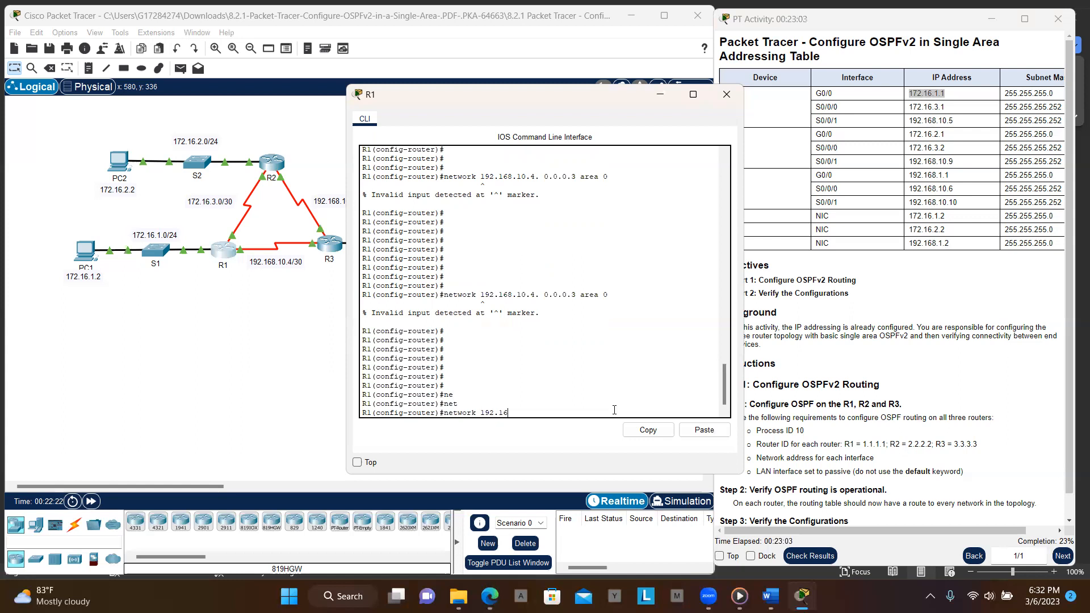
pyautogui.write('8.10.4 0.0.0.3 ar')
pyautogui.press('Tab')
pyautogui.write('0')
pyautogui.press('Return')
pyautogui.press('Return')
pyautogui.press('Return')
pyautogui.press('Return')
pyautogui.press('Return')
pyautogui.press('Return')
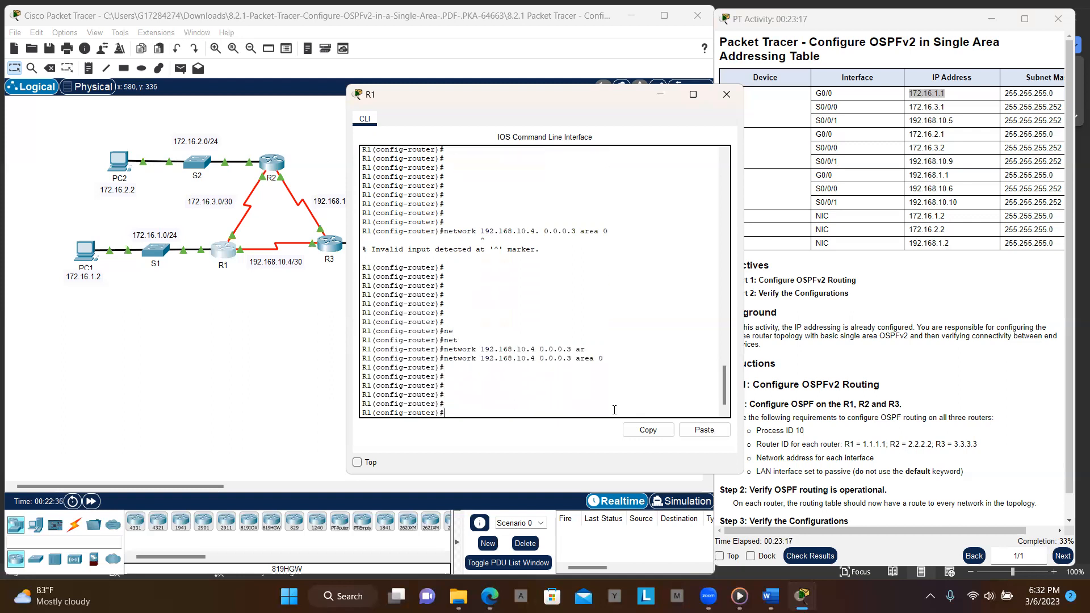
# - Set GigabitEthernet0/0 as a passive interface on R1 and exit configuration mode
pyautogui.write('pa')
pyautogui.press('Tab')
pyautogui.press('Tab')
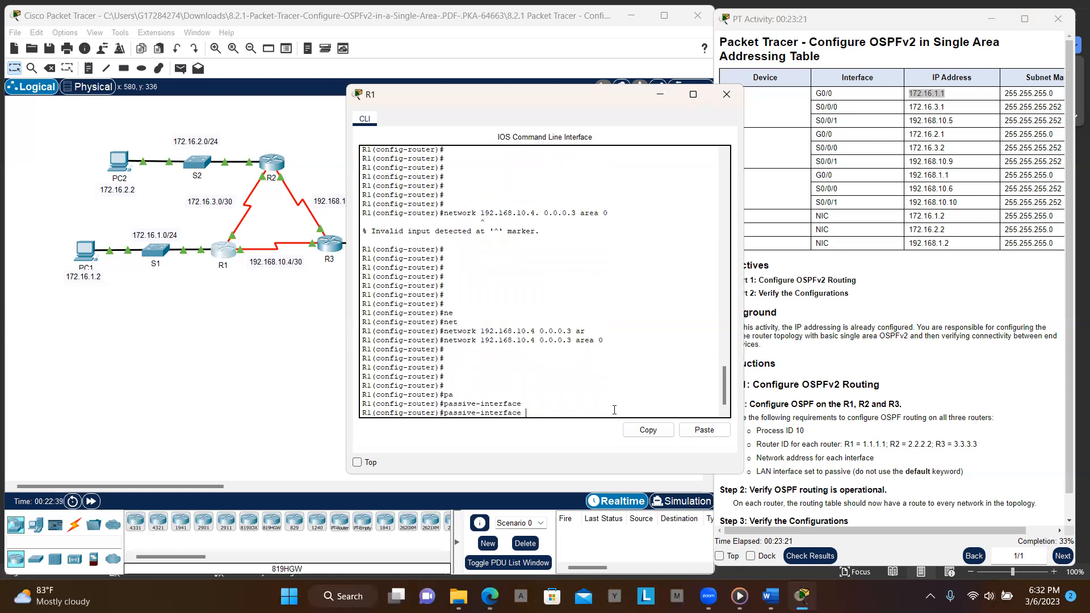
pyautogui.write('gi')
pyautogui.press('Tab')
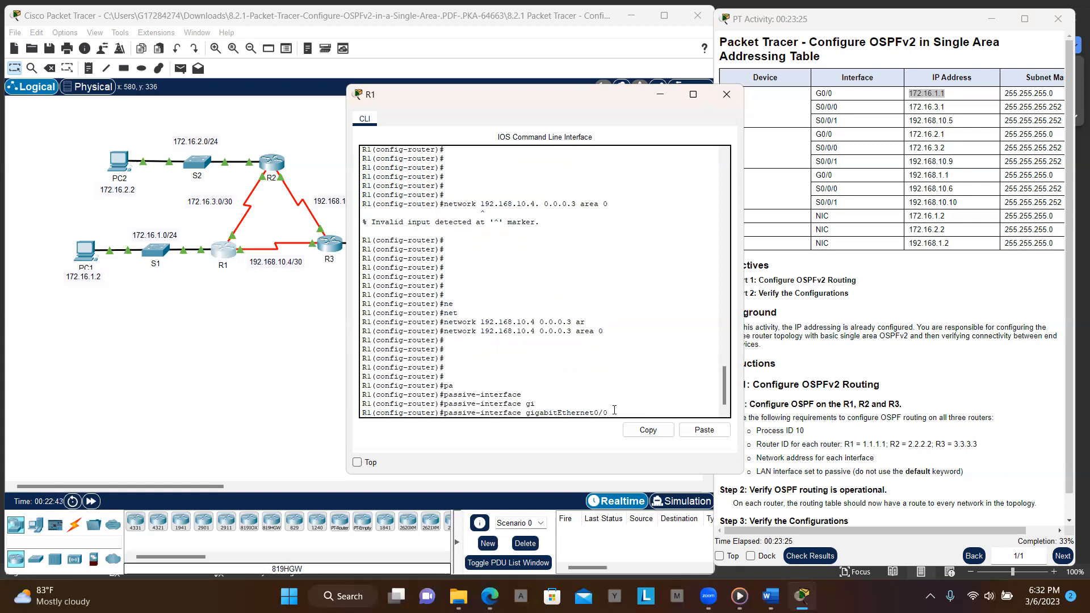
pyautogui.write('0/0')
pyautogui.press('Return')
pyautogui.press('Return')
pyautogui.press('Return')
pyautogui.press('Return')
pyautogui.press('Return')
pyautogui.press('Return')
pyautogui.press('Return')
pyautogui.press('Return')
pyautogui.press('Return')
pyautogui.press('Return')
pyautogui.press('Return')
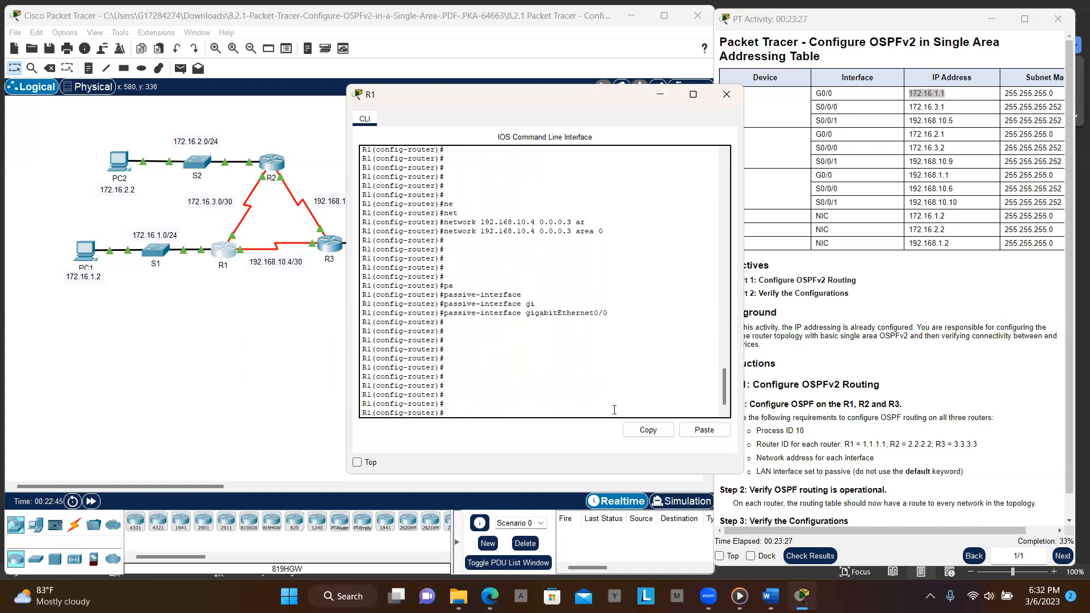
pyautogui.write('end')
pyautogui.press('Return')
pyautogui.press('Return')
pyautogui.press('Return')
pyautogui.press('Return')
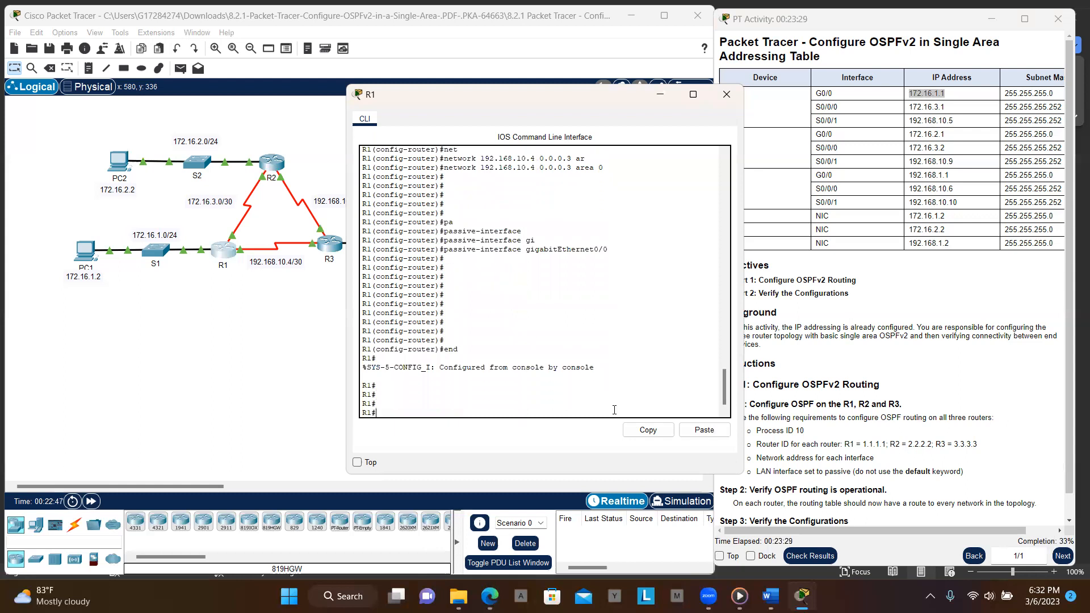
pyautogui.press('Return')
pyautogui.press('Return')
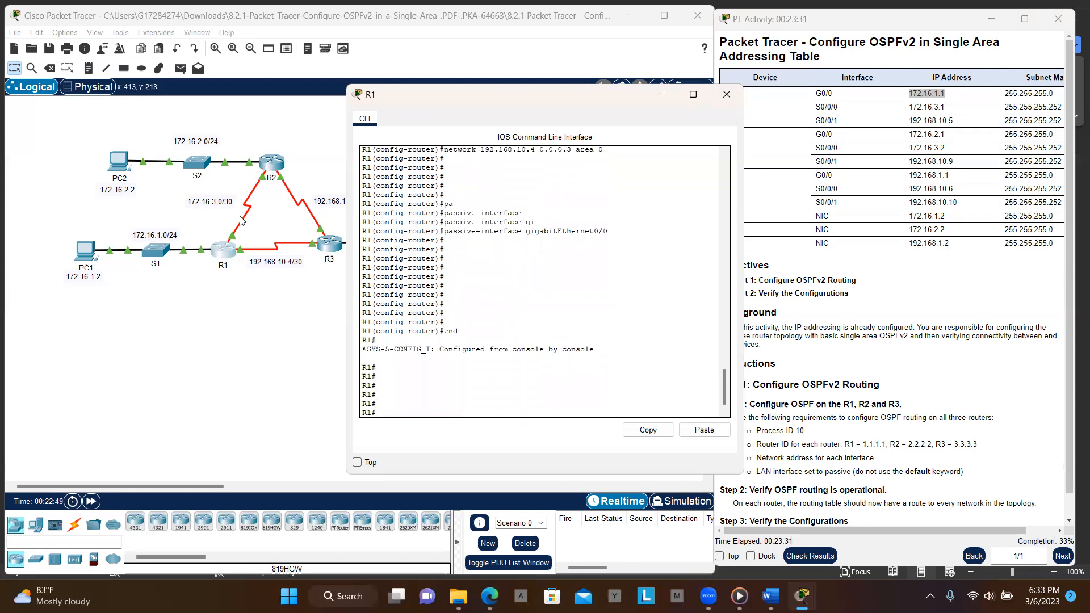
# - Open R2's command line and set its OSPF router ID to 2.2.2.2
pyautogui.click(275, 167)
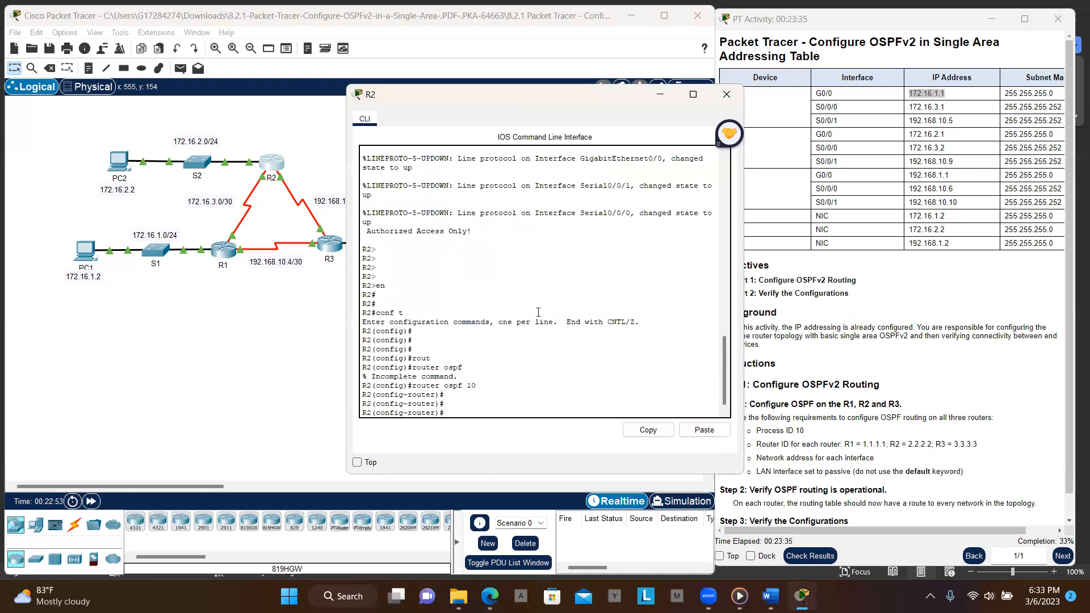
pyautogui.press('Return')
pyautogui.press('Return')
pyautogui.press('Return')
pyautogui.press('Return')
pyautogui.press('Return')
pyautogui.press('Return')
pyautogui.press('Return')
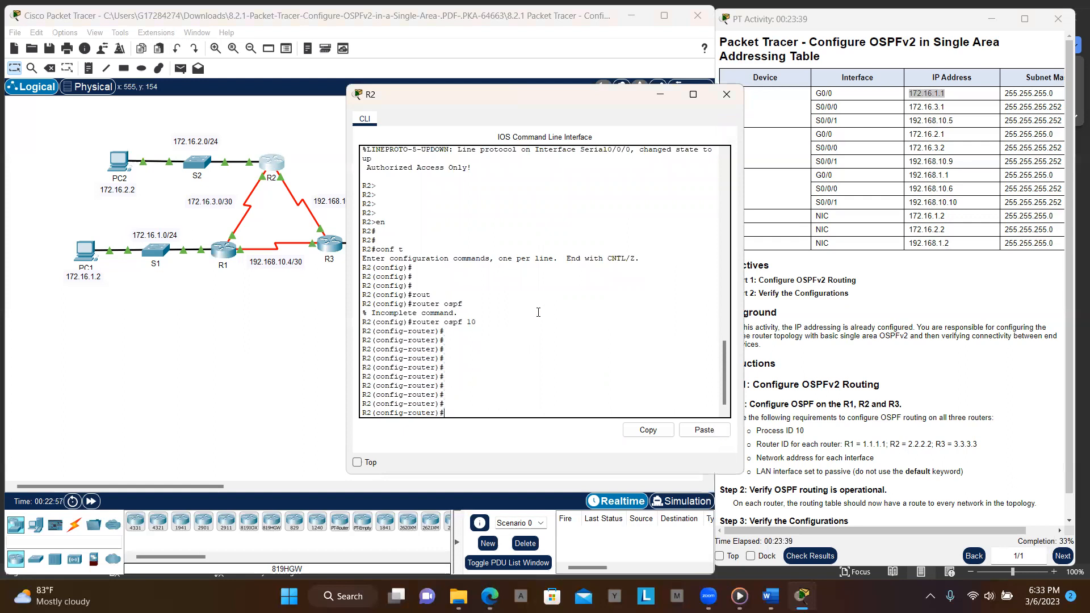
pyautogui.write('rout')
pyautogui.press('Tab')
pyautogui.write('2.2.2.2')
pyautogui.press('Return')
pyautogui.press('Return')
pyautogui.press('Return')
pyautogui.press('Return')
pyautogui.press('Return')
pyautogui.press('Return')
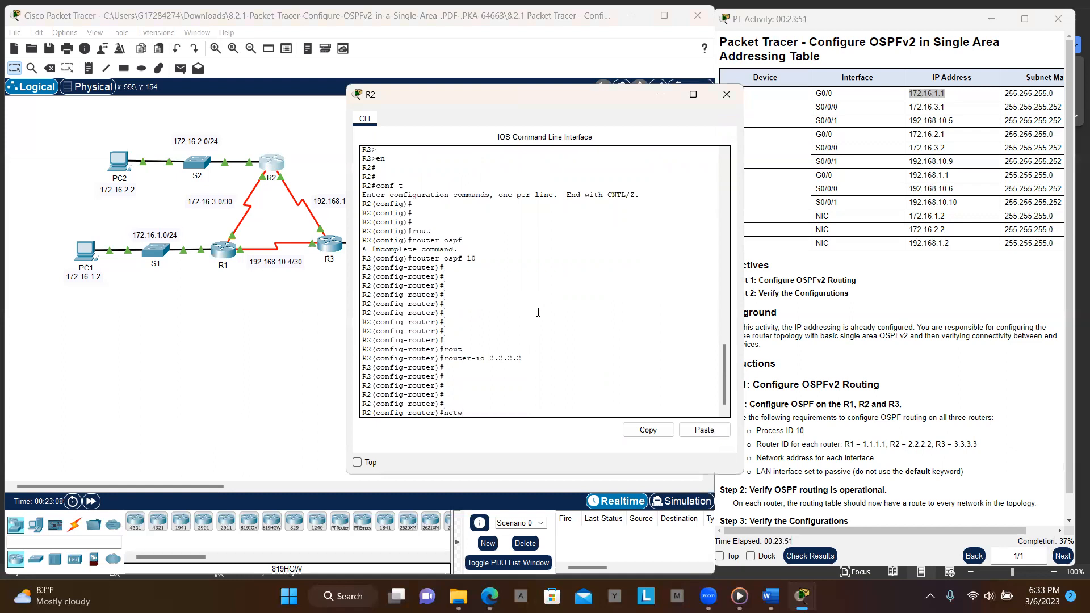
# - Advertise network 172.16.3.0 with wildcard 0.0.0.255 in area 0 on R2
pyautogui.write('netw')
pyautogui.press('Tab')
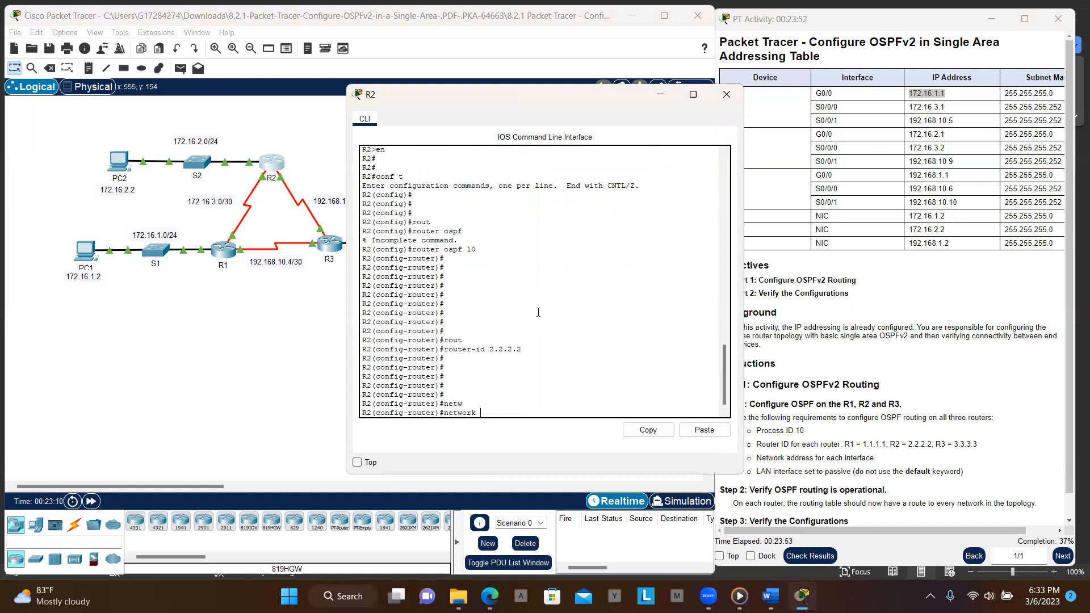
pyautogui.write('172.16.3.0 0.0.0.255 ar')
pyautogui.press('Tab')
pyautogui.write('o')
pyautogui.press('BackSpace')
pyautogui.write('0')
pyautogui.press('Return')
pyautogui.press('Return')
pyautogui.press('Return')
pyautogui.press('Return')
pyautogui.press('Return')
pyautogui.press('Return')
pyautogui.press('Up')
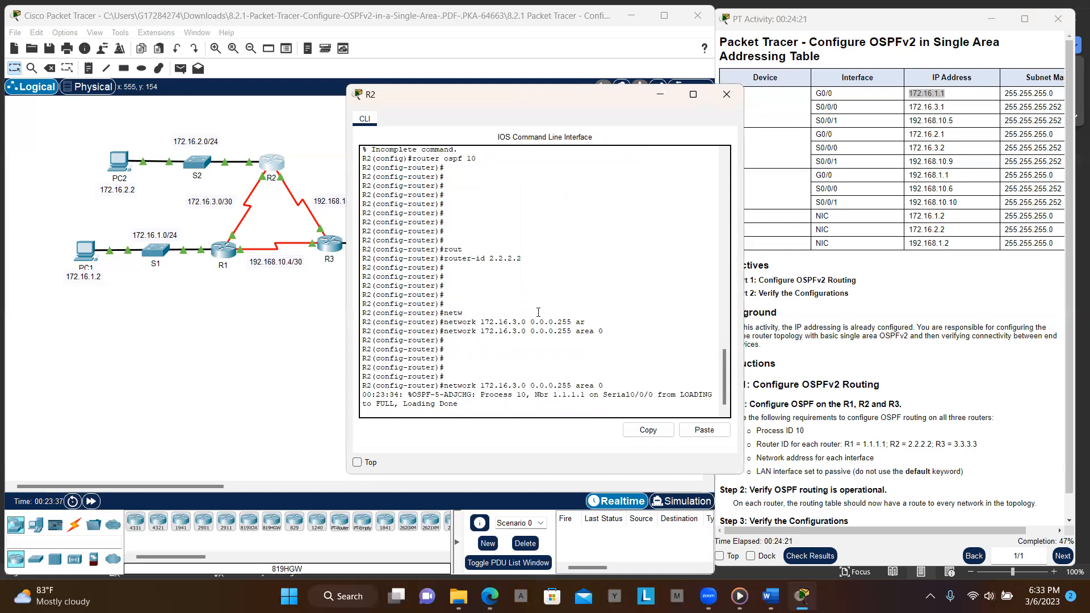
pyautogui.press('Return')
pyautogui.press('Return')
pyautogui.press('Return')
pyautogui.press('Return')
pyautogui.press('Return')
# - Advertise network 172.16.1.0 with wildcard 0.0.0.255 in area 0 by editing the recalled network command
pyautogui.press('Up')
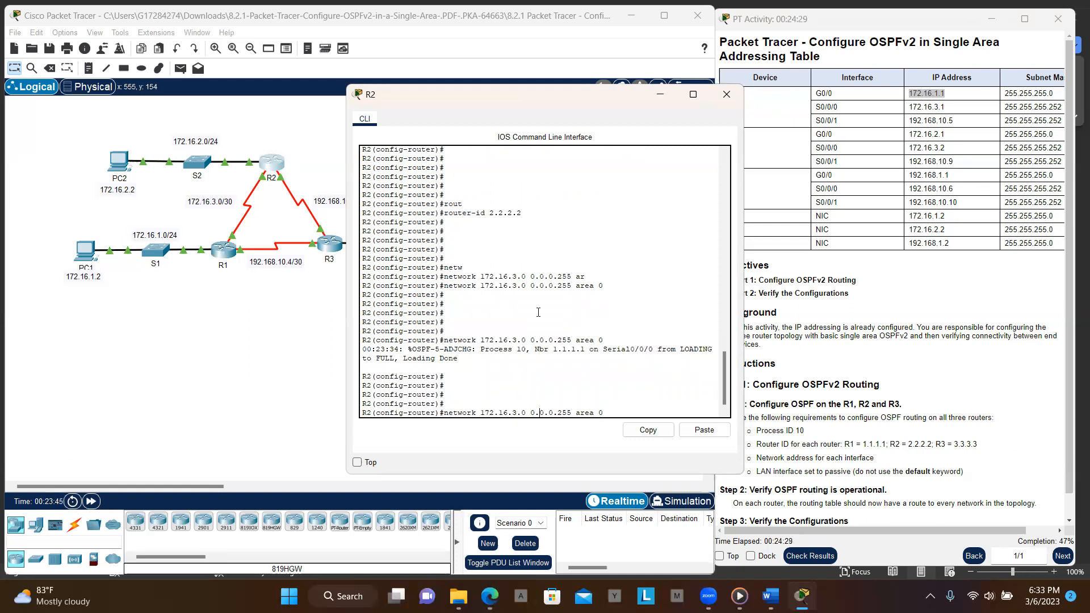
pyautogui.press('Left')
pyautogui.press('Left')
pyautogui.press('Left')
pyautogui.press('Left')
pyautogui.press('Left')
pyautogui.press('Left')
pyautogui.press('Left')
pyautogui.press('Left')
pyautogui.press('Left')
pyautogui.press('Left')
pyautogui.press('Left')
pyautogui.press('Left')
pyautogui.press('Left')
pyautogui.press('Left')
pyautogui.press('Left')
pyautogui.press('Left')
pyautogui.press('Left')
pyautogui.press('Left')
pyautogui.press('Left')
pyautogui.press('BackSpace')
pyautogui.write('1')
pyautogui.press('Return')
pyautogui.press('Return')
pyautogui.press('Return')
pyautogui.press('Return')
# - Advertise network 172.16.3.0 with wildcard 0.0.0.3 in area 0 by editing a recalled network command
pyautogui.press('Up')
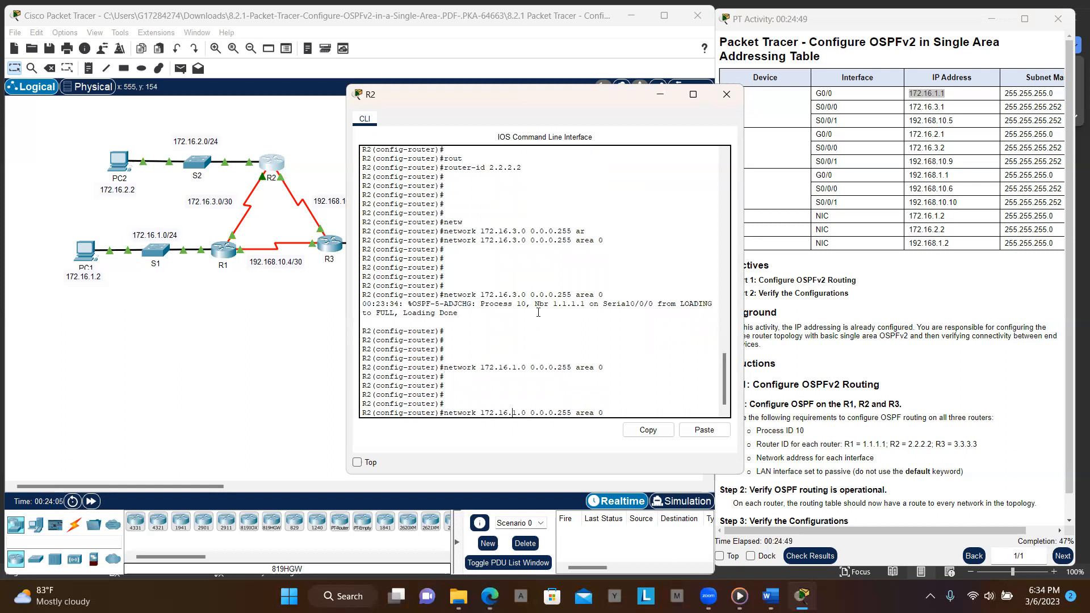
pyautogui.press('Up')
pyautogui.press('BackSpace')
pyautogui.press('BackSpace')
pyautogui.press('BackSpace')
pyautogui.write('3')
pyautogui.press('Return')
pyautogui.press('Return')
pyautogui.press('Return')
pyautogui.press('Return')
pyautogui.press('Return')
pyautogui.press('Return')
pyautogui.press('Return')
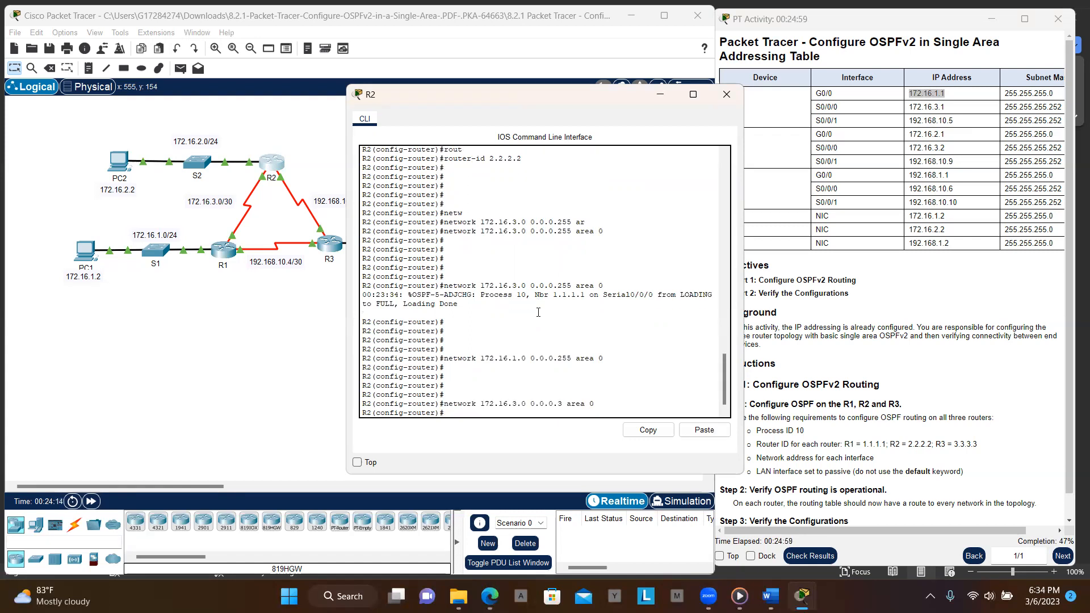
# - Advertise network 192.168.10.4 with wildcard 0.0.0.3 in area 0 on R2 by editing the recalled command
pyautogui.press('Up')
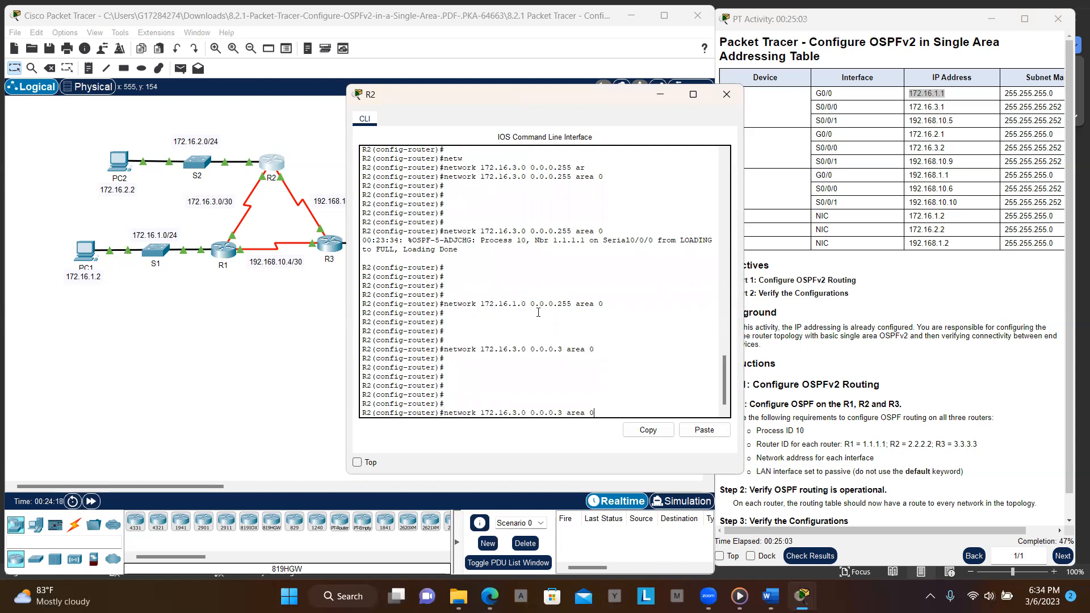
pyautogui.press('Left')
pyautogui.press('BackSpace')
pyautogui.press('BackSpace')
pyautogui.press('BackSpace')
pyautogui.press('BackSpace')
pyautogui.press('BackSpace')
pyautogui.press('BackSpace')
pyautogui.press('BackSpace')
pyautogui.press('BackSpace')
pyautogui.press('BackSpace')
pyautogui.press('BackSpace')
pyautogui.write('192.168.10.4')
pyautogui.press('Right')
pyautogui.press('Right')
pyautogui.press('Right')
pyautogui.press('Return')
pyautogui.press('Return')
pyautogui.press('Return')
pyautogui.press('Return')
pyautogui.press('Return')
pyautogui.press('Return')
pyautogui.press('Return')
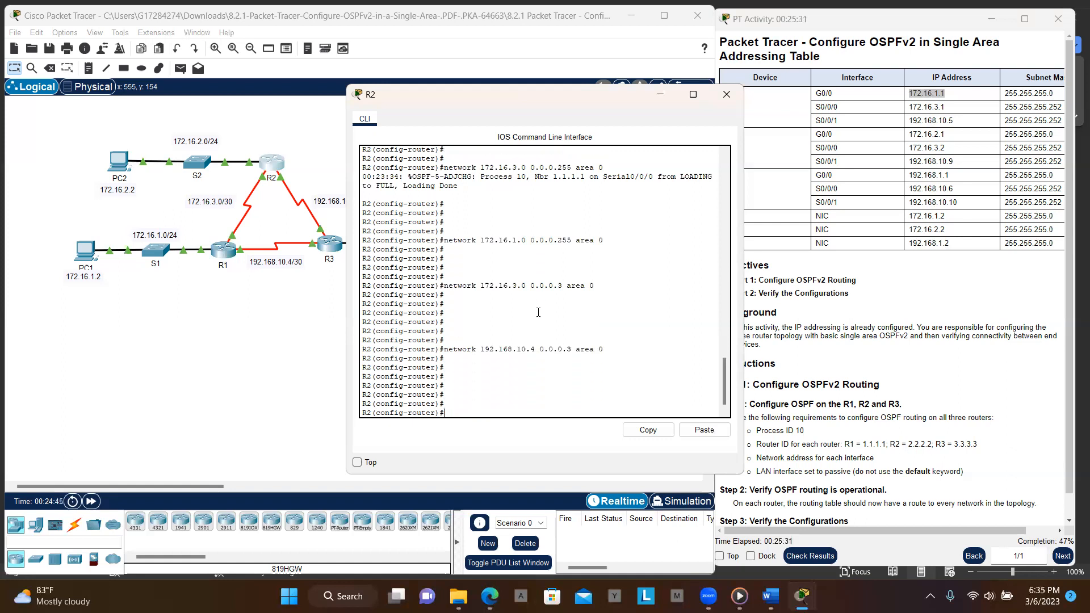
# - Set GigabitEthernet 0/0 as a passive interface on R2 and exit configuration mode
pyautogui.write('pas')
pyautogui.press('Tab')
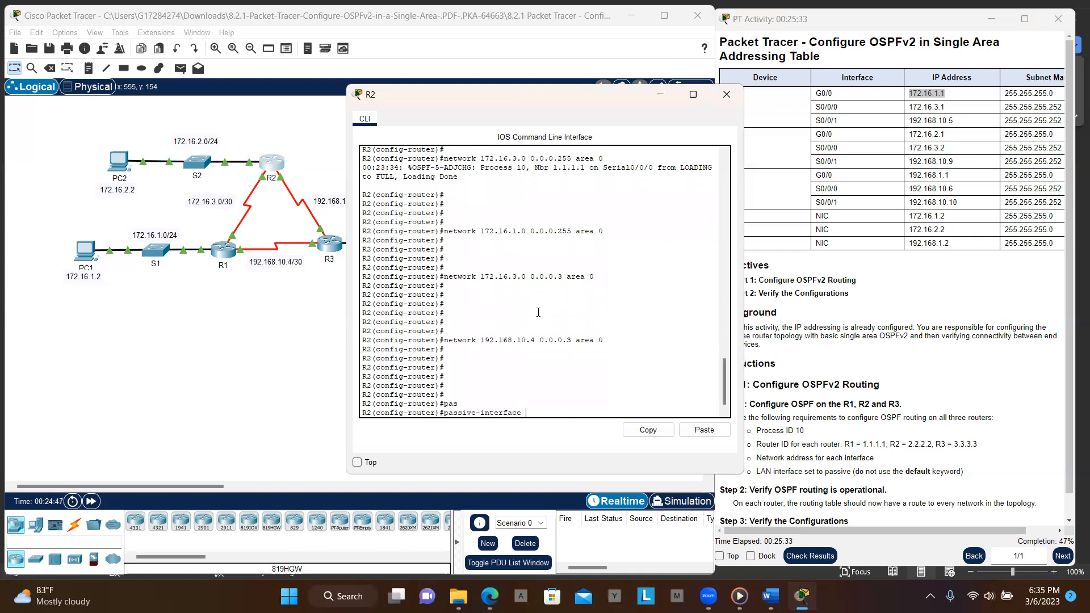
pyautogui.write('gi')
pyautogui.press('Tab')
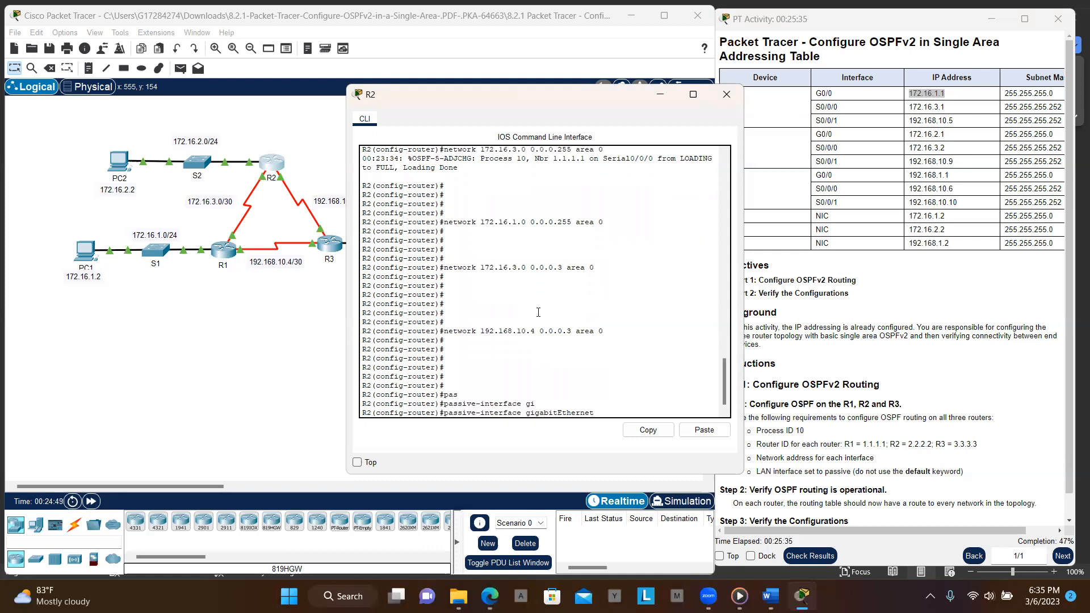
pyautogui.write('0/0')
pyautogui.press('Return')
pyautogui.press('Return')
pyautogui.press('Return')
pyautogui.press('Return')
pyautogui.press('Return')
pyautogui.press('Return')
pyautogui.write('end')
pyautogui.press('Return')
pyautogui.press('Return')
pyautogui.press('Return')
pyautogui.press('Return')
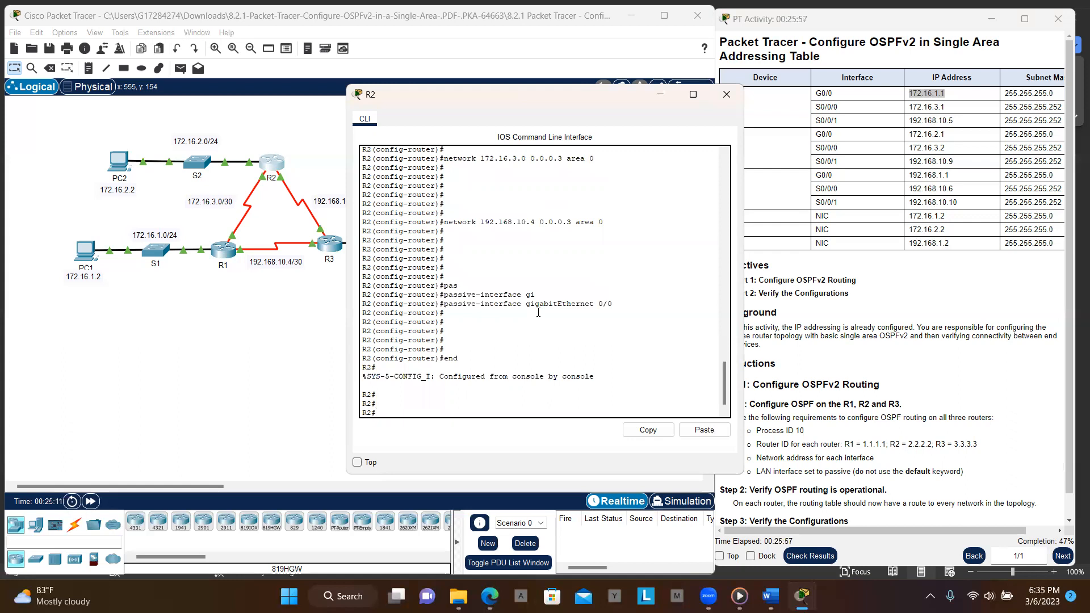
# - Re-enter global configuration mode on R2
pyautogui.write('en')
pyautogui.press('BackSpace')
pyautogui.press('BackSpace')
pyautogui.write('cong')
pyautogui.press('BackSpace')
pyautogui.write('f t')
pyautogui.press('Return')
pyautogui.press('Return')
# - Try to advertise network 192.168.10.8 with wildcard 0.0.0.3 in area 0 from global configuration mode
pyautogui.write('end')
pyautogui.press('Up')
pyautogui.press('Up')
pyautogui.press('Up')
pyautogui.press('Up')
pyautogui.press('Up')
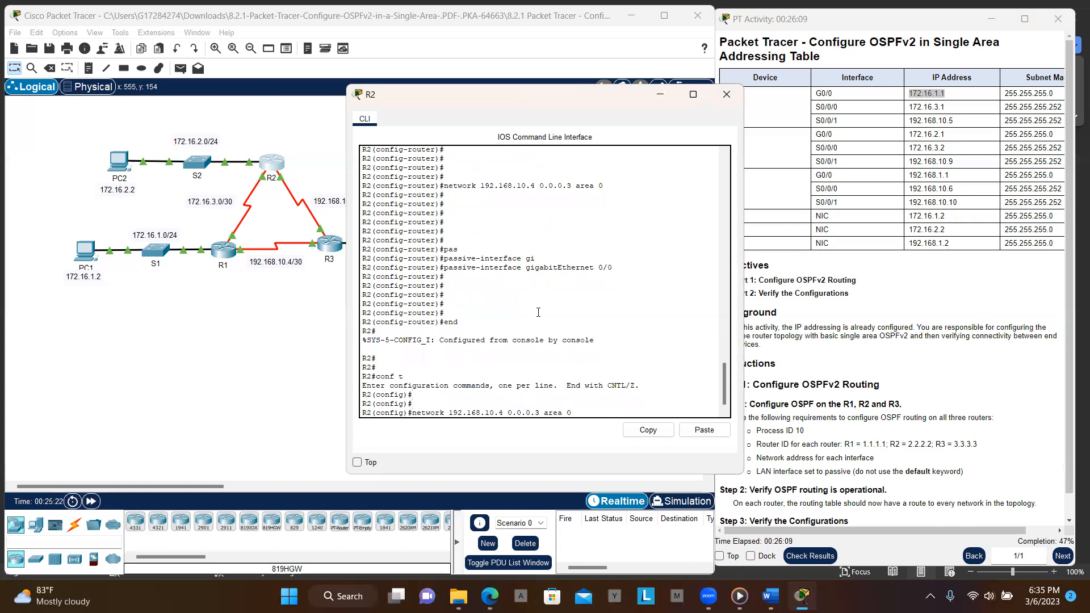
pyautogui.press('Up')
pyautogui.press('Up')
pyautogui.press('Left')
pyautogui.press('Left')
pyautogui.press('Left')
pyautogui.press('Left')
pyautogui.press('Left')
pyautogui.press('Left')
pyautogui.press('Left')
pyautogui.press('Left')
pyautogui.press('BackSpace')
pyautogui.write('8')
pyautogui.press('Return')
pyautogui.press('Return')
pyautogui.press('Return')
pyautogui.press('Return')
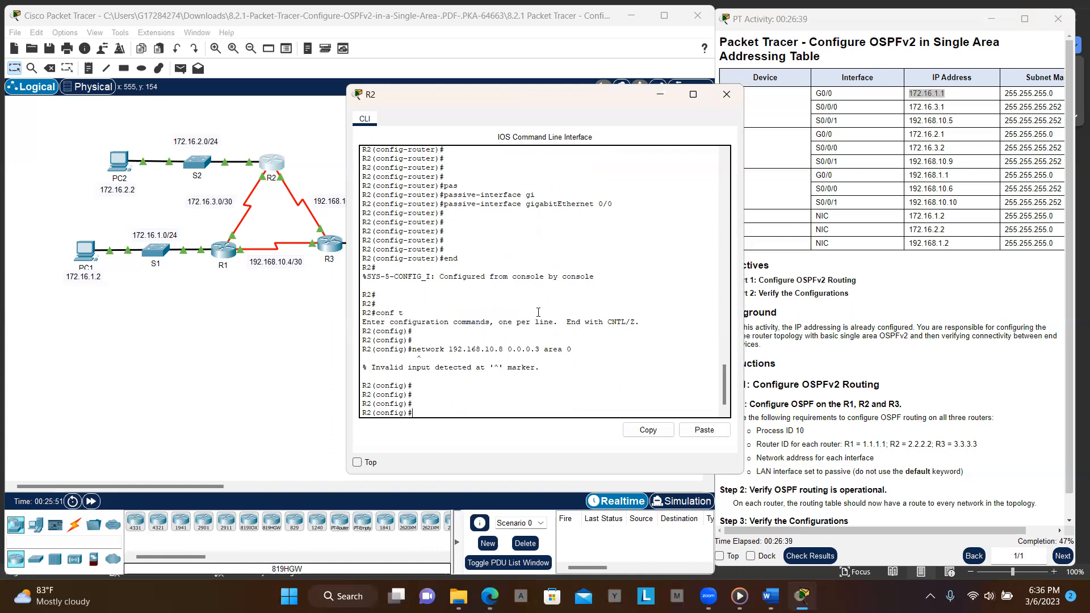
# - Re-enter OSPF process 10 on R2 and set its router ID to 2.2.2.2
pyautogui.press('Up')
pyautogui.press('Up')
pyautogui.press('Up')
pyautogui.press('Up')
pyautogui.press('Up')
pyautogui.press('BackSpace')
pyautogui.press('BackSpace')
pyautogui.press('BackSpace')
pyautogui.press('BackSpace')
pyautogui.press('BackSpace')
pyautogui.press('BackSpace')
pyautogui.press('BackSpace')
pyautogui.press('BackSpace')
pyautogui.press('BackSpace')
pyautogui.press('BackSpace')
pyautogui.press('BackSpace')
pyautogui.press('BackSpace')
pyautogui.press('BackSpace')
pyautogui.press('BackSpace')
pyautogui.press('BackSpace')
pyautogui.press('BackSpace')
pyautogui.press('BackSpace')
pyautogui.press('BackSpace')
pyautogui.press('BackSpace')
pyautogui.press('BackSpace')
pyautogui.write('rout')
pyautogui.press('Tab')
pyautogui.press('BackSpace')
pyautogui.press('BackSpace')
pyautogui.press('BackSpace')
pyautogui.press('BackSpace')
pyautogui.press('BackSpace')
pyautogui.press('BackSpace')
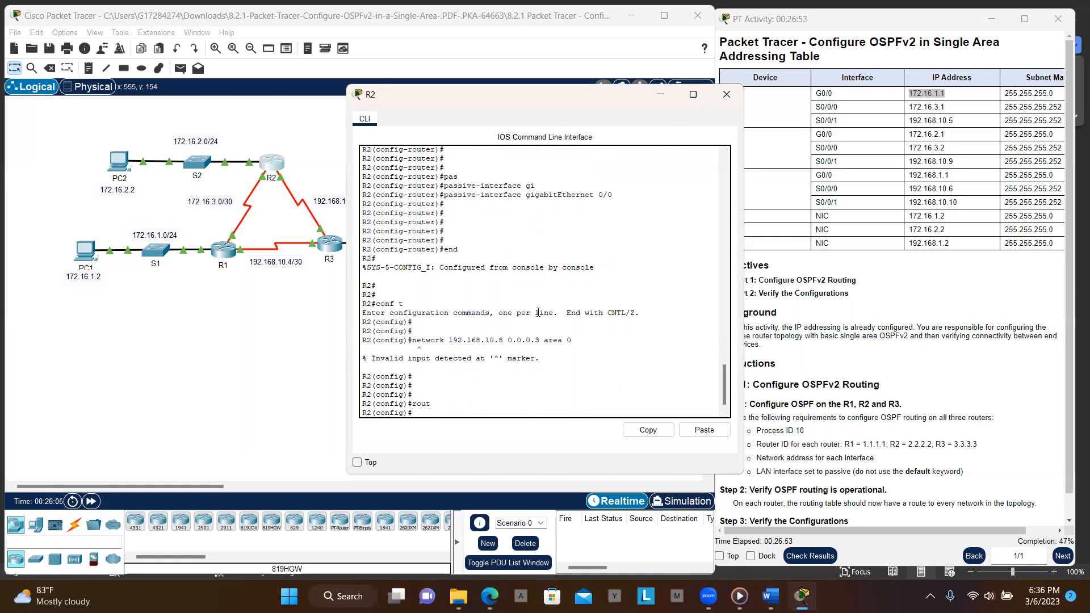
pyautogui.write('rout')
pyautogui.press('Tab')
pyautogui.write('os')
pyautogui.press('Tab')
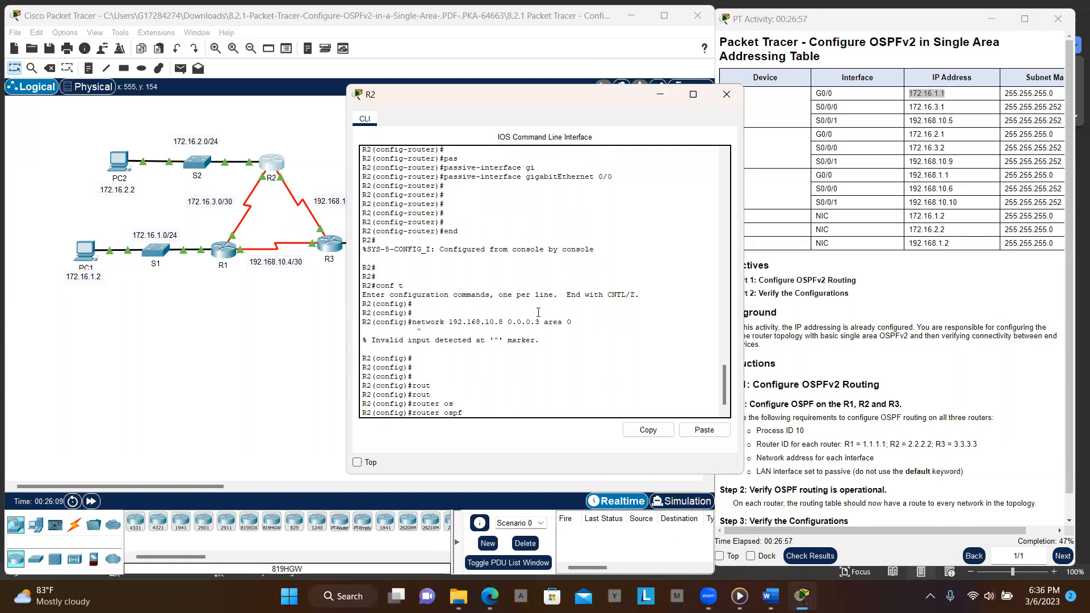
pyautogui.write('10')
pyautogui.press('Return')
pyautogui.press('Return')
pyautogui.press('Return')
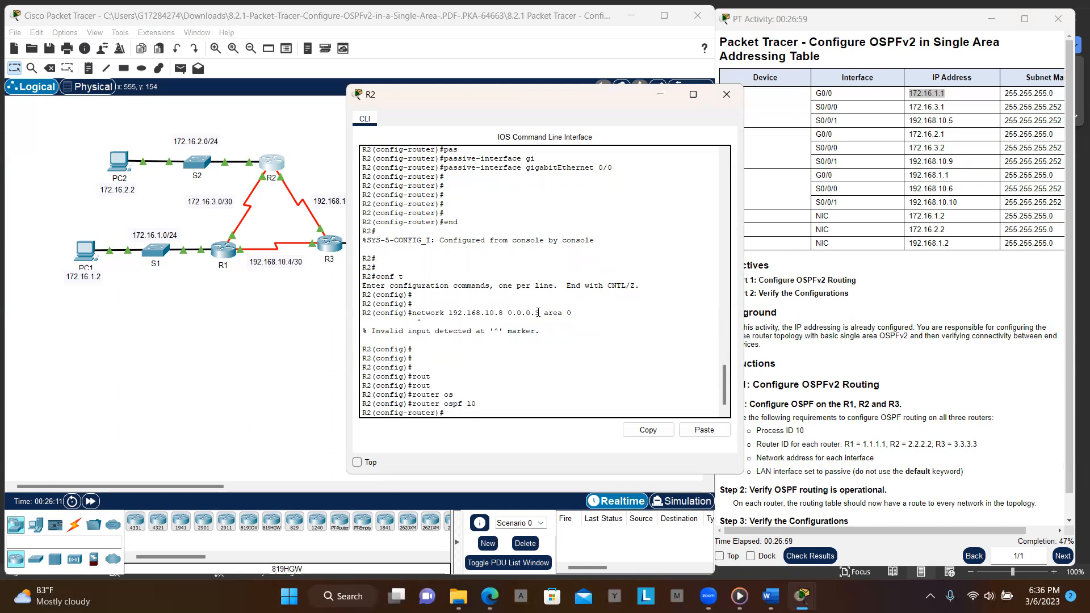
pyautogui.write('rou')
pyautogui.press('Tab')
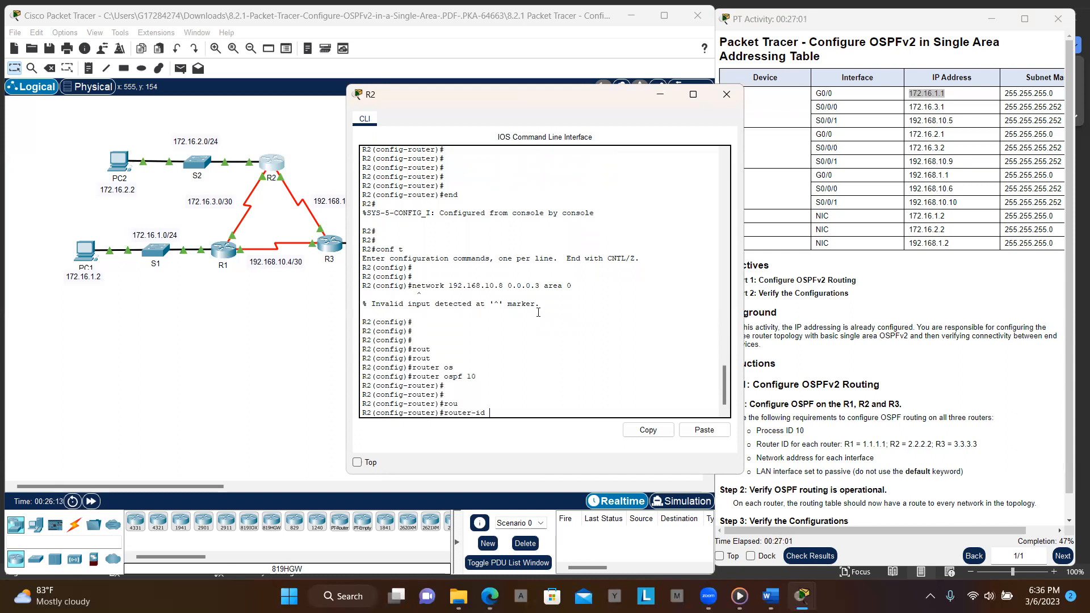
pyautogui.write('2.2.2.2')
pyautogui.press('Return')
pyautogui.press('Return')
pyautogui.press('Return')
pyautogui.press('Return')
# - Advertise network 192.168.10.8 with wildcard 0.0.0.3 in area 0 on R2 and exit configuration mode
pyautogui.press('Up')
pyautogui.press('Up')
pyautogui.press('Up')
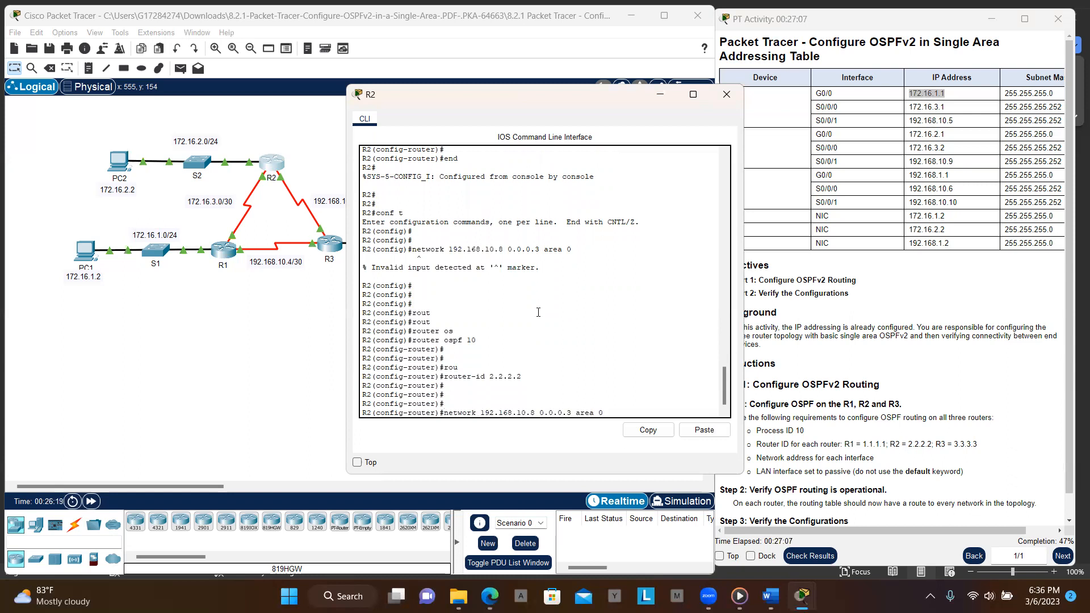
pyautogui.press('Return')
pyautogui.press('Return')
pyautogui.press('Return')
pyautogui.press('Return')
pyautogui.press('Return')
pyautogui.write('end')
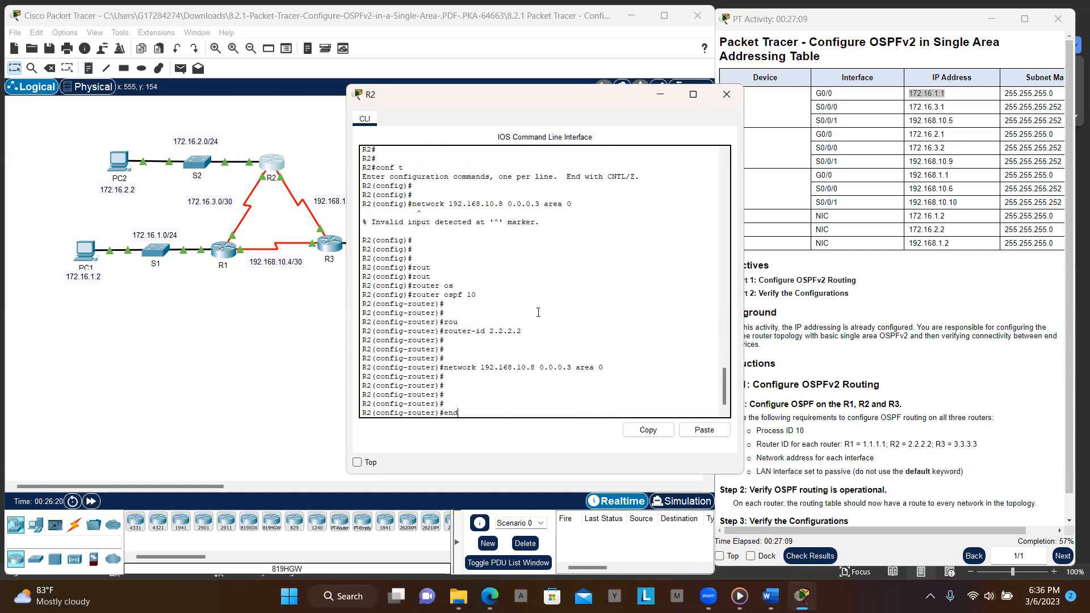
pyautogui.press('Return')
pyautogui.press('Return')
pyautogui.press('Return')
pyautogui.press('Return')
pyautogui.press('Return')
pyautogui.press('Return')
pyautogui.press('Return')
pyautogui.press('Return')
pyautogui.press('Return')
pyautogui.press('Return')
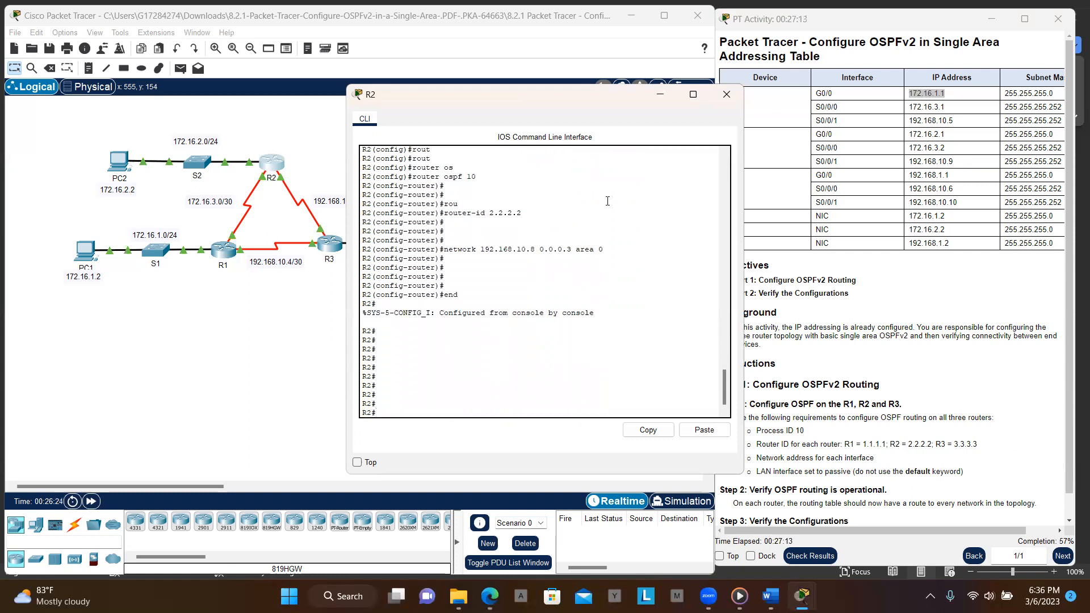
# - Close R2's command line, open R3's command line and enter privileged EXEC mode
pyautogui.click(416, 117)
pyautogui.click(336, 247)
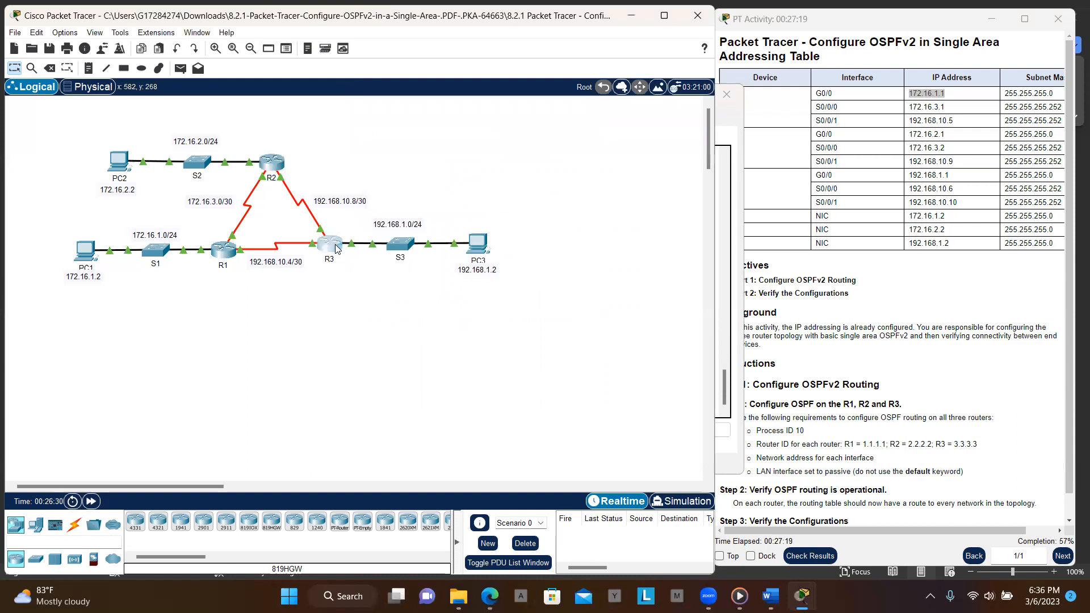
pyautogui.click(336, 247)
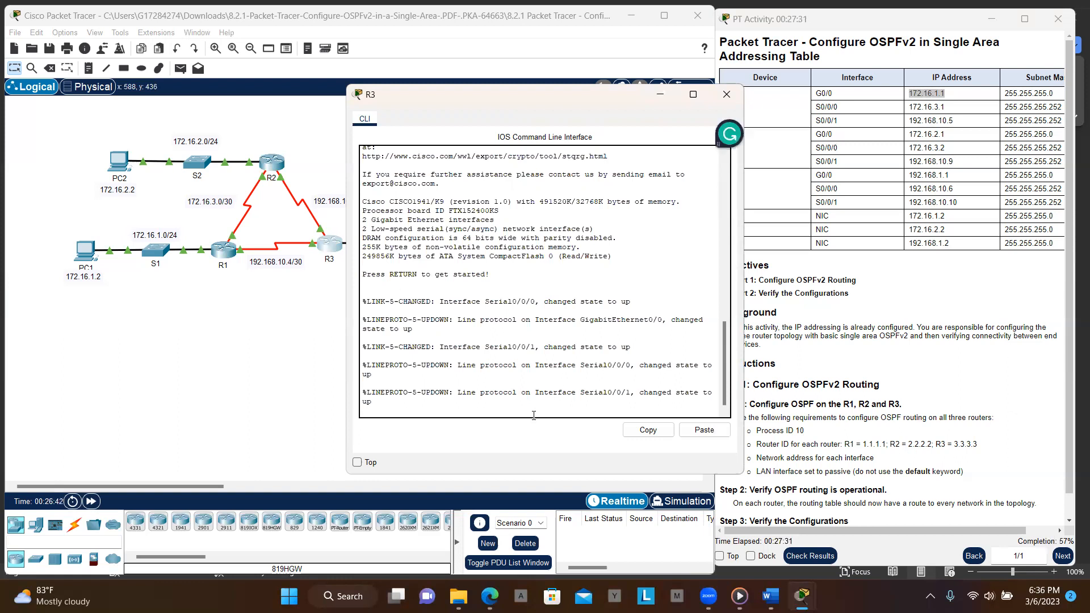
pyautogui.press('Return')
pyautogui.press('Return')
pyautogui.press('Return')
pyautogui.press('Return')
pyautogui.press('Return')
pyautogui.press('Return')
pyautogui.write('en')
# - Enter global configuration mode on R3 and start OSPF process 10
pyautogui.press('Return')
pyautogui.press('Return')
pyautogui.press('Return')
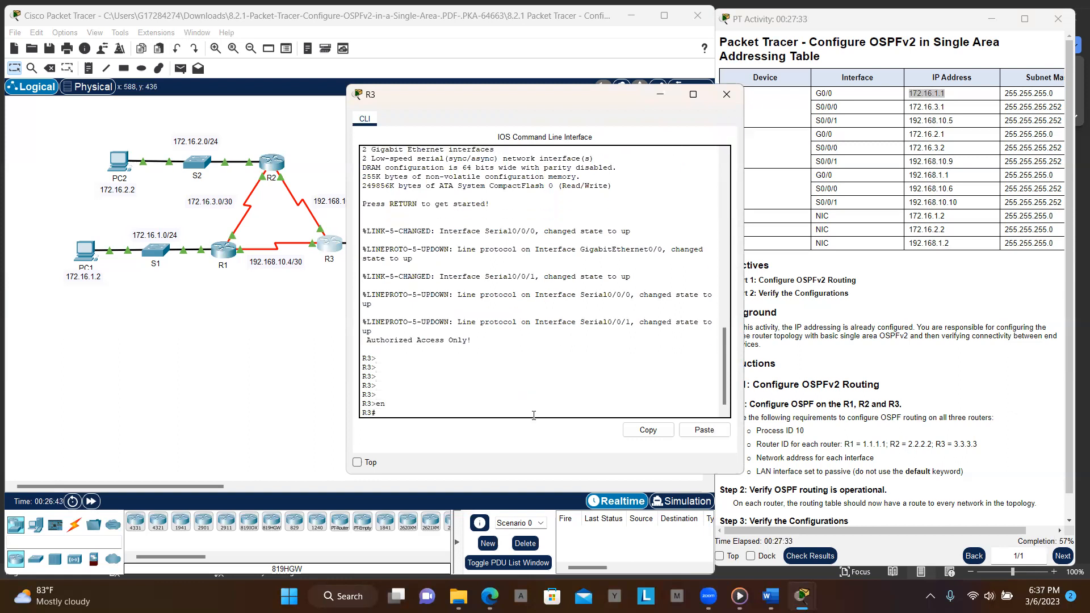
pyautogui.write('conf t')
pyautogui.press('Return')
pyautogui.press('Return')
pyautogui.press('Return')
pyautogui.press('Return')
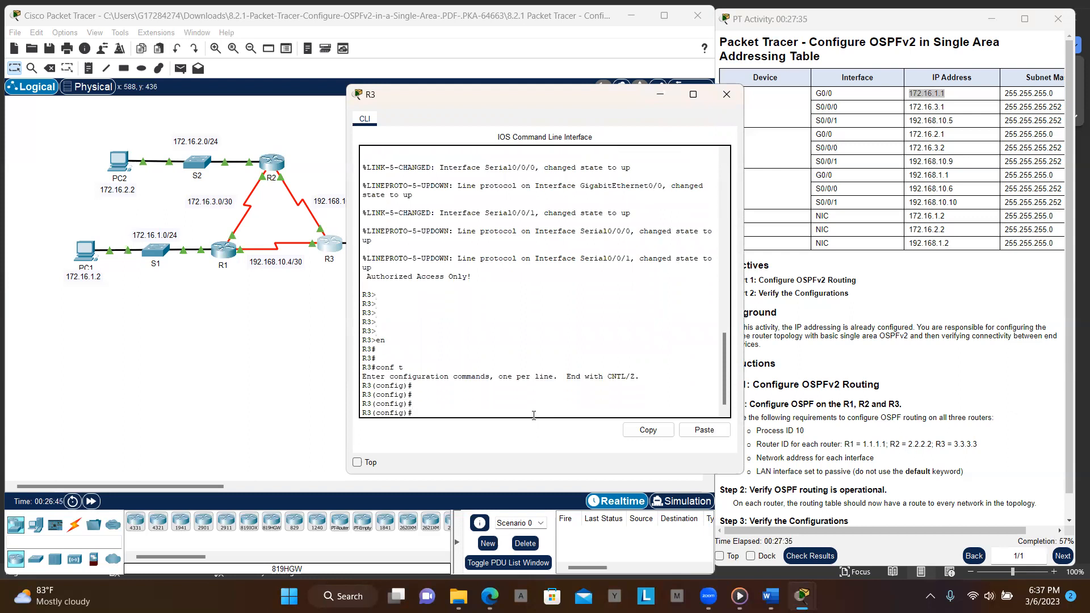
pyautogui.write('route')
pyautogui.press('Tab')
pyautogui.write('r os')
pyautogui.press('Tab')
pyautogui.write('pf ')
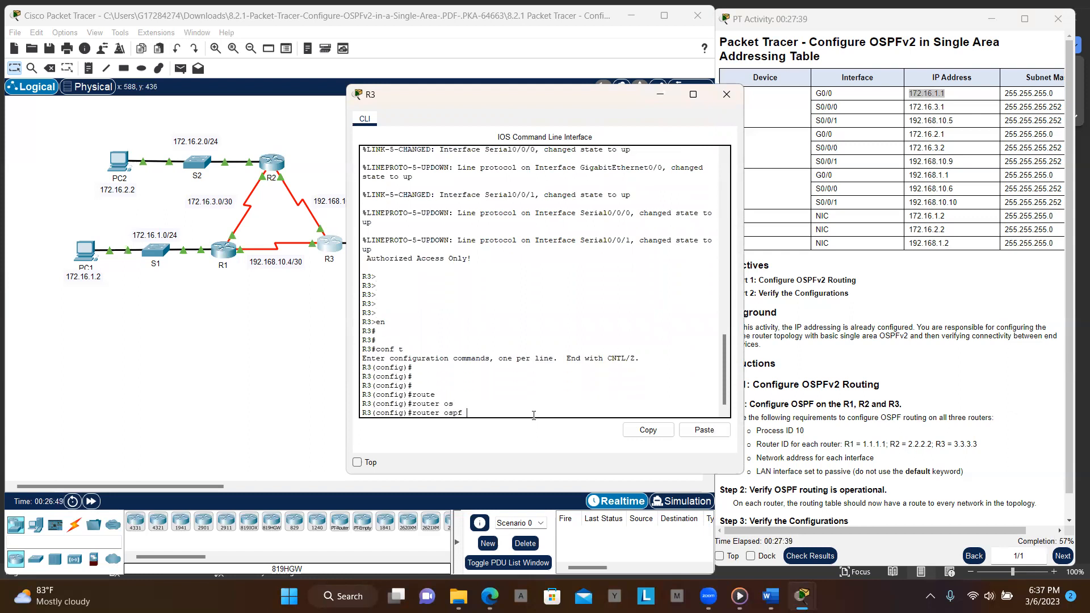
pyautogui.write('10')
pyautogui.press('Return')
pyautogui.press('Return')
pyautogui.press('Return')
# - Set R3's OSPF router ID to 3.3.3.3
pyautogui.write('rout')
pyautogui.press('Tab')
pyautogui.write('3.3.3.3')
pyautogui.press('Return')
pyautogui.press('Return')
pyautogui.press('Return')
pyautogui.press('Return')
pyautogui.press('Return')
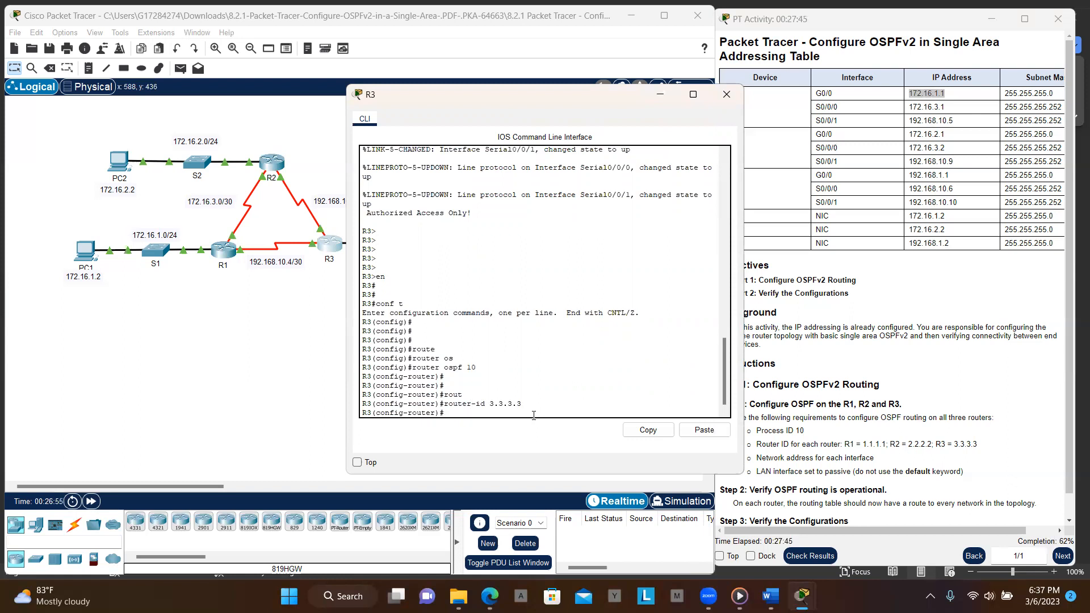
# - Check R3's addresses in the addressing table and advertise network 192.186.1.0 with wildcard 0.0.0.255 in area 0
pyautogui.write('net')
pyautogui.press('Tab')
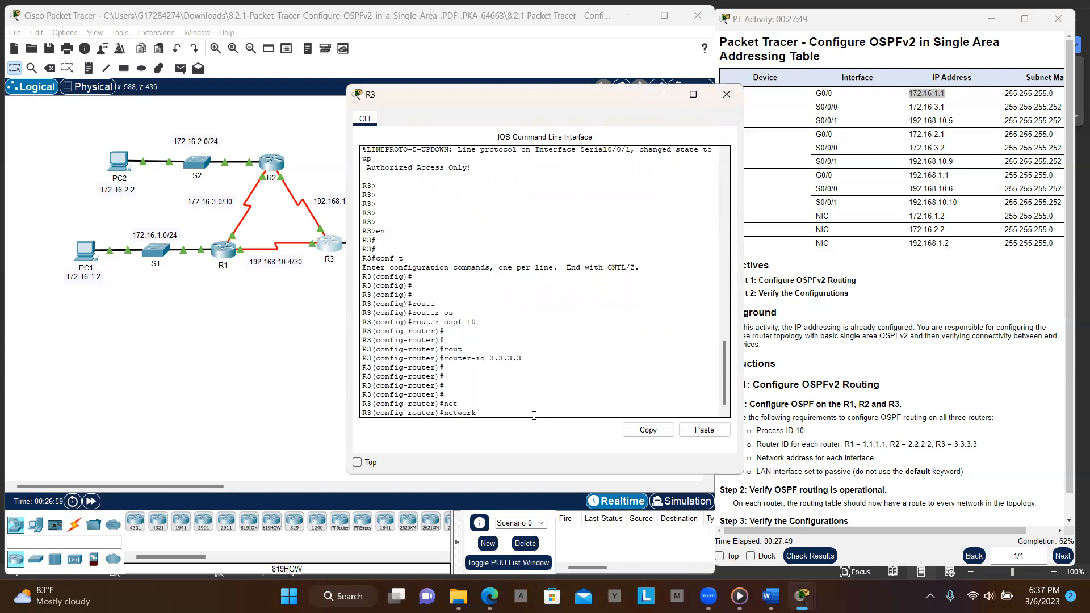
pyautogui.write('192')
pyautogui.click(401, 122)
pyautogui.moveTo(409, 103); pyautogui.dragTo(401, 314)
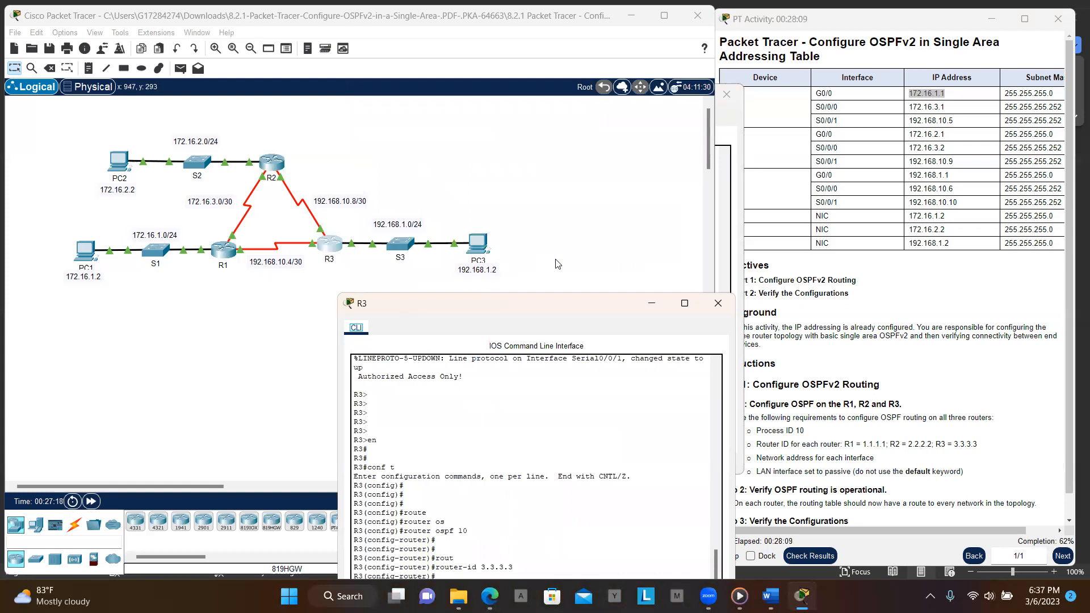
pyautogui.click(887, 269)
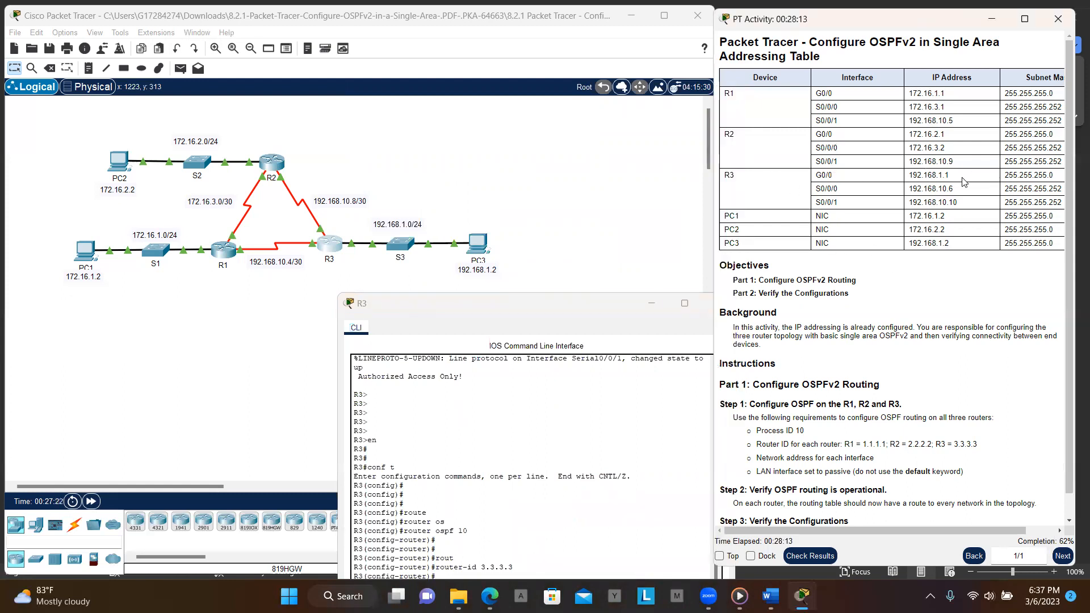
pyautogui.moveTo(1002, 188); pyautogui.dragTo(1059, 193)
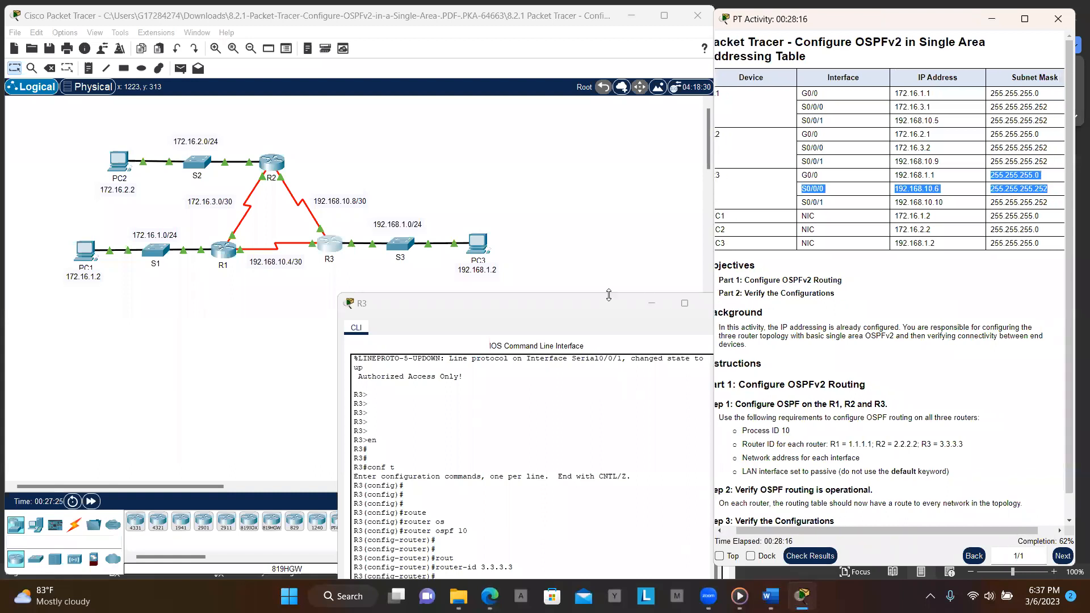
pyautogui.click(579, 296)
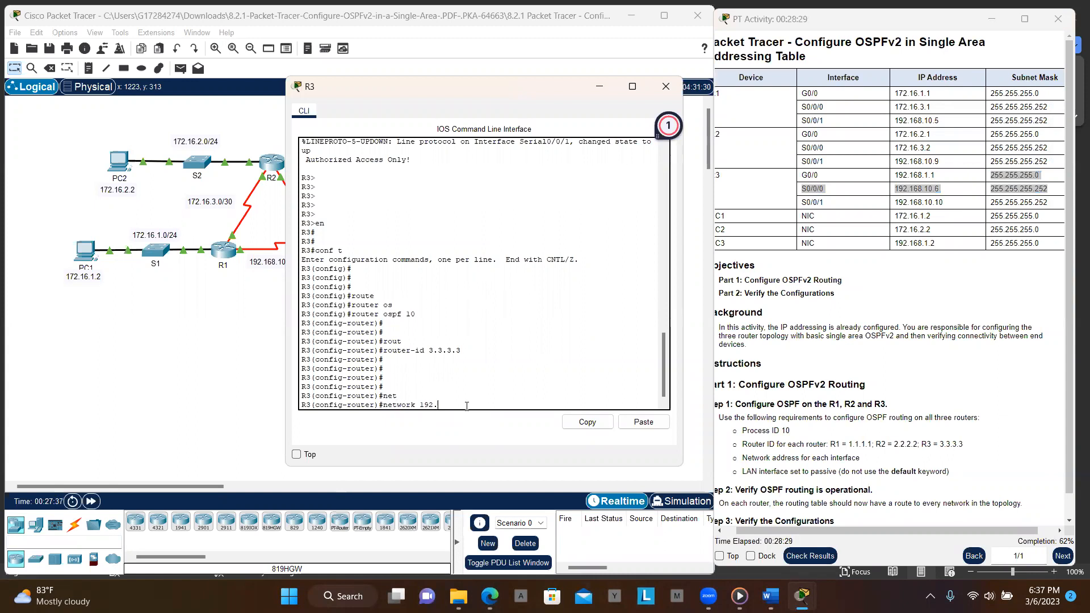
pyautogui.write('186.1.0 0.0.0.255 a')
pyautogui.press('Tab')
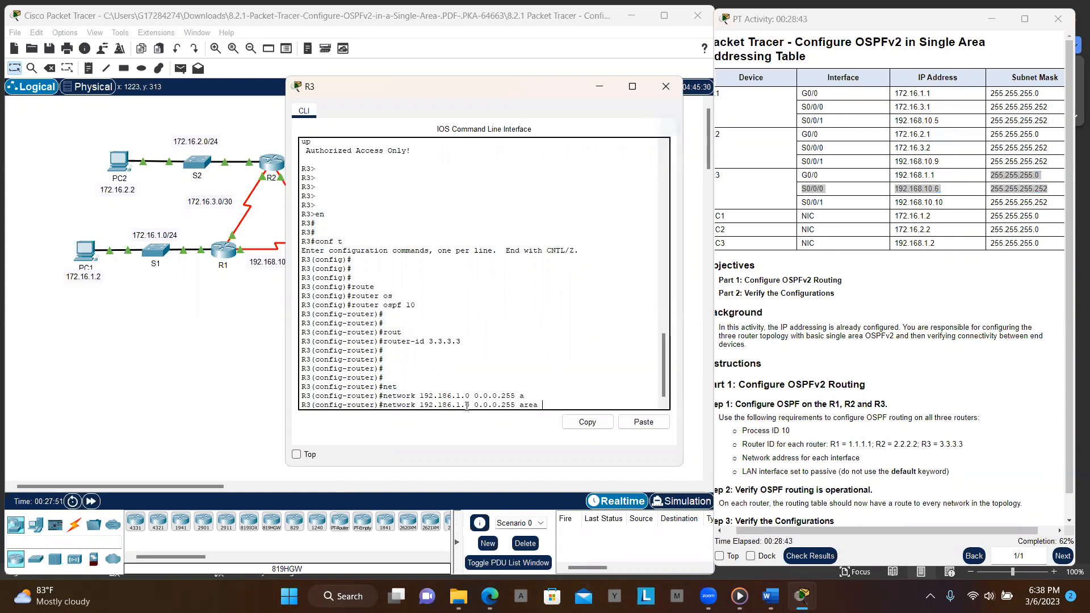
pyautogui.write('0')
pyautogui.press('Return')
pyautogui.press('Return')
pyautogui.press('Return')
pyautogui.press('Return')
pyautogui.press('Return')
pyautogui.press('Return')
pyautogui.press('Return')
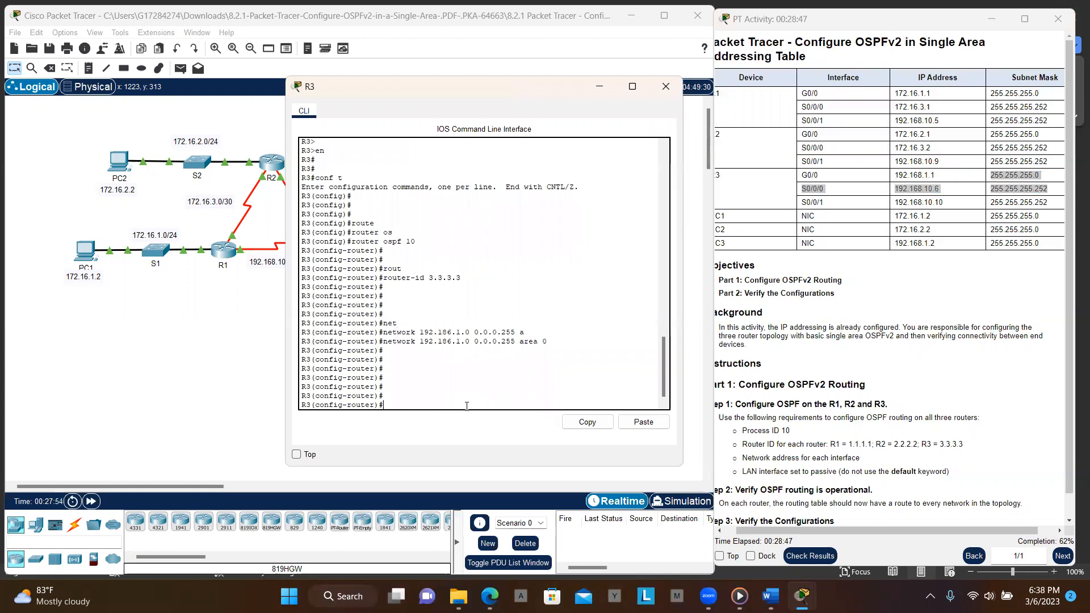
# - Recall the previous network statement and advertise network 192.186.10.4 with wildcard 0.0.0.3 in area 0 on R3
pyautogui.press('Up')
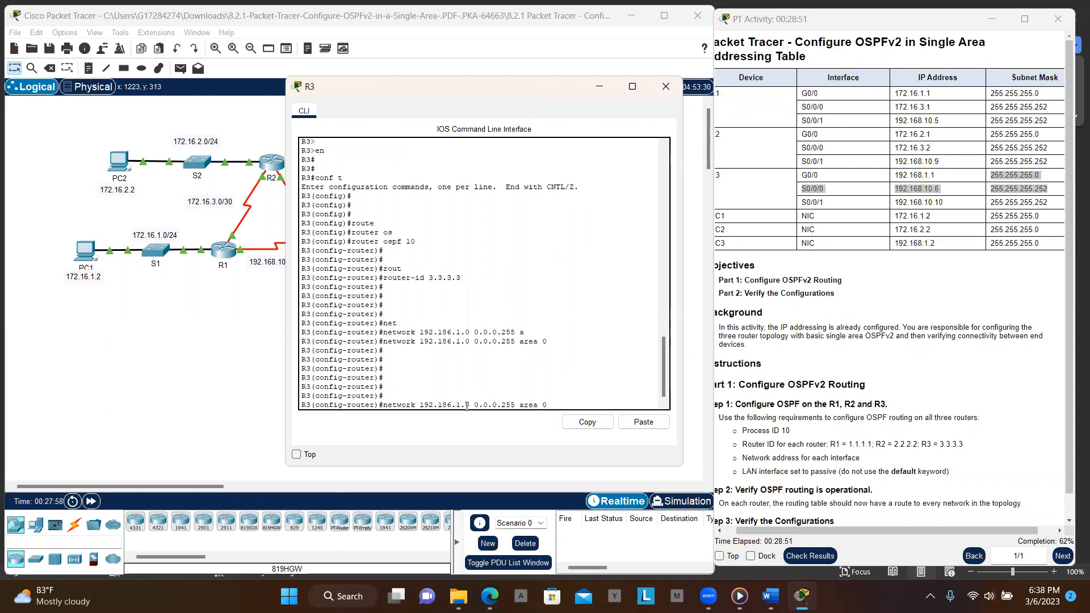
pyautogui.press('Left')
pyautogui.press('Left')
pyautogui.press('Left')
pyautogui.press('Left')
pyautogui.press('Left')
pyautogui.press('Left')
pyautogui.press('Left')
pyautogui.moveTo(393, 86); pyautogui.dragTo(485, 266)
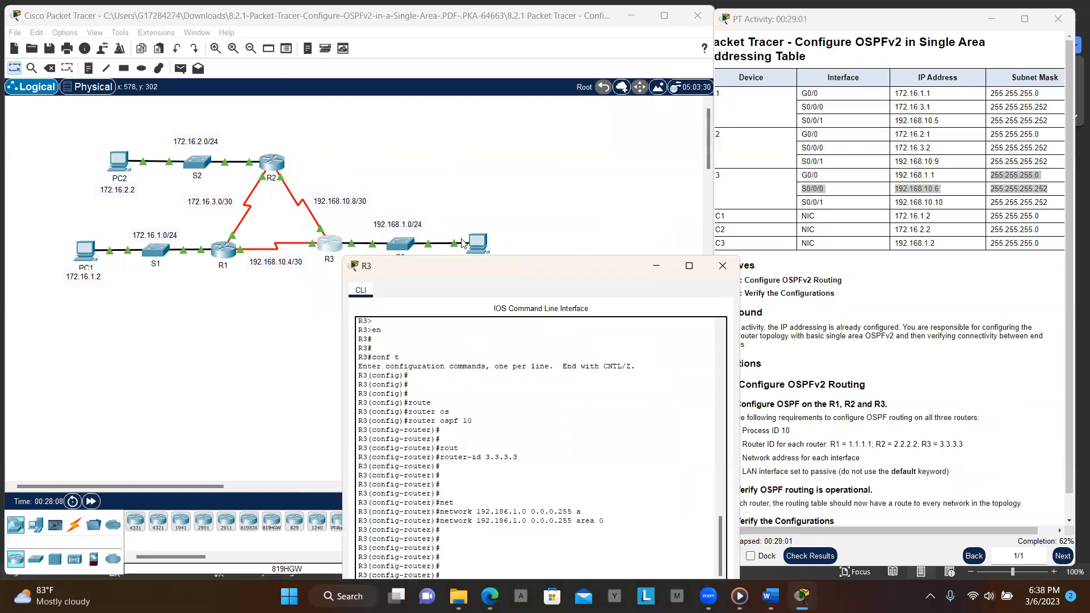
pyautogui.moveTo(497, 273); pyautogui.dragTo(398, 79)
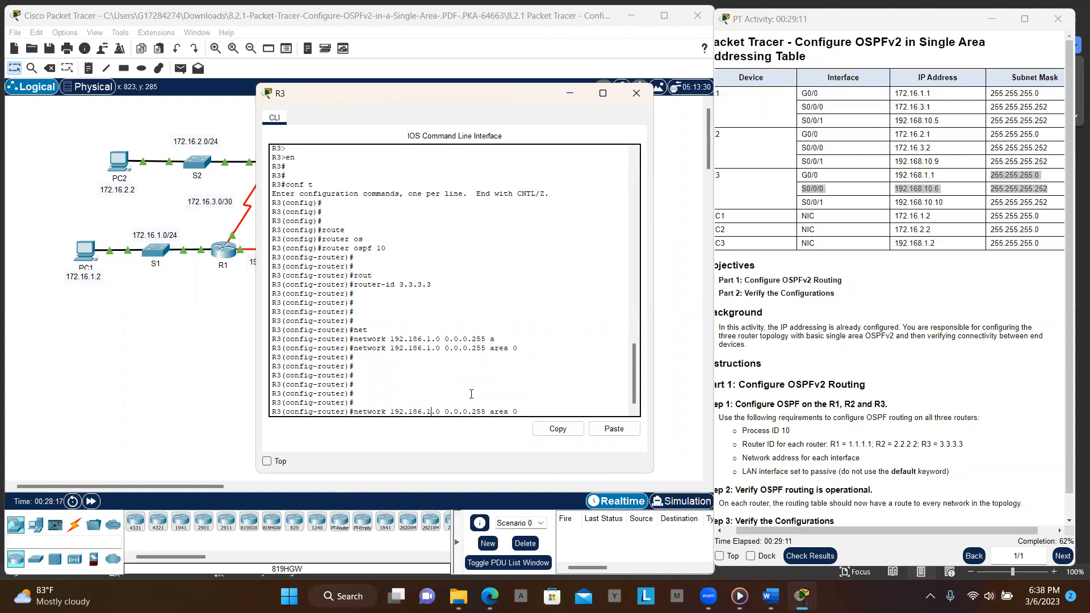
pyautogui.write('0')
pyautogui.press('Right')
pyautogui.press('Delete')
pyautogui.write('4')
pyautogui.press('BackSpace')
pyautogui.press('BackSpace')
pyautogui.press('BackSpace')
pyautogui.write('3')
pyautogui.press('Return')
pyautogui.press('Return')
pyautogui.press('Return')
pyautogui.press('Return')
pyautogui.press('Return')
pyautogui.press('Return')
pyautogui.press('Return')
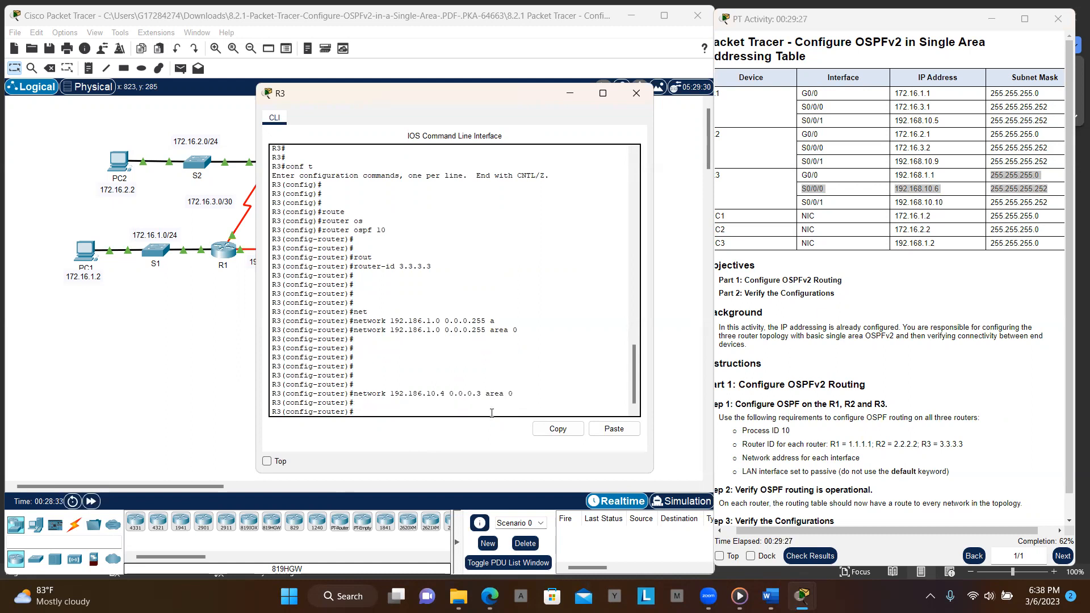
# - Advertise network 192.186.10.8 with wildcard 0.0.0.3 in area 0 on R3
pyautogui.press('Up')
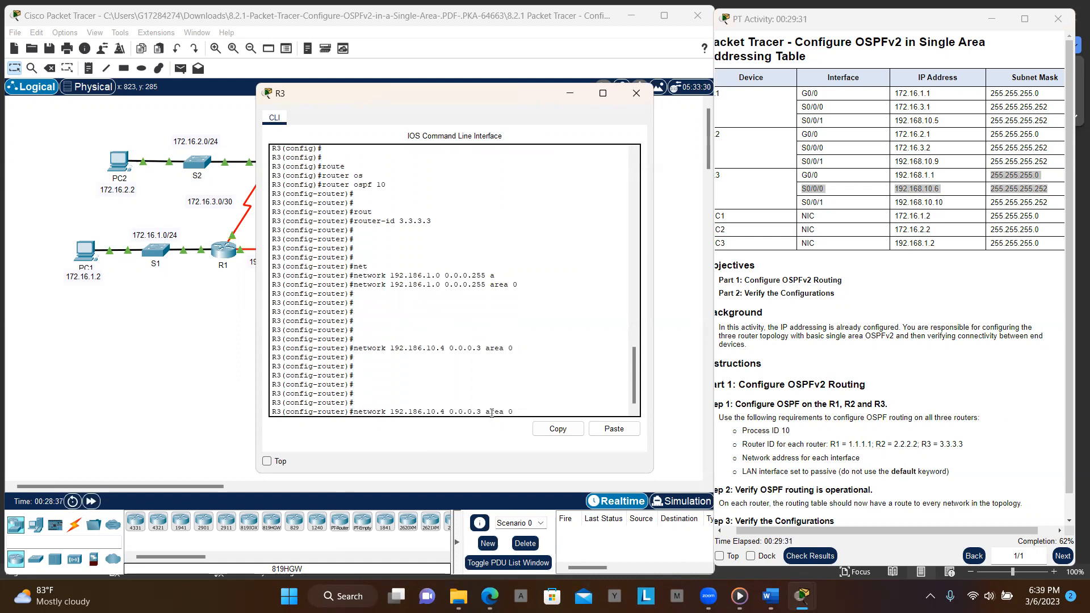
pyautogui.press('BackSpace')
pyautogui.write('8')
pyautogui.press('Return')
pyautogui.press('Return')
pyautogui.press('Return')
pyautogui.press('Return')
pyautogui.press('Return')
pyautogui.press('Return')
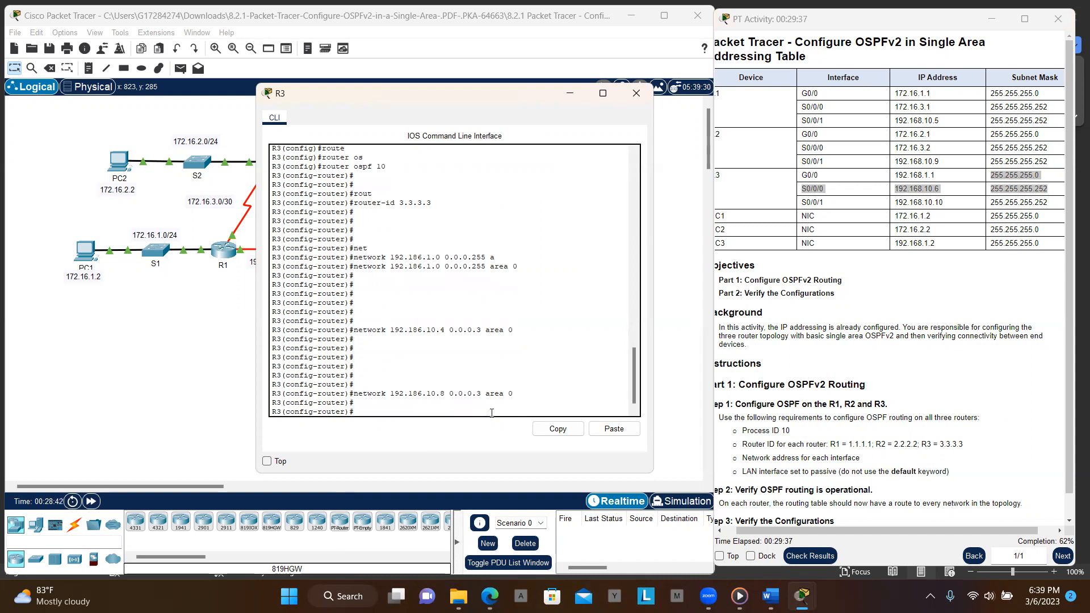
# - Make GigabitEthernet 0/0 a passive interface on R3 and exit configuration mode
pyautogui.write('pa')
pyautogui.press('Tab')
pyautogui.write('in')
pyautogui.press('BackSpace')
pyautogui.press('BackSpace')
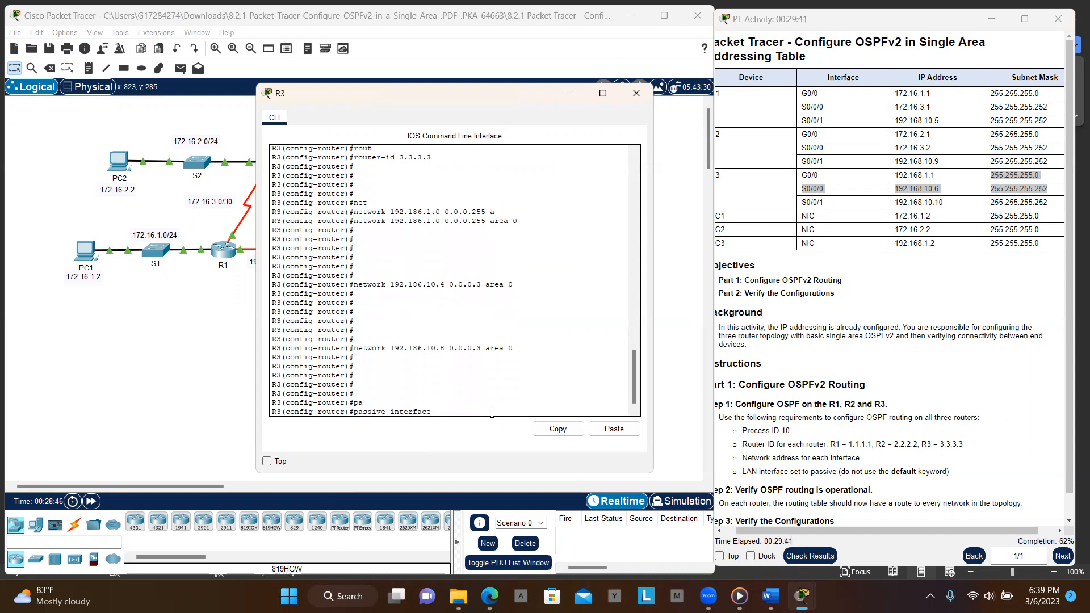
pyautogui.write('gi')
pyautogui.press('Tab')
pyautogui.write('0')
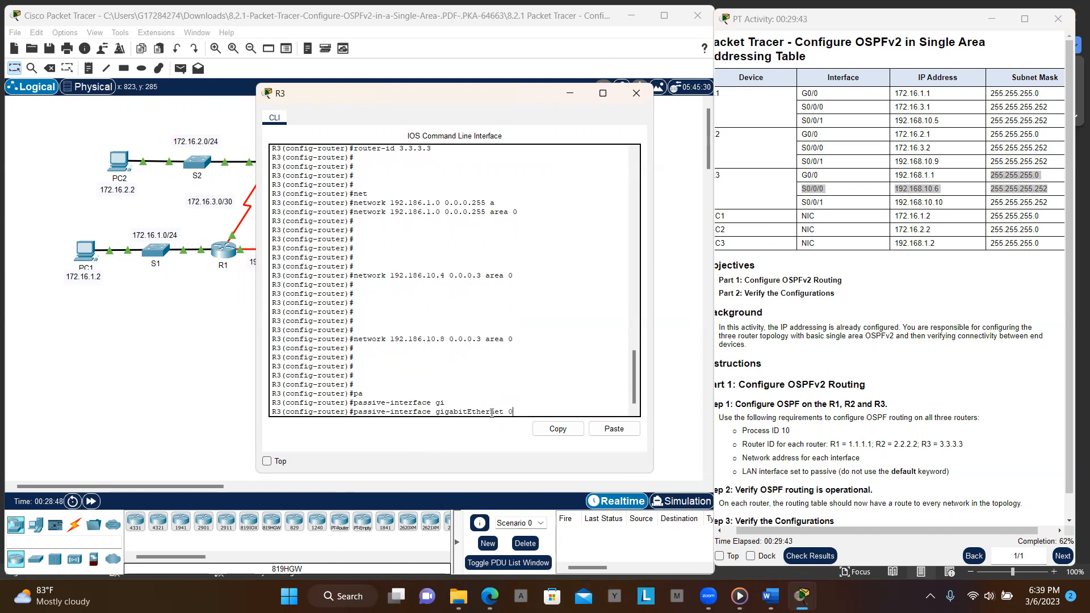
pyautogui.write('/09')
pyautogui.press('BackSpace')
pyautogui.press('Return')
pyautogui.press('Return')
pyautogui.press('Return')
pyautogui.press('Return')
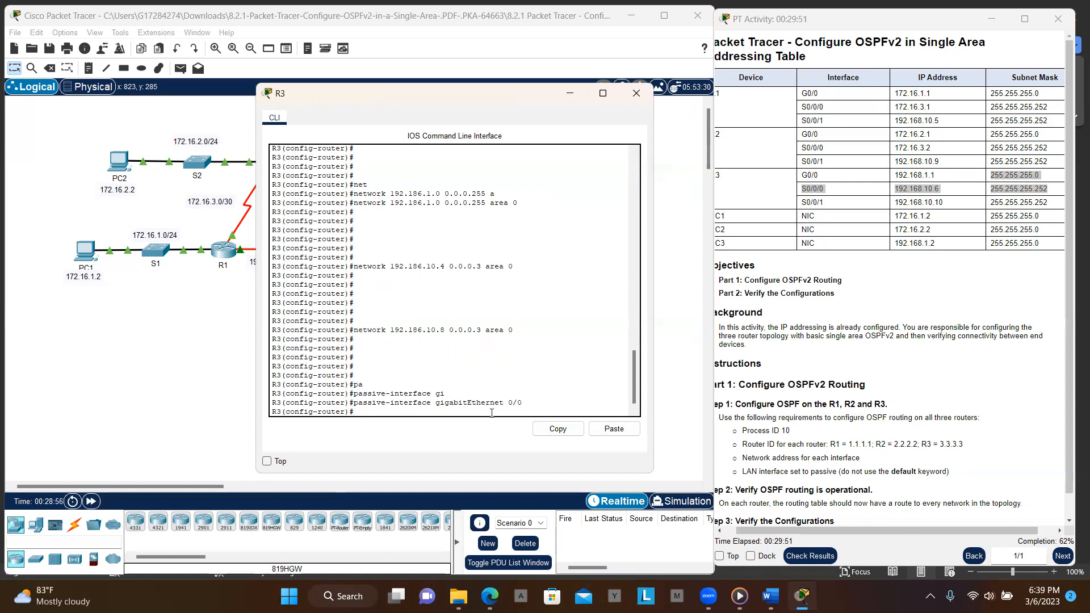
pyautogui.write('end')
pyautogui.press('Return')
pyautogui.press('Return')
pyautogui.press('Return')
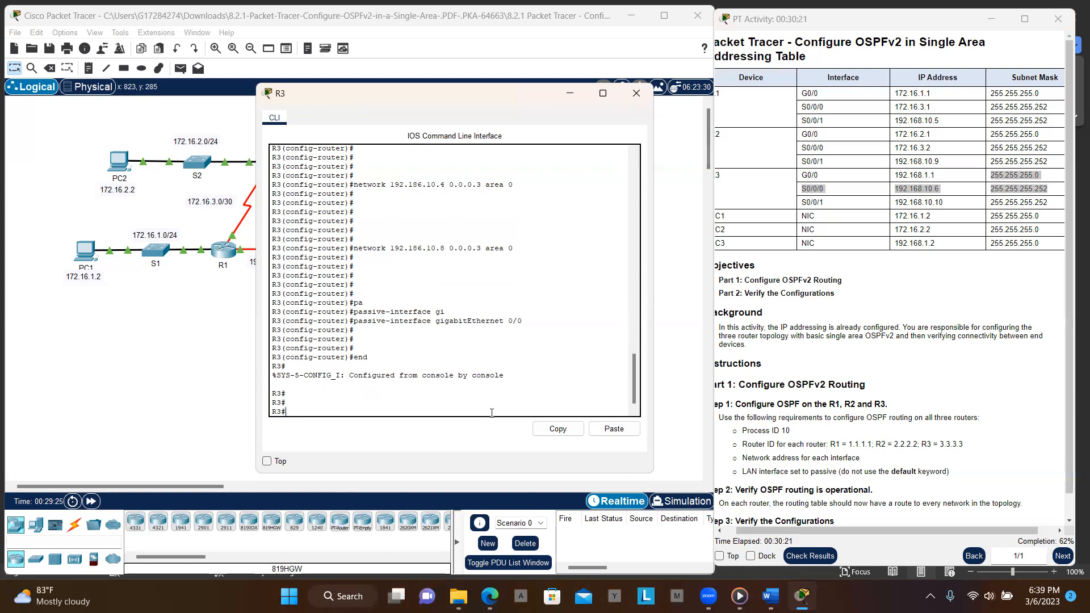
# - Display and examine R3's OSPF process information with show ip ospf
pyautogui.write('sh')
pyautogui.press('Tab')
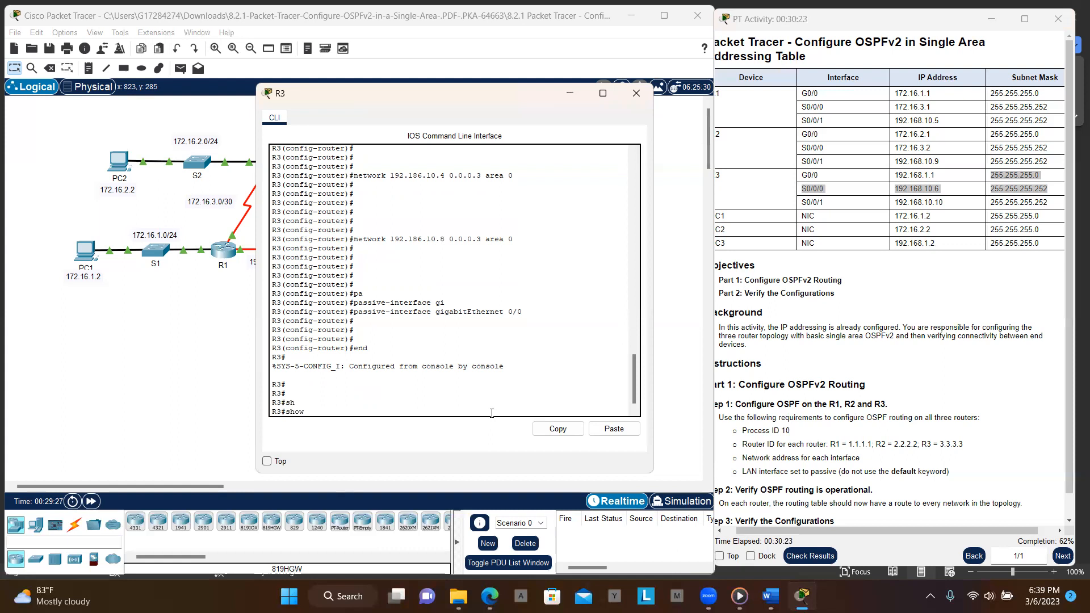
pyautogui.write('os')
pyautogui.press('Tab')
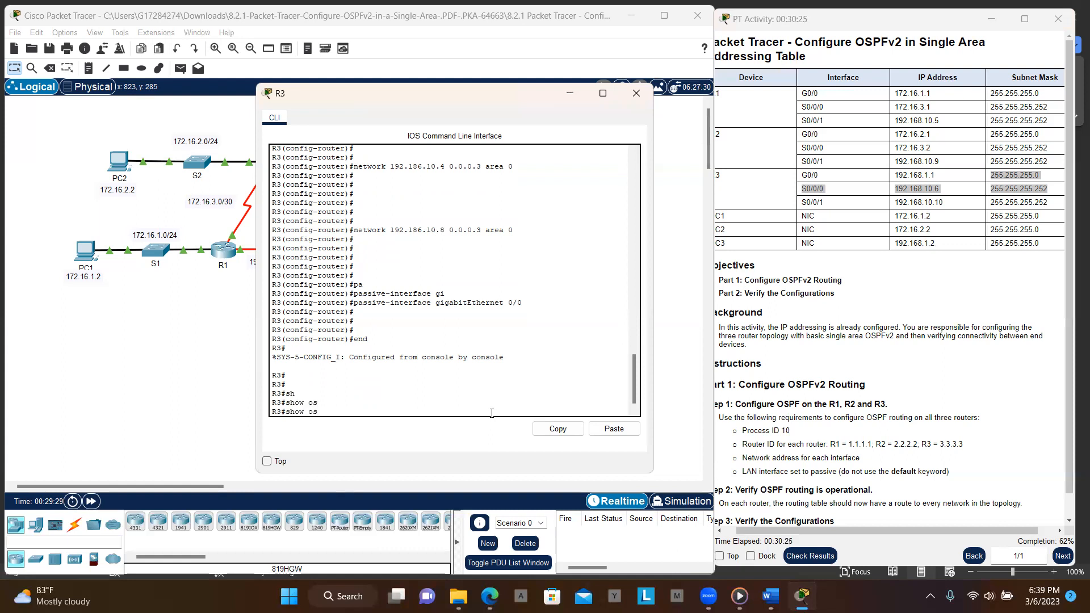
pyautogui.write('p')
pyautogui.press('Tab')
pyautogui.write('f')
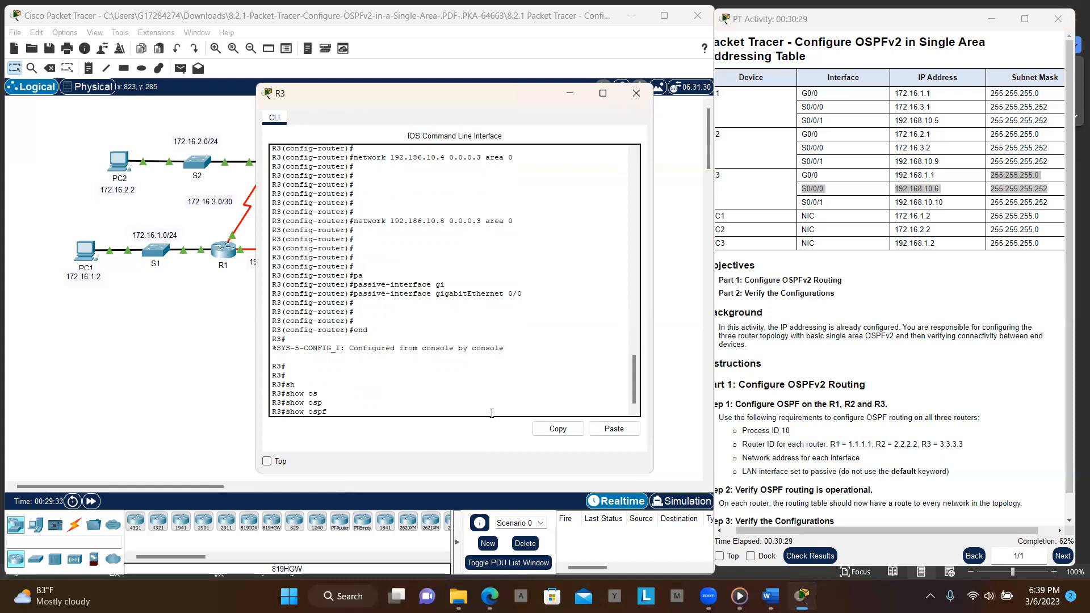
pyautogui.press('BackSpace')
pyautogui.press('BackSpace')
pyautogui.press('BackSpace')
pyautogui.press('BackSpace')
pyautogui.press('BackSpace')
pyautogui.write('ip')
pyautogui.press('Tab')
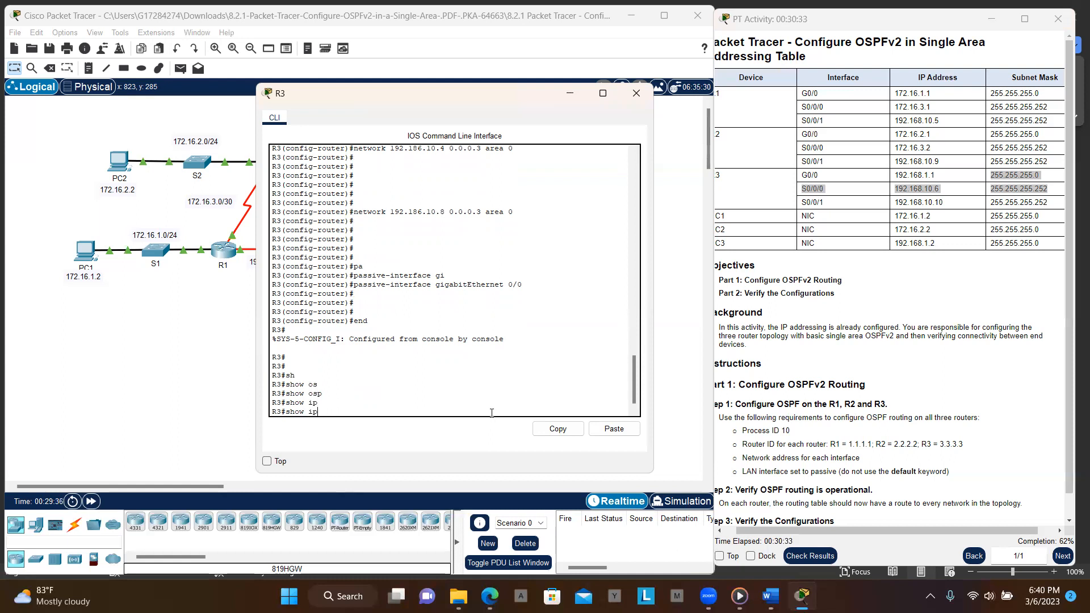
pyautogui.write('os')
pyautogui.press('Tab')
pyautogui.press('Return')
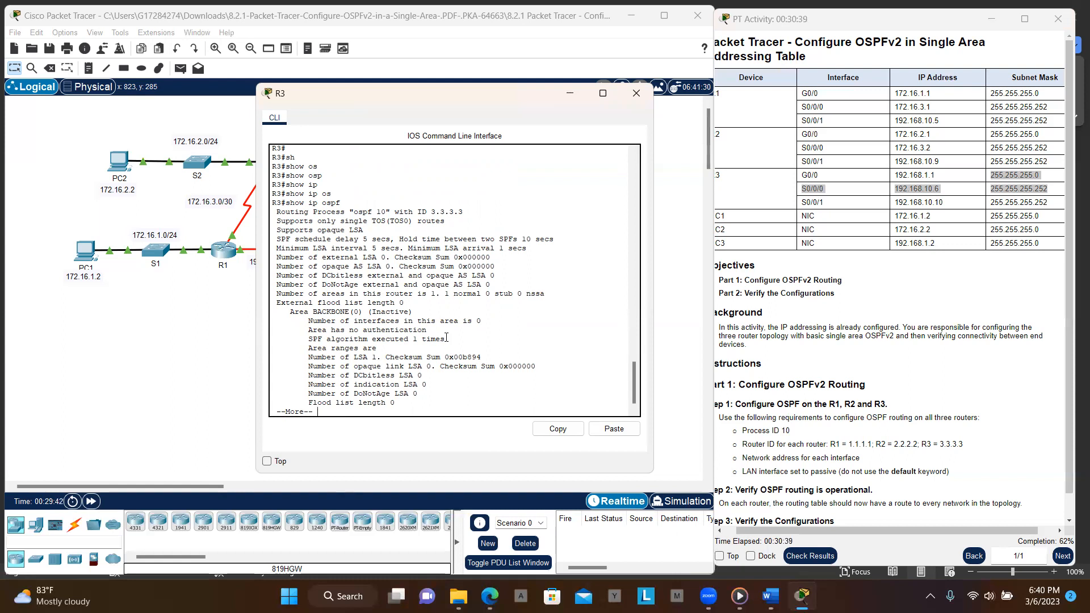
pyautogui.press('space')
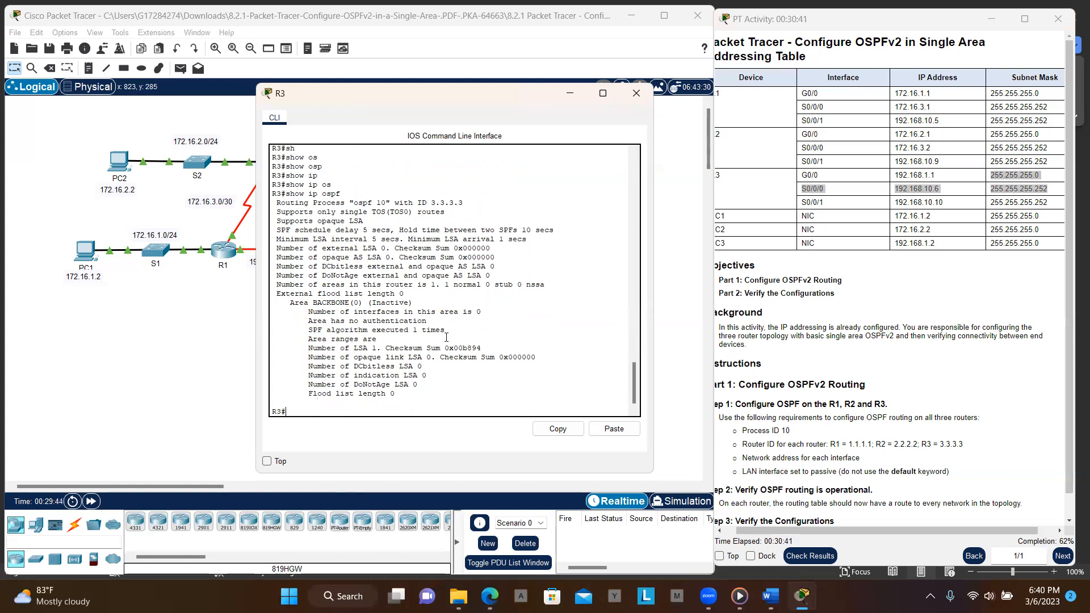
pyautogui.scroll(2, 362, 318)
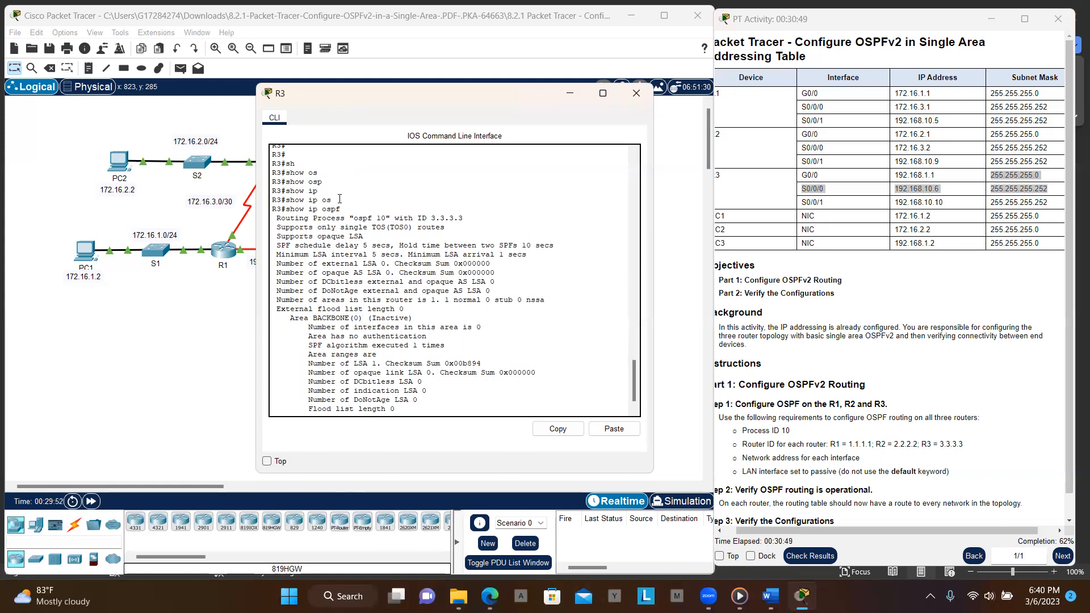
pyautogui.moveTo(277, 218); pyautogui.dragTo(391, 207)
pyautogui.moveTo(481, 213); pyautogui.dragTo(480, 222)
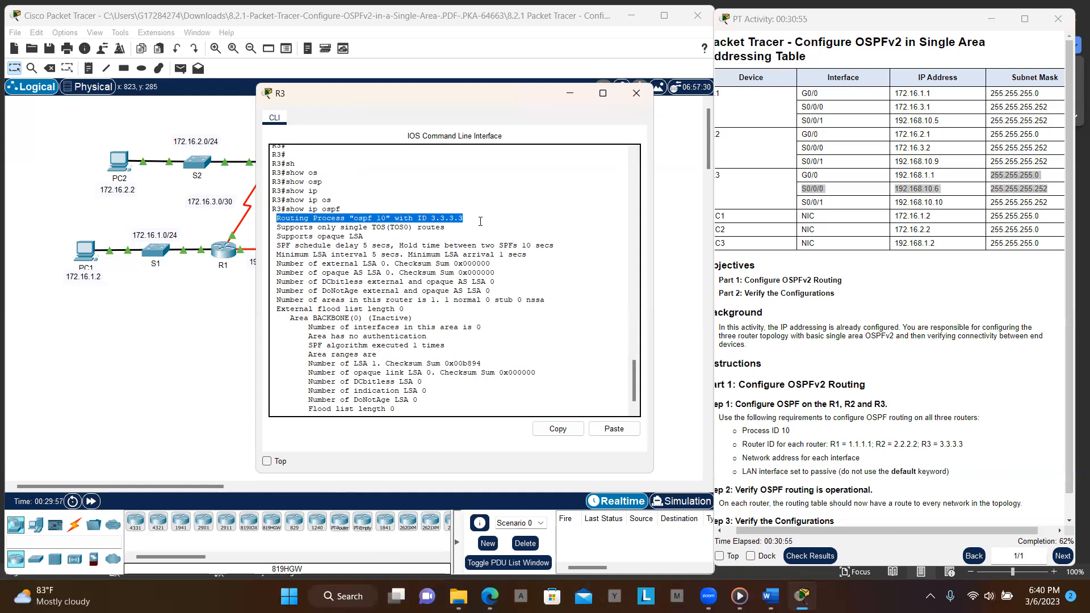
pyautogui.moveTo(276, 227); pyautogui.dragTo(520, 409)
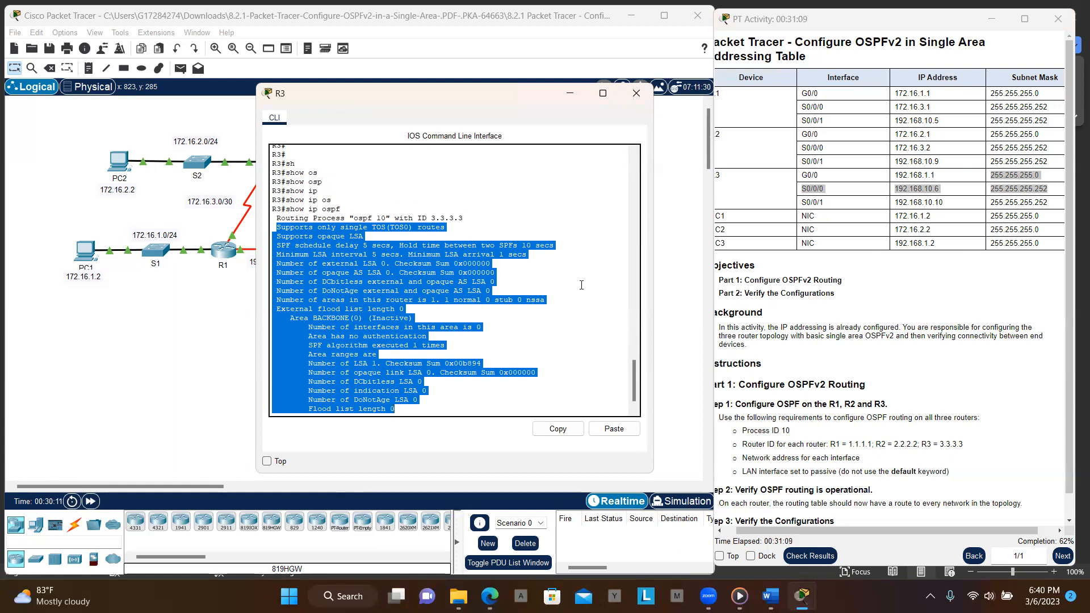
pyautogui.click(554, 372)
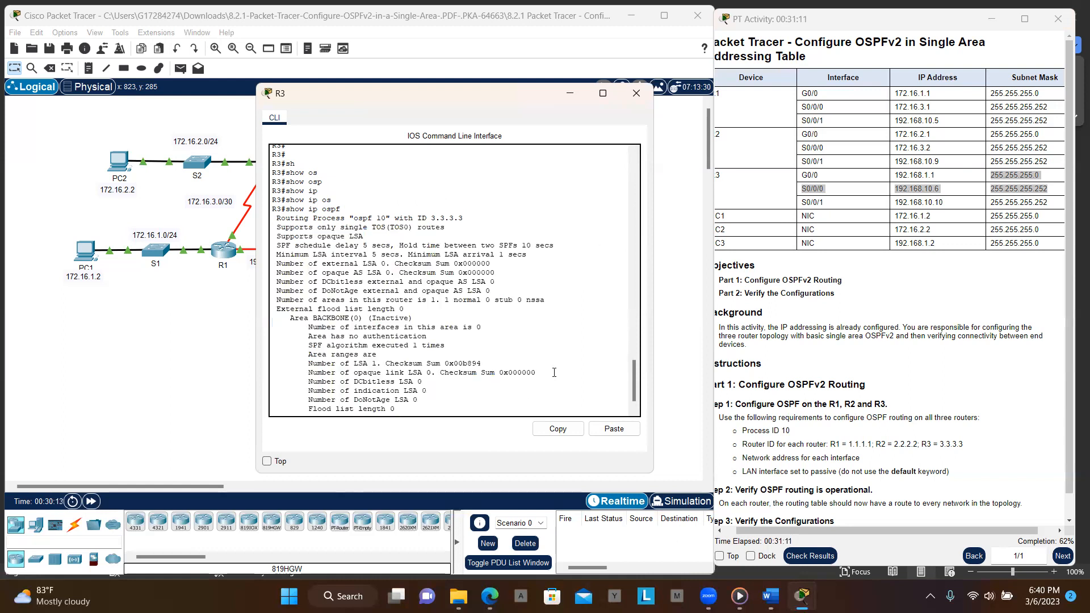
pyautogui.press('Return')
pyautogui.press('Return')
pyautogui.press('Return')
pyautogui.press('Return')
pyautogui.press('Return')
pyautogui.press('Return')
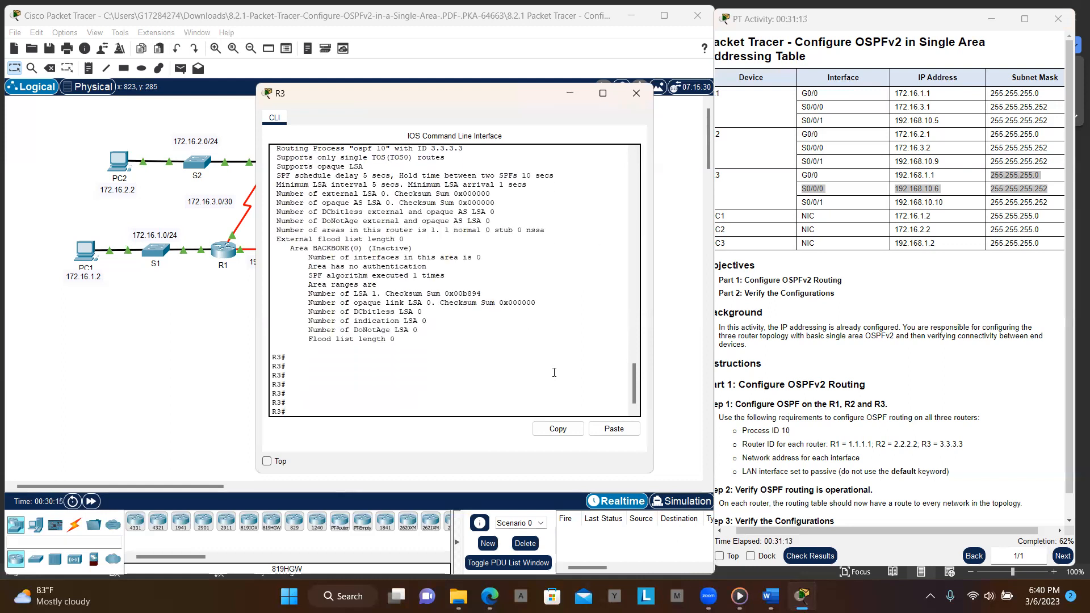
# - Try to display brief OSPF interface details for G0/0 on R3
pyautogui.write('sh ip ospf int g0/0 br')
pyautogui.press('Return')
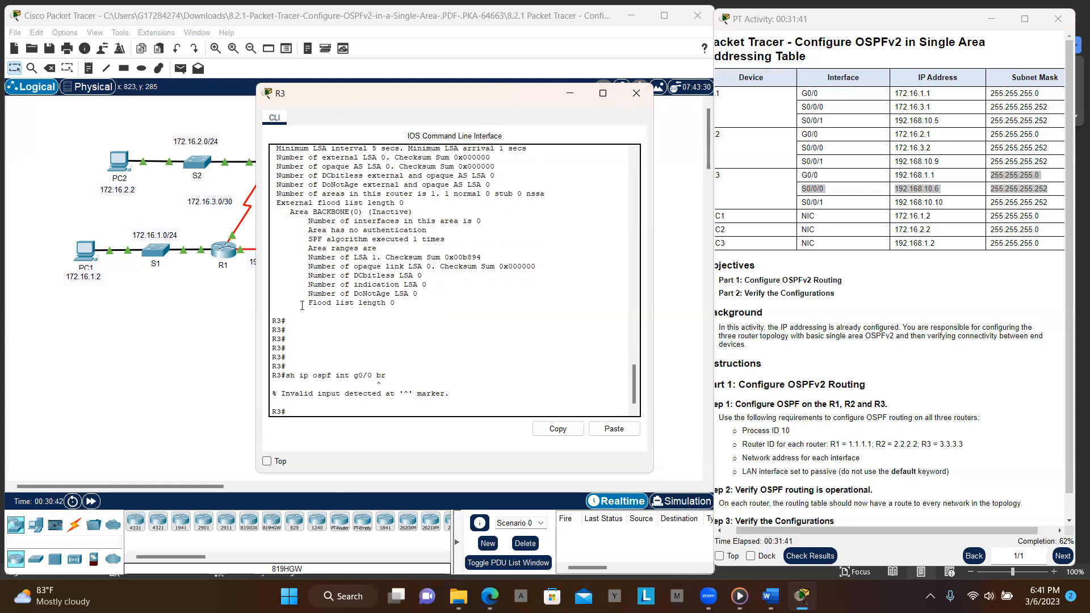
# - Open R1's command line, display its OSPF process information with show ip ospf, and examine the process ID and router ID
pyautogui.click(230, 259)
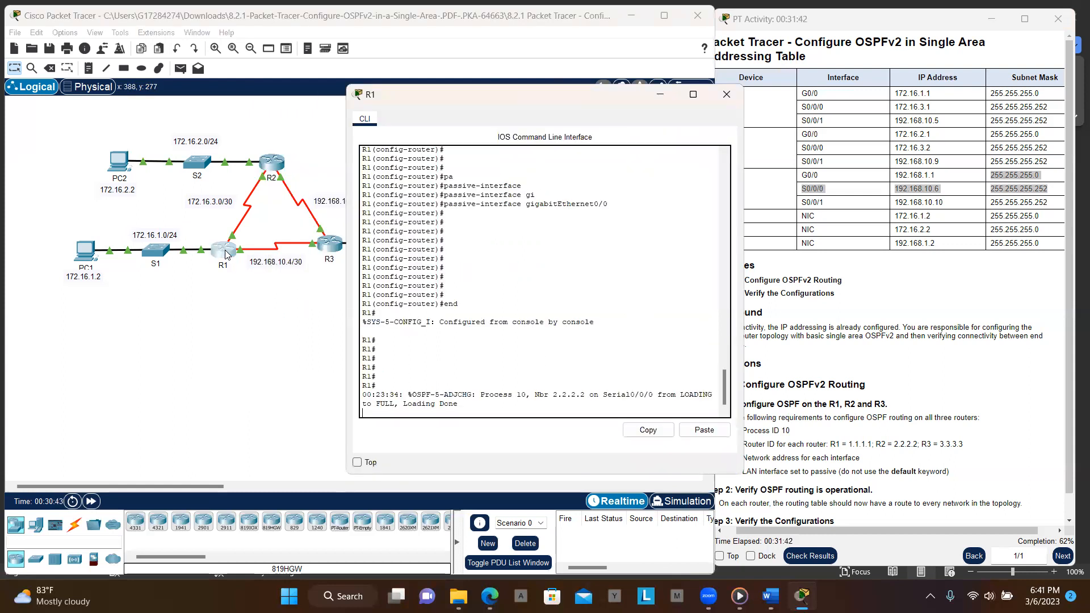
pyautogui.click(623, 408)
pyautogui.press('Return')
pyautogui.press('Return')
pyautogui.press('Return')
pyautogui.press('Return')
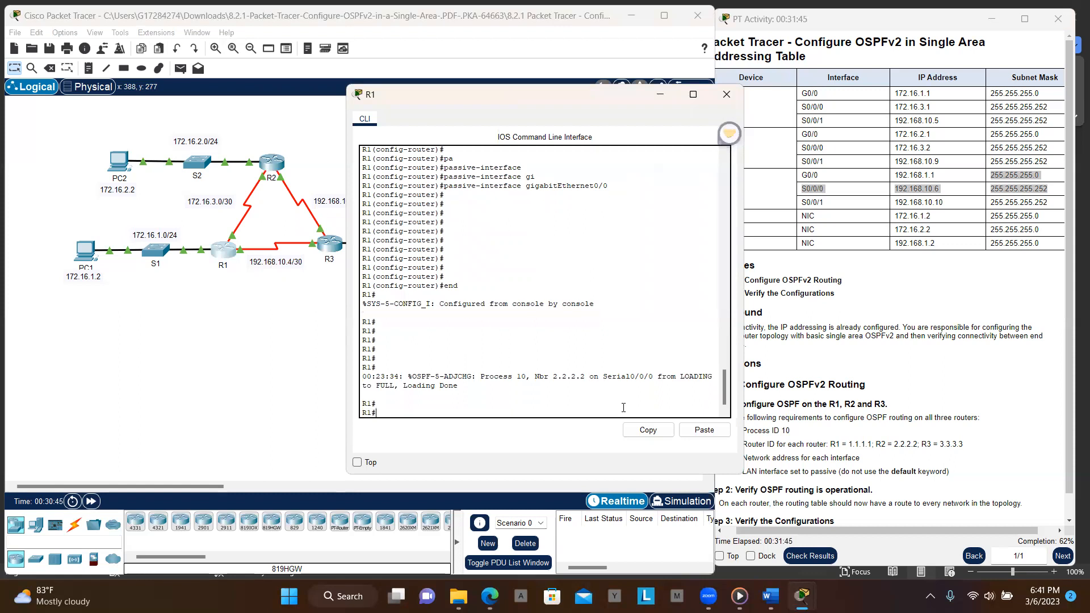
pyautogui.press('Return')
pyautogui.press('Return')
pyautogui.write('show ip os')
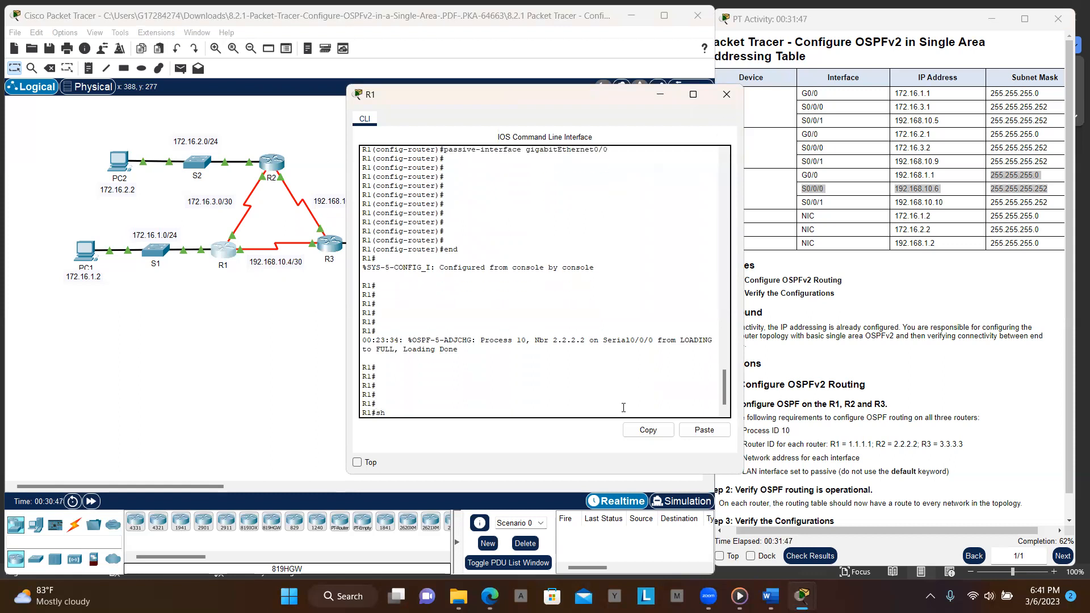
pyautogui.press('Tab')
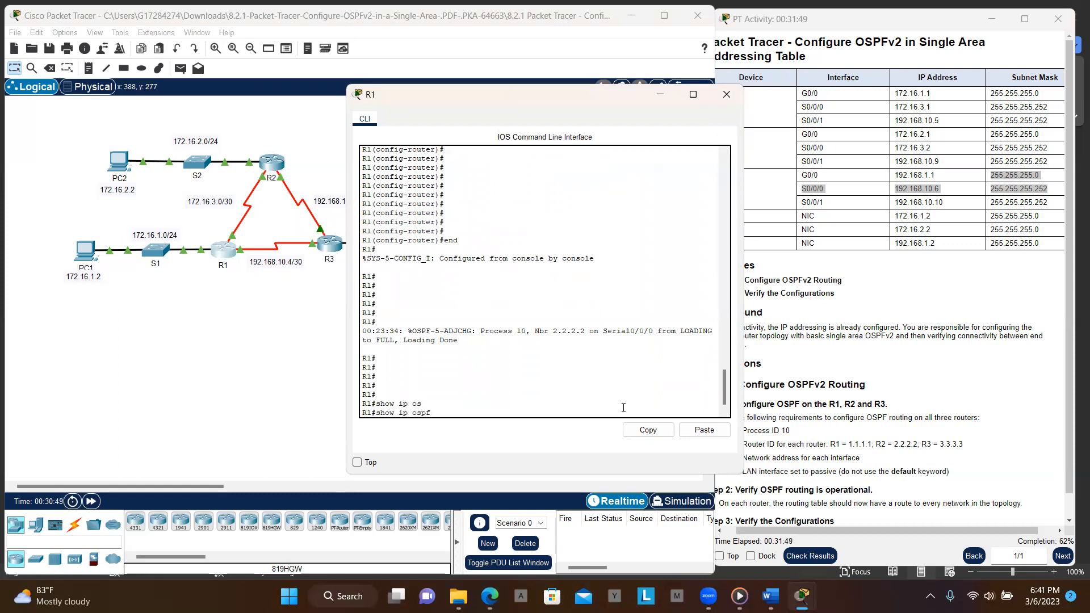
pyautogui.press('Return')
pyautogui.press('Return')
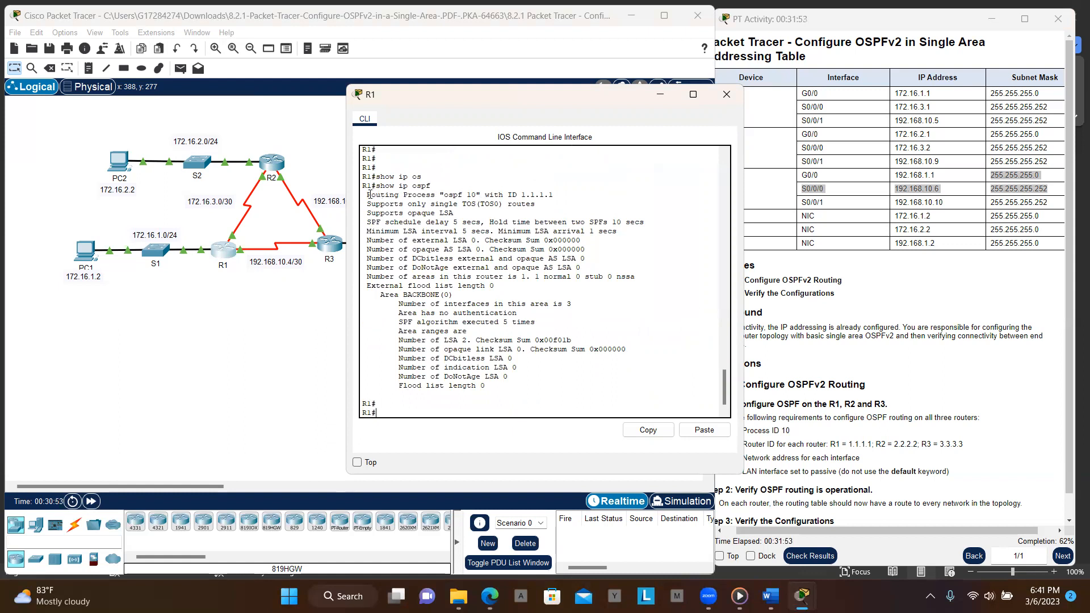
pyautogui.moveTo(370, 204); pyautogui.dragTo(486, 198)
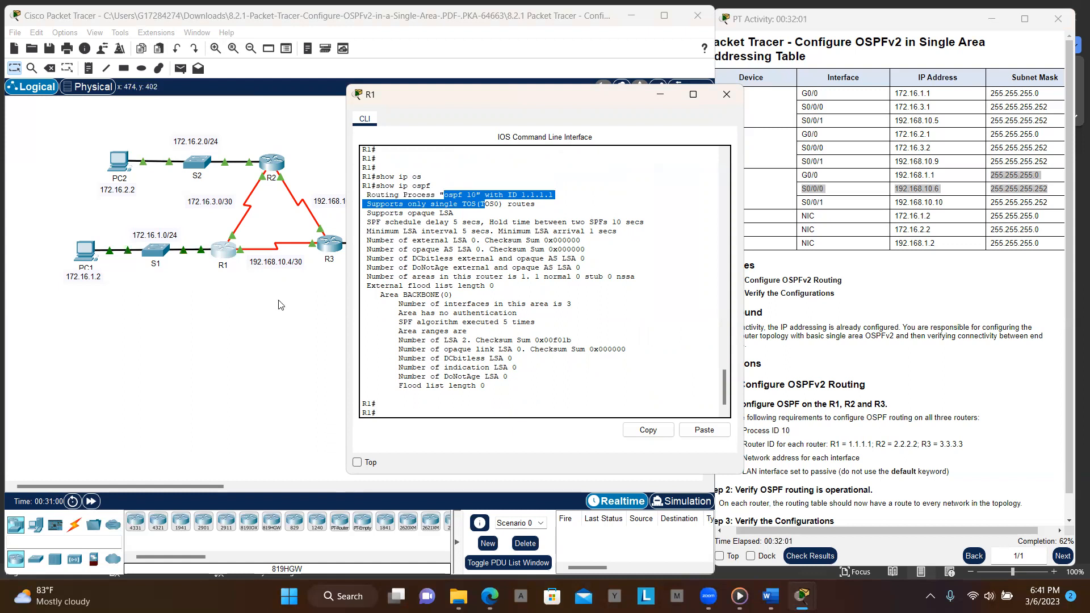
pyautogui.click(727, 94)
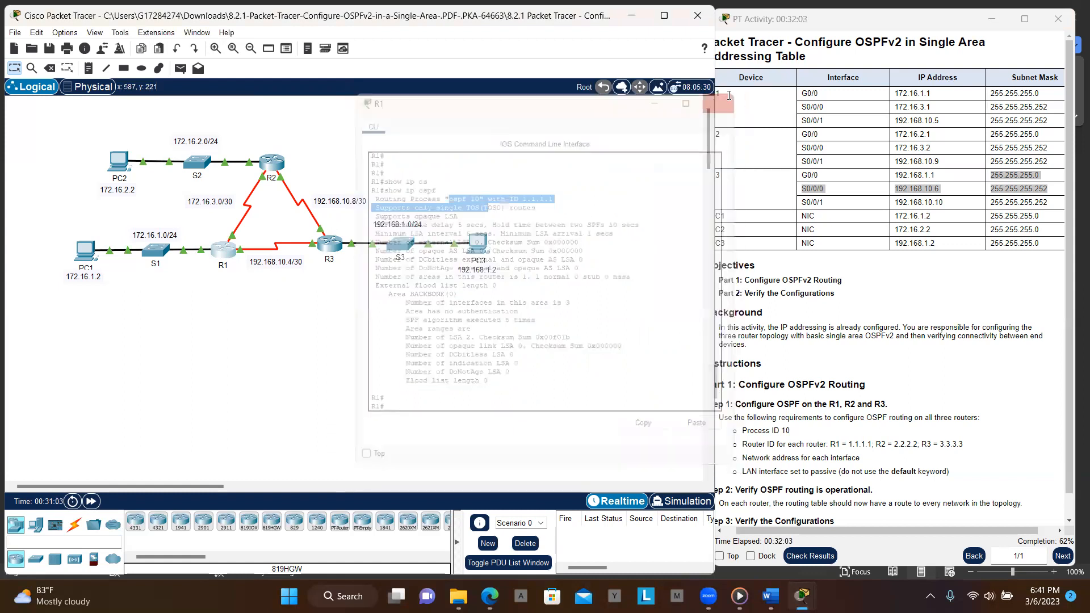
# - Open R2's command line, display its OSPF process information with show ip ospf, and examine the process ID, router ID and area details
pyautogui.click(268, 166)
pyautogui.write('sho')
pyautogui.press('BackSpace')
pyautogui.press('BackSpace')
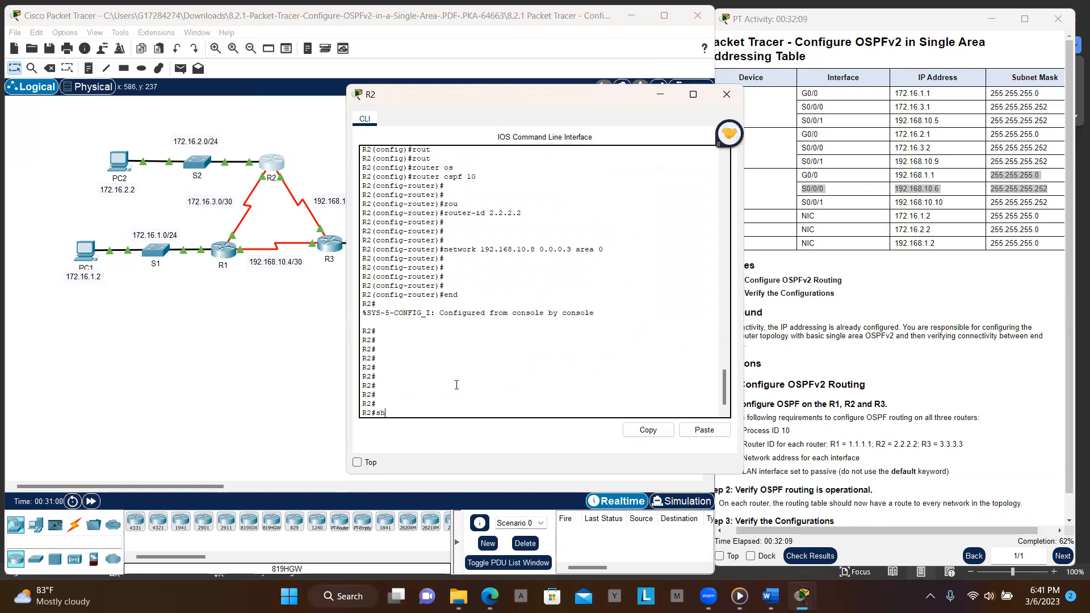
pyautogui.write('w')
pyautogui.press('BackSpace')
pyautogui.press('Tab')
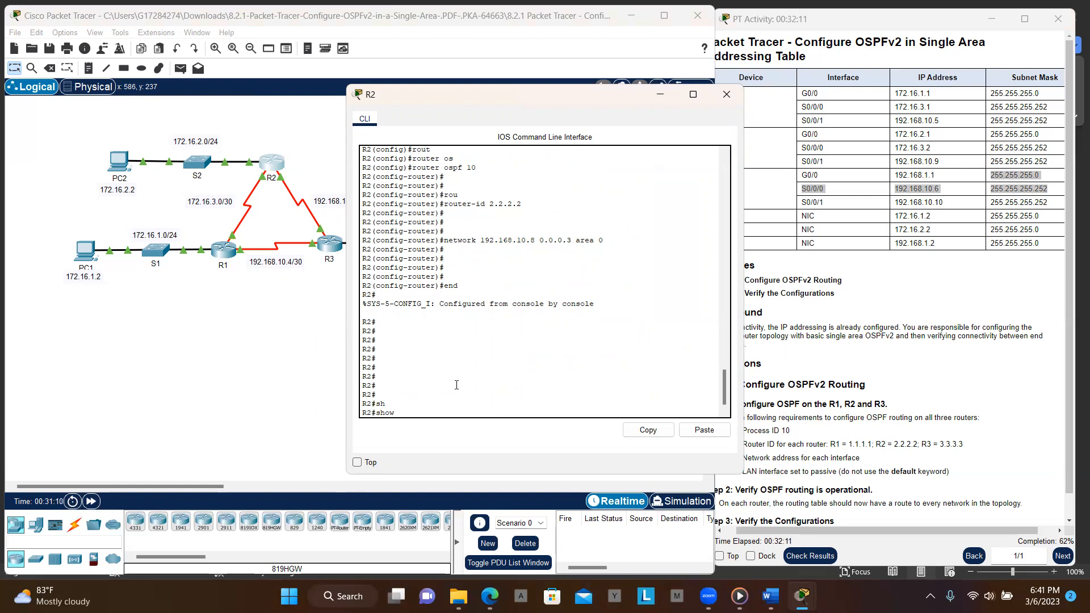
pyautogui.write('ip')
pyautogui.press('Tab')
pyautogui.write('so')
pyautogui.press('BackSpace')
pyautogui.write('os')
pyautogui.press('Tab')
pyautogui.press('Return')
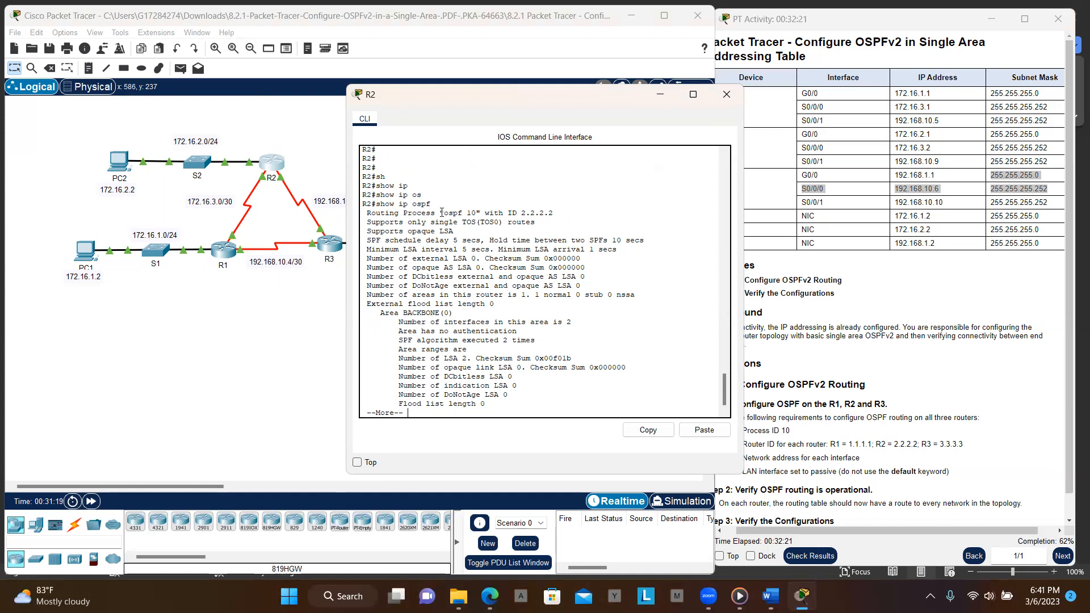
pyautogui.moveTo(442, 212); pyautogui.dragTo(481, 214)
pyautogui.moveTo(520, 213); pyautogui.dragTo(622, 385)
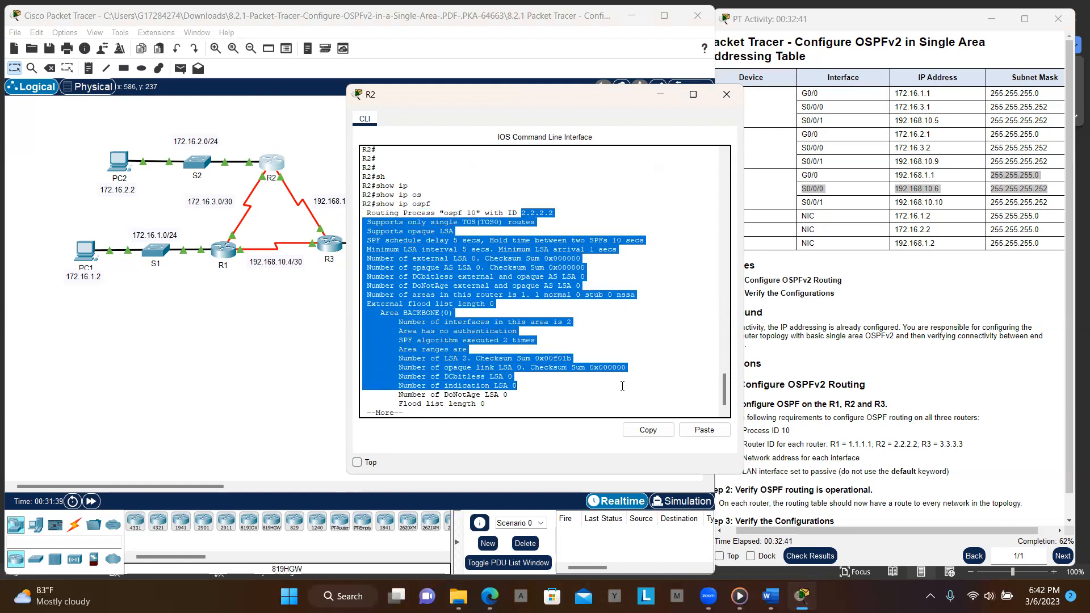
pyautogui.press('space')
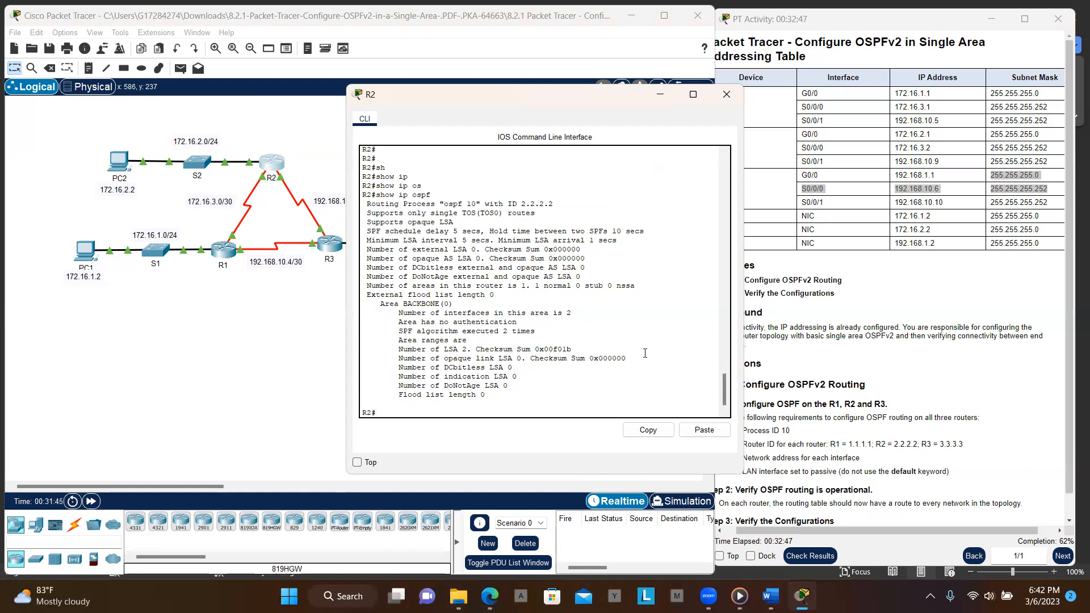
pyautogui.click(726, 95)
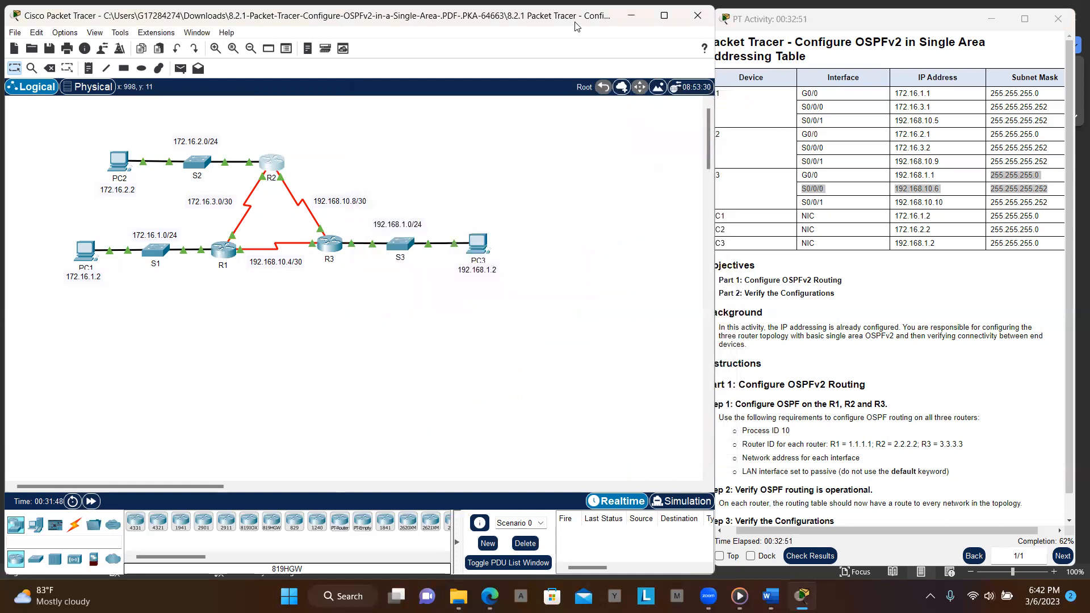